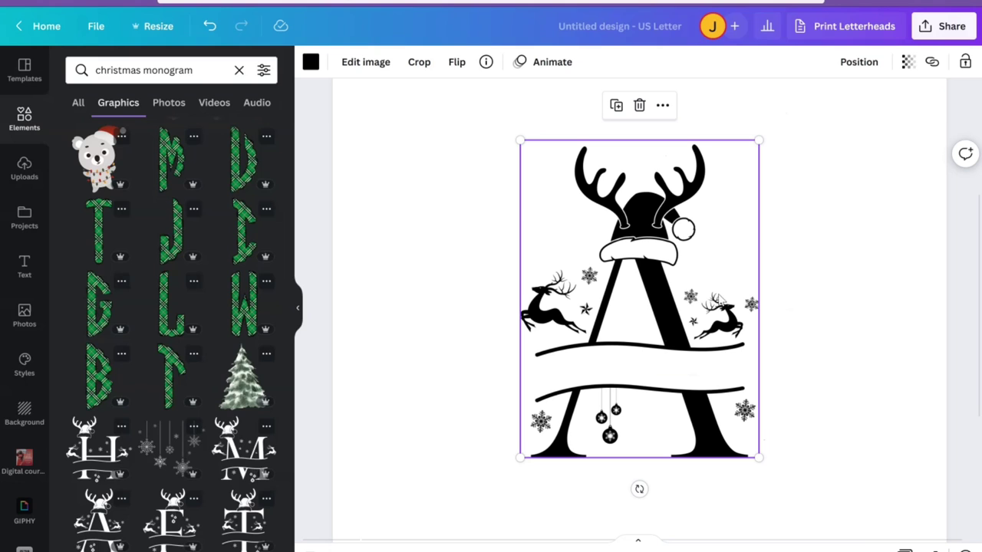
# - Try the green plaid letter graphic over the A monogram on the page and delete it
pyautogui.click(173, 374)
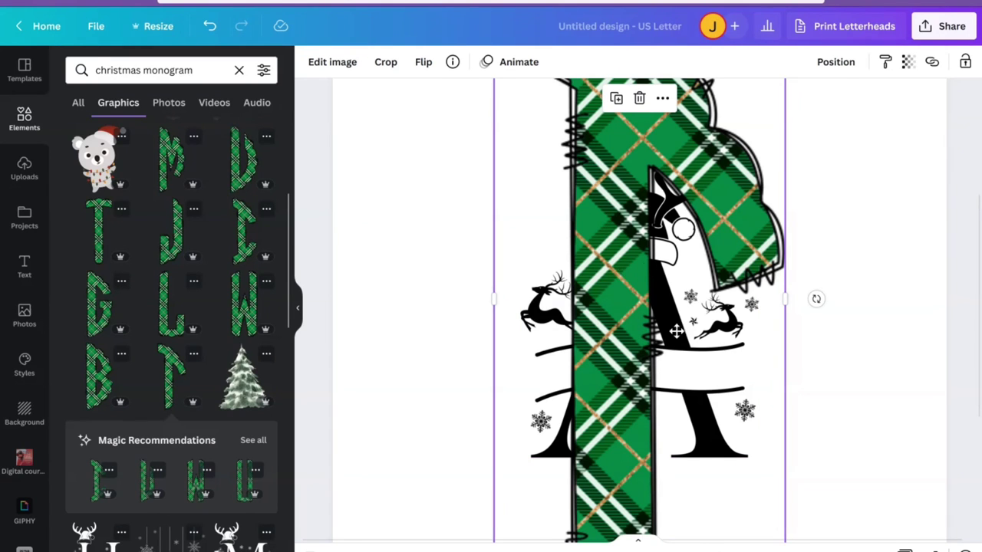
pyautogui.moveTo(676, 331); pyautogui.dragTo(631, 389)
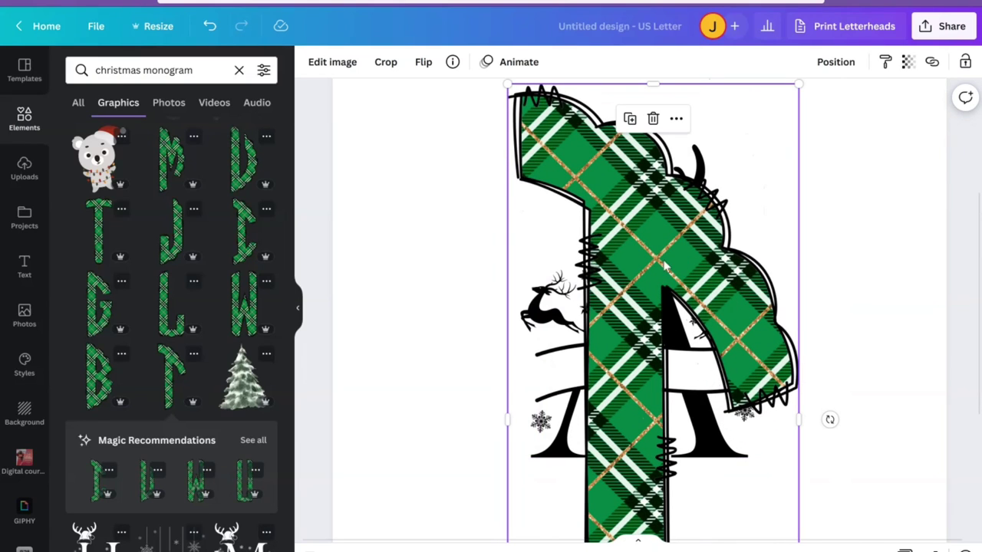
pyautogui.scroll(-5, 631, 441)
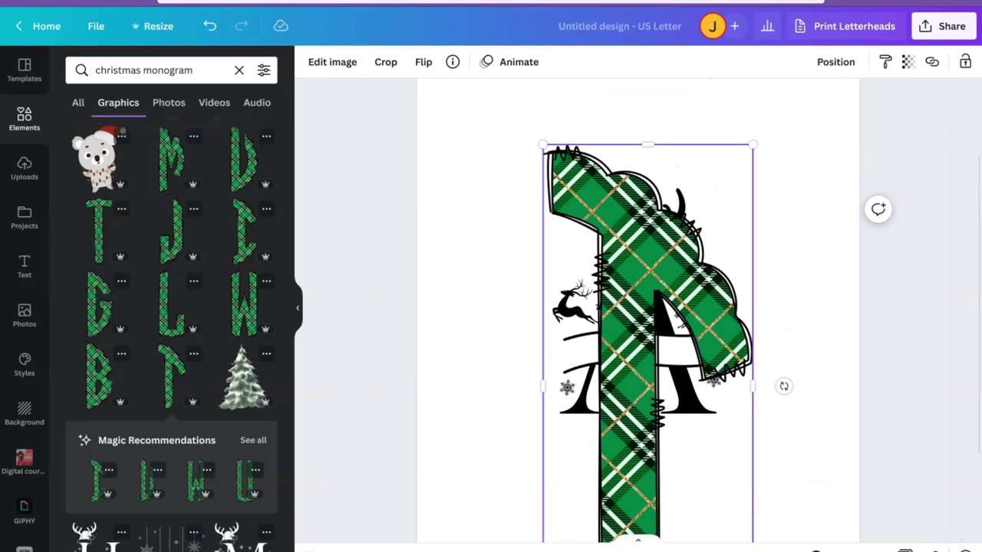
pyautogui.moveTo(628, 398); pyautogui.dragTo(611, 360)
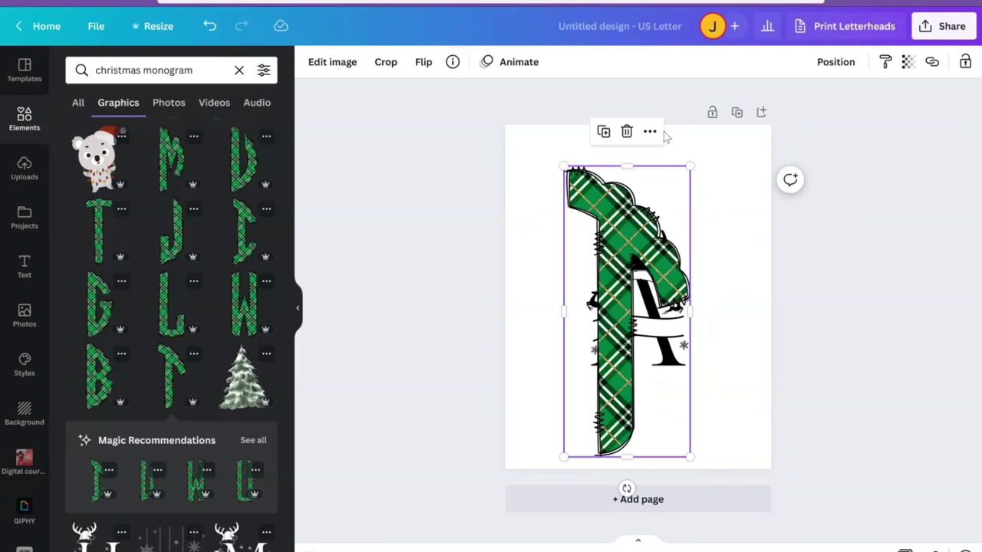
pyautogui.click(626, 131)
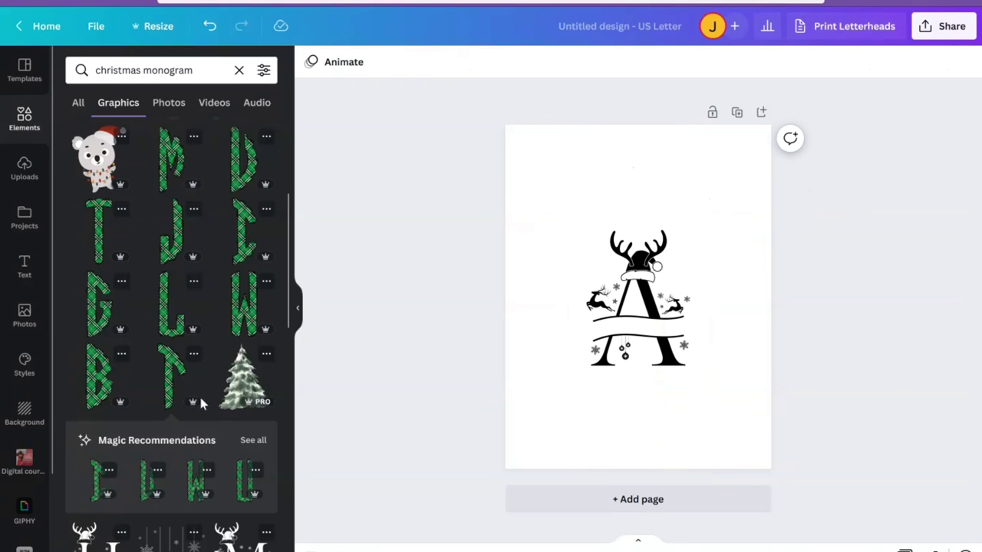
# - View the color options for the black A monogram and return to the graphics library
pyautogui.click(661, 307)
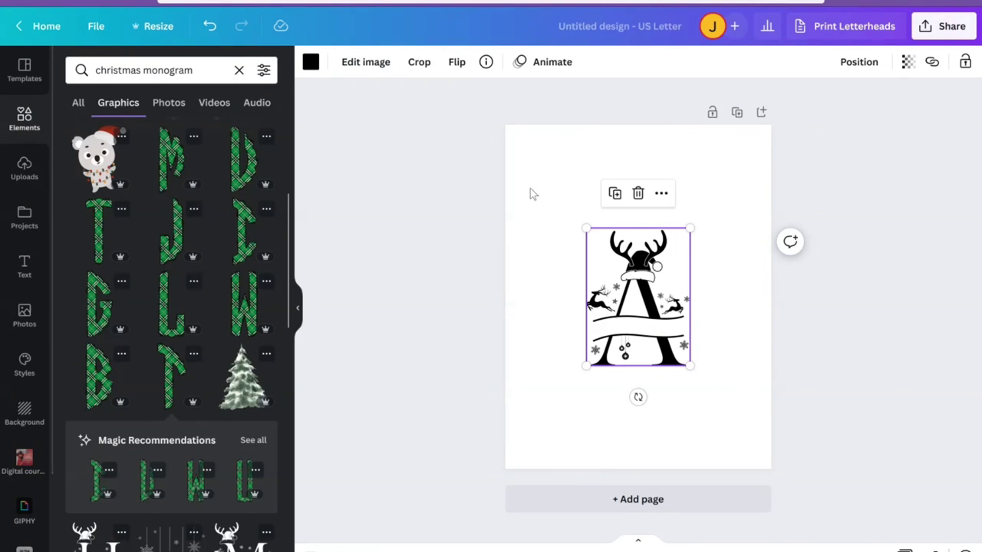
pyautogui.click(311, 61)
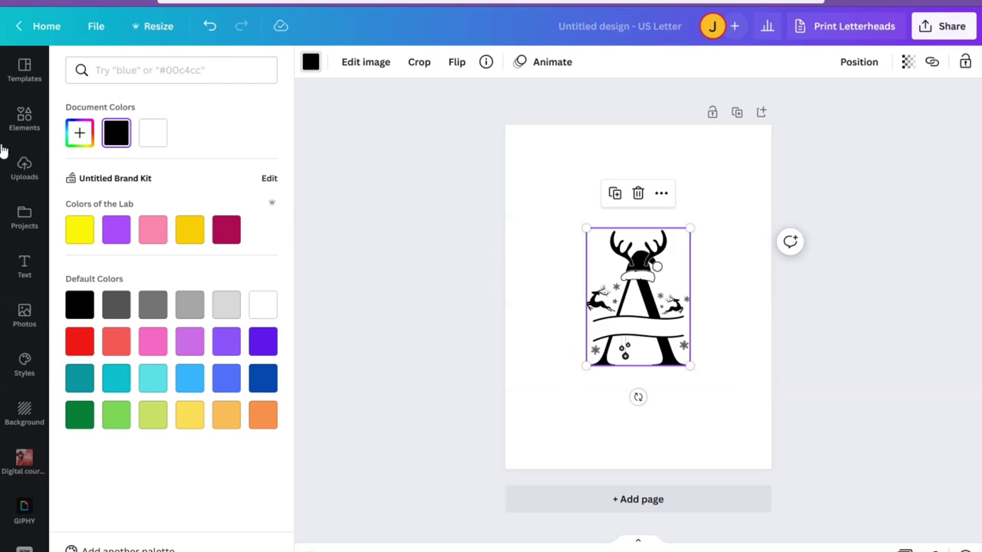
pyautogui.click(27, 129)
pyautogui.click(27, 131)
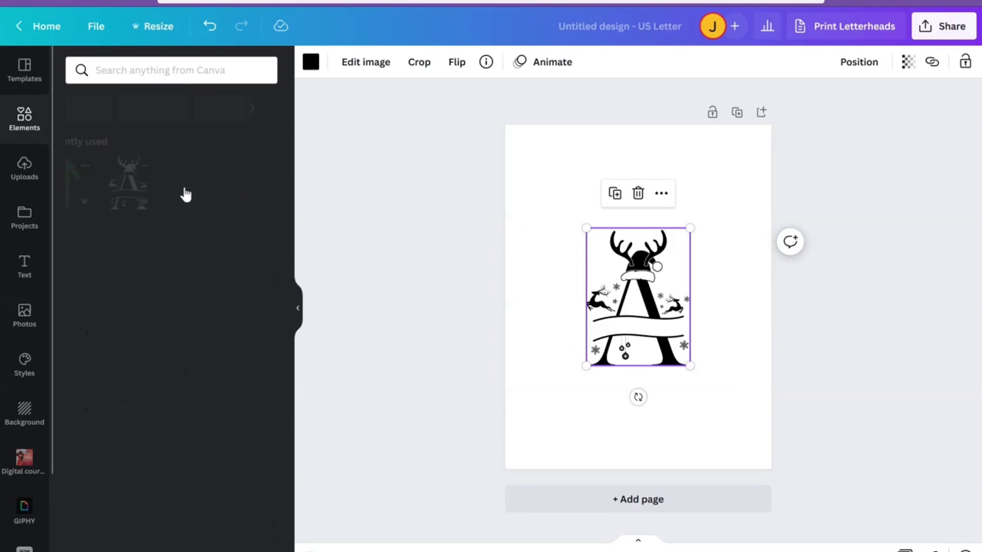
# - Add the recently used green plaid letter, place it beside the A monogram, and delete it
pyautogui.click(93, 185)
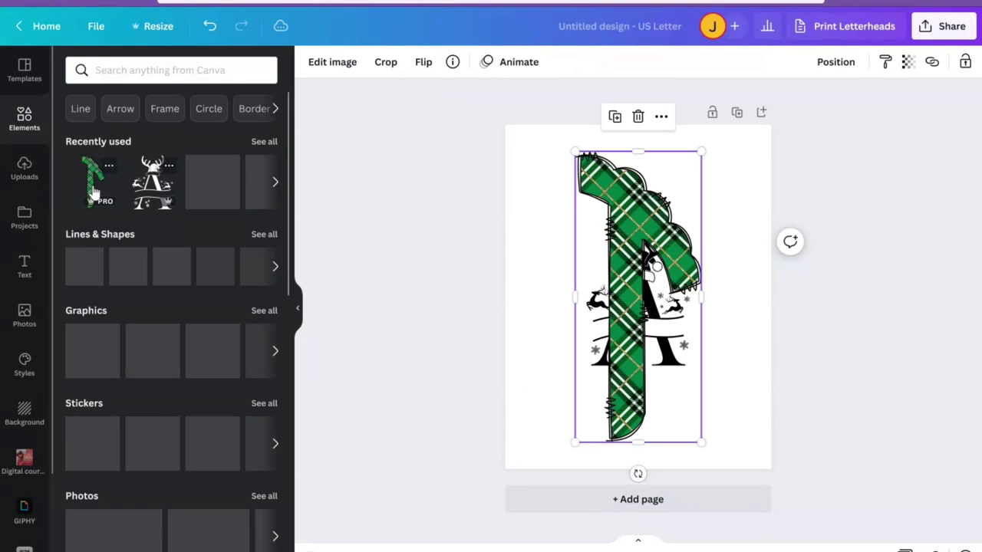
pyautogui.moveTo(669, 199); pyautogui.dragTo(600, 206)
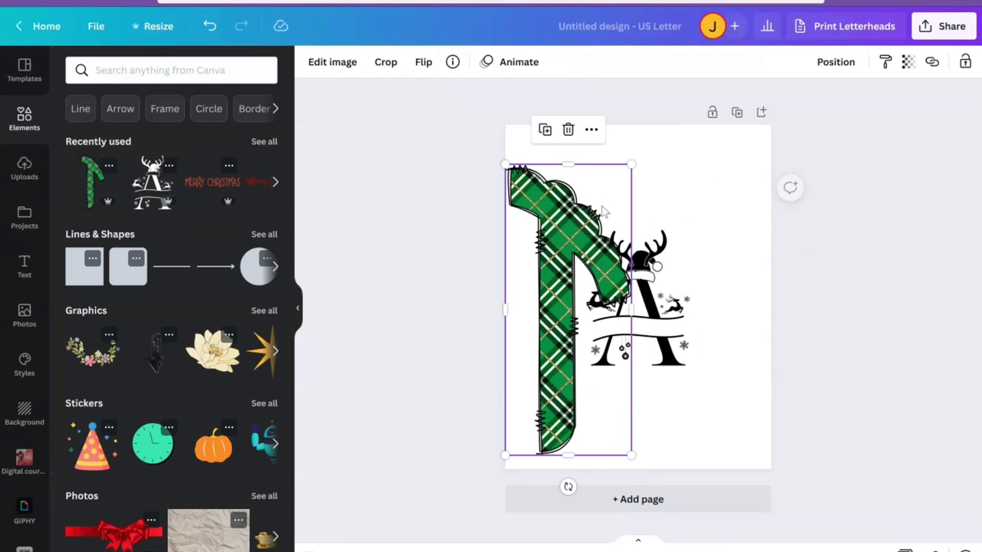
pyautogui.click(568, 129)
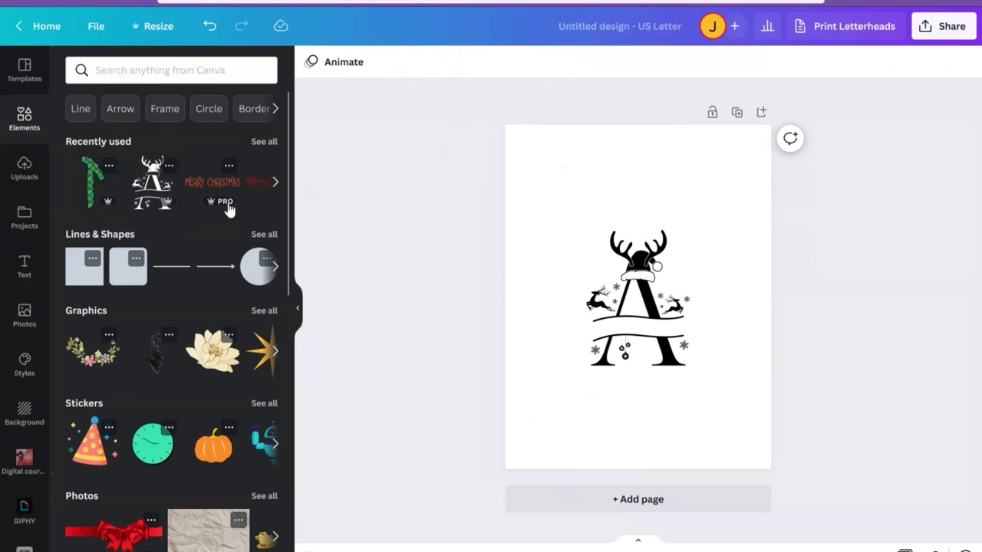
# - Move the A monogram to the lower part of the page and enlarge it there
pyautogui.click(635, 330)
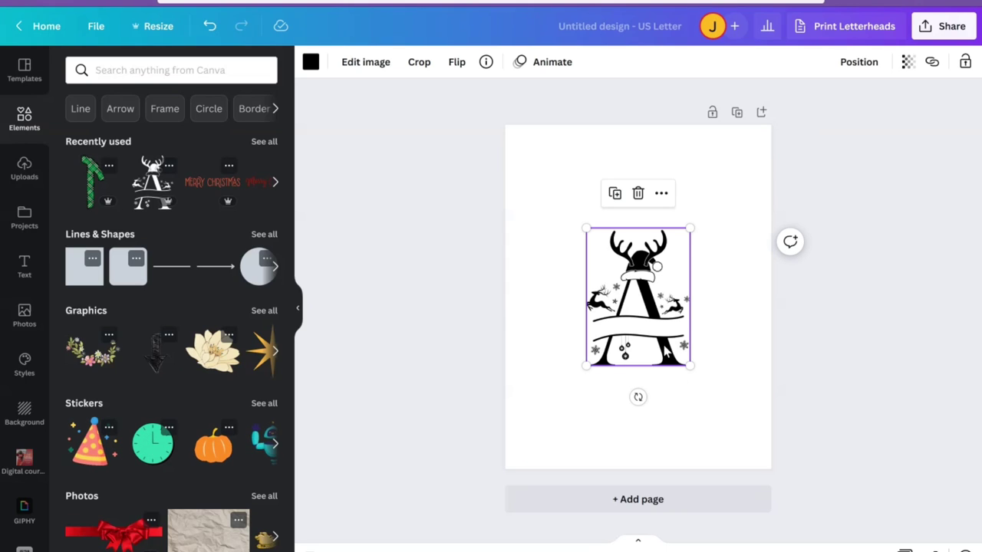
pyautogui.moveTo(653, 350); pyautogui.dragTo(653, 398)
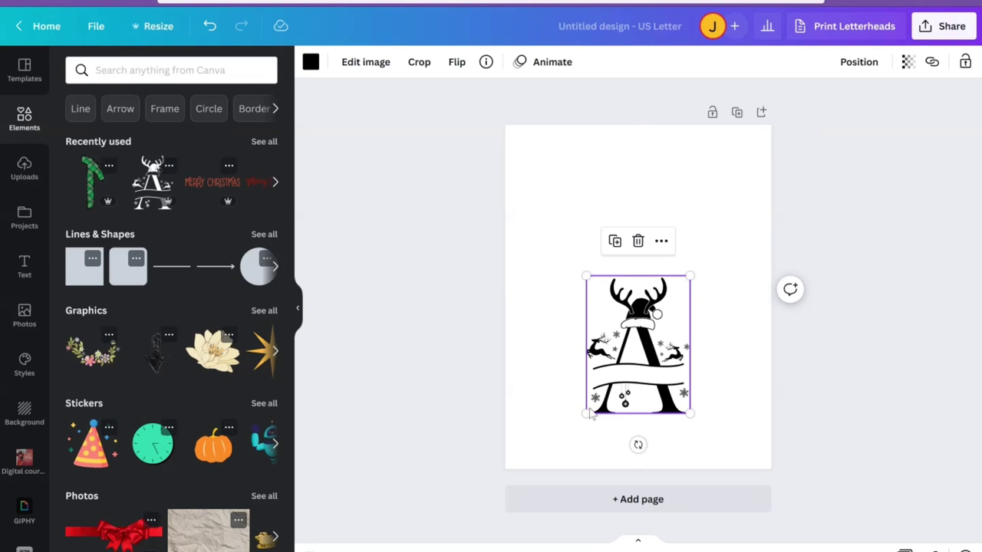
pyautogui.moveTo(587, 414); pyautogui.dragTo(539, 471)
pyautogui.moveTo(621, 390); pyautogui.dragTo(638, 375)
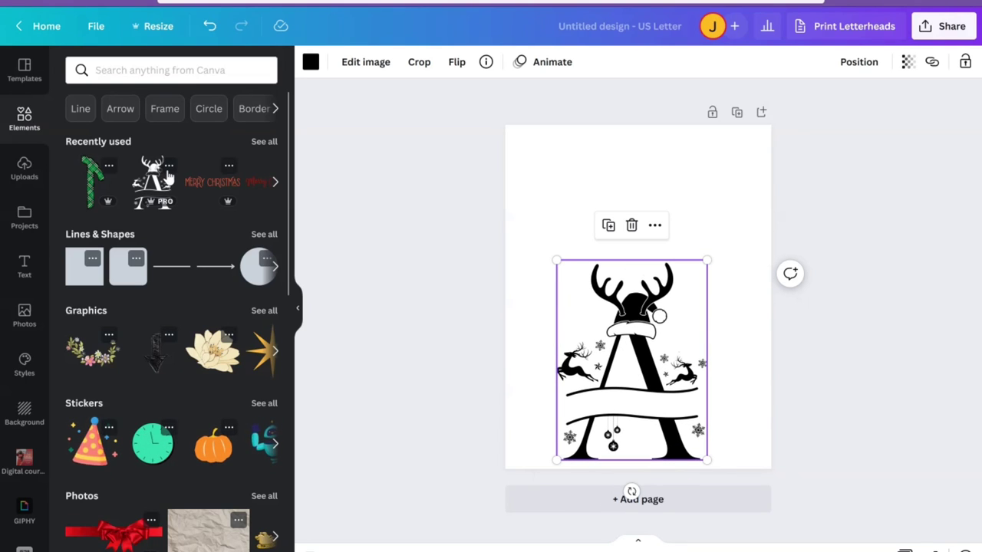
# - Review the licensing terms for the A monogram graphic, including its permitted and prohibited uses
pyautogui.click(169, 167)
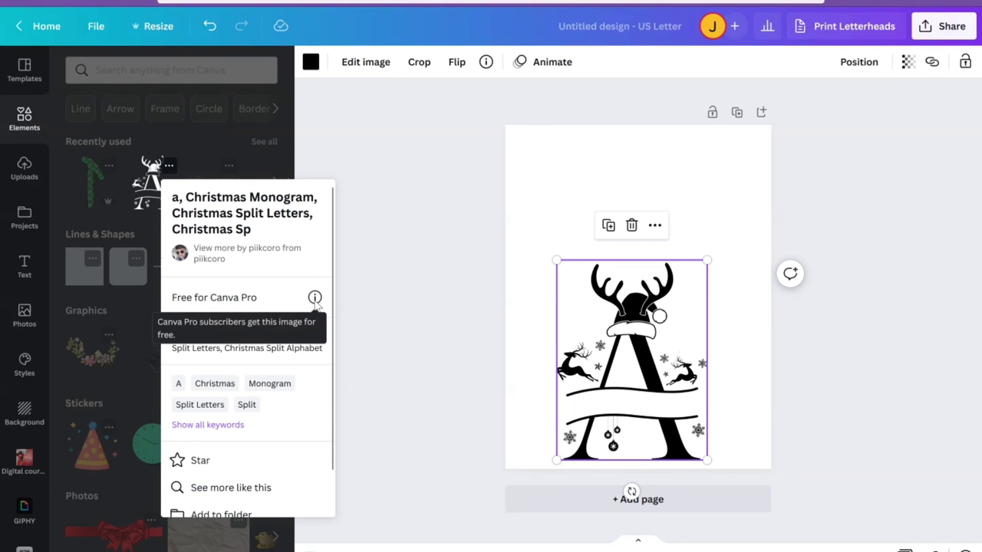
pyautogui.click(314, 301)
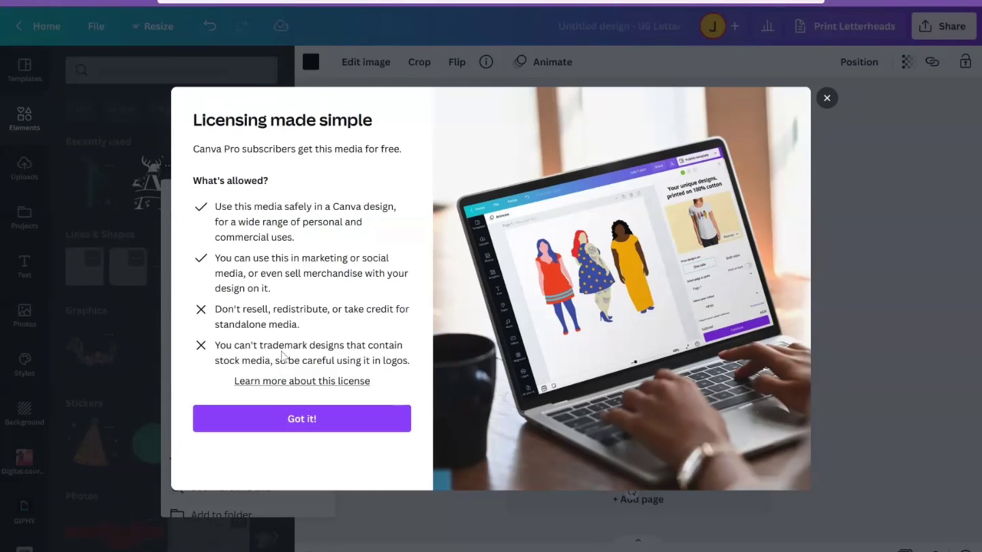
pyautogui.click(306, 419)
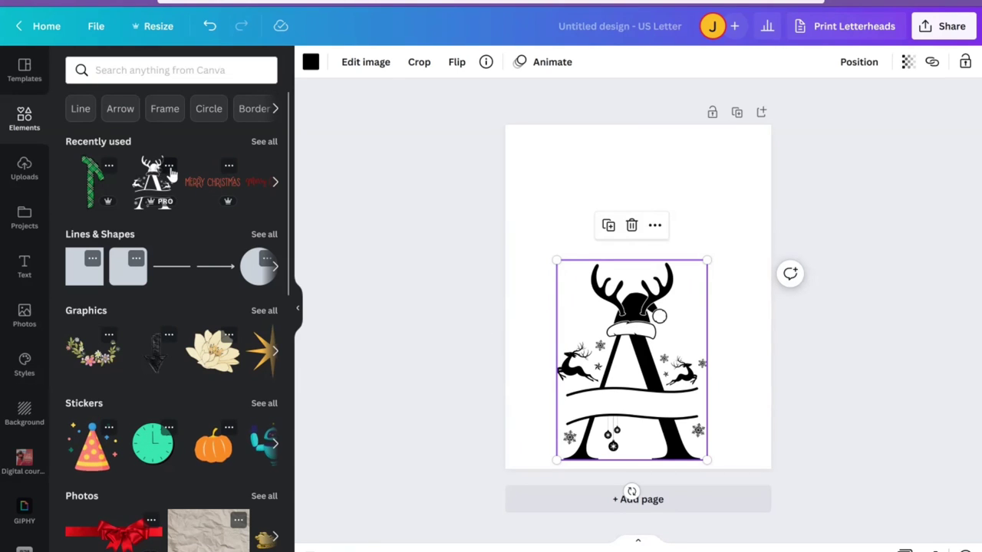
pyautogui.click(169, 167)
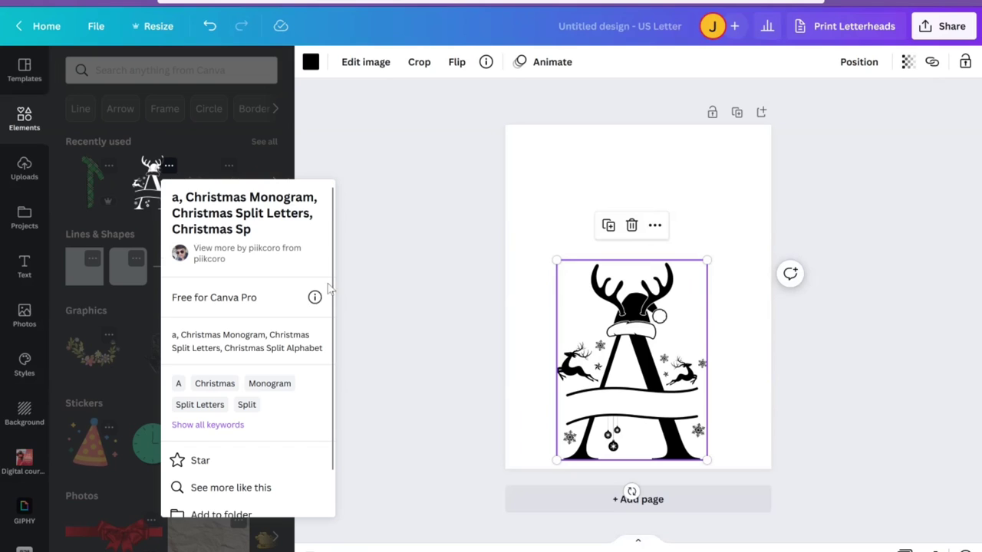
pyautogui.click(588, 178)
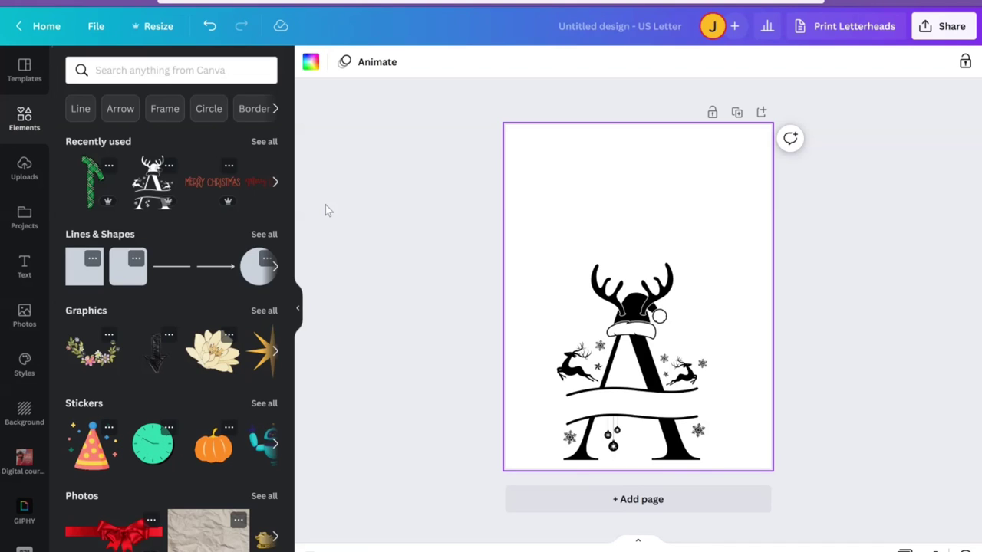
# - Enlarge the A monogram further and center it horizontally in the lower part of the page
pyautogui.click(643, 286)
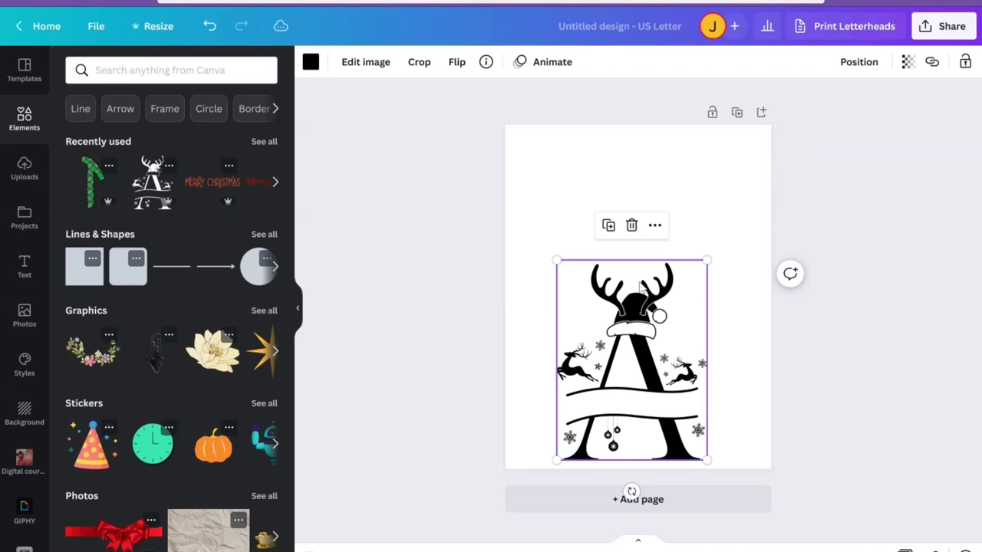
pyautogui.moveTo(708, 259); pyautogui.dragTo(732, 227)
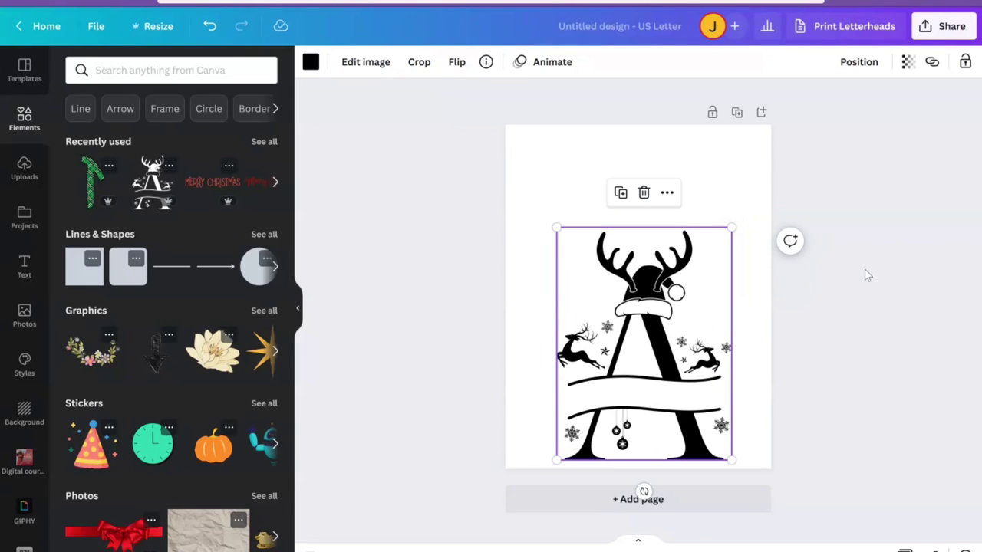
pyautogui.click(879, 288)
pyautogui.click(635, 334)
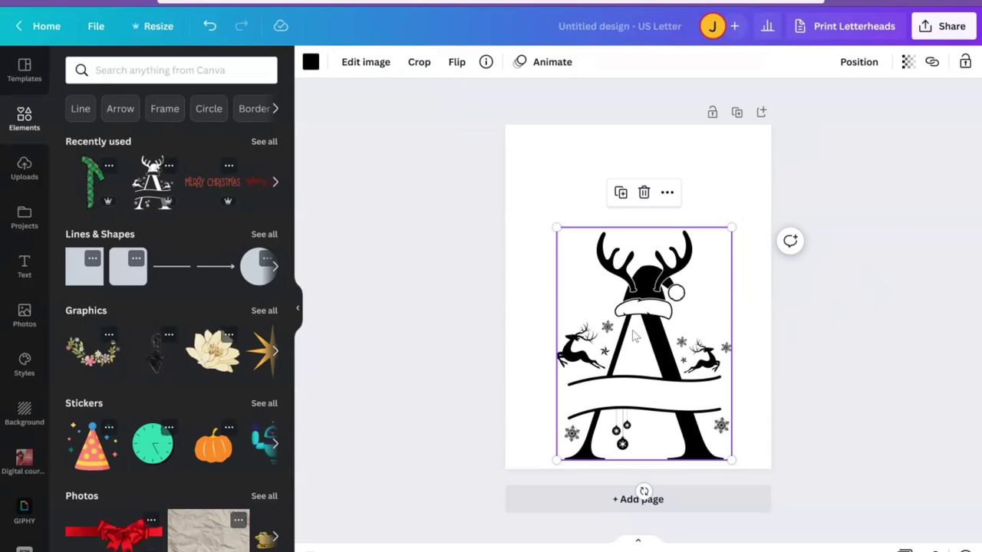
pyautogui.moveTo(659, 349); pyautogui.dragTo(686, 351)
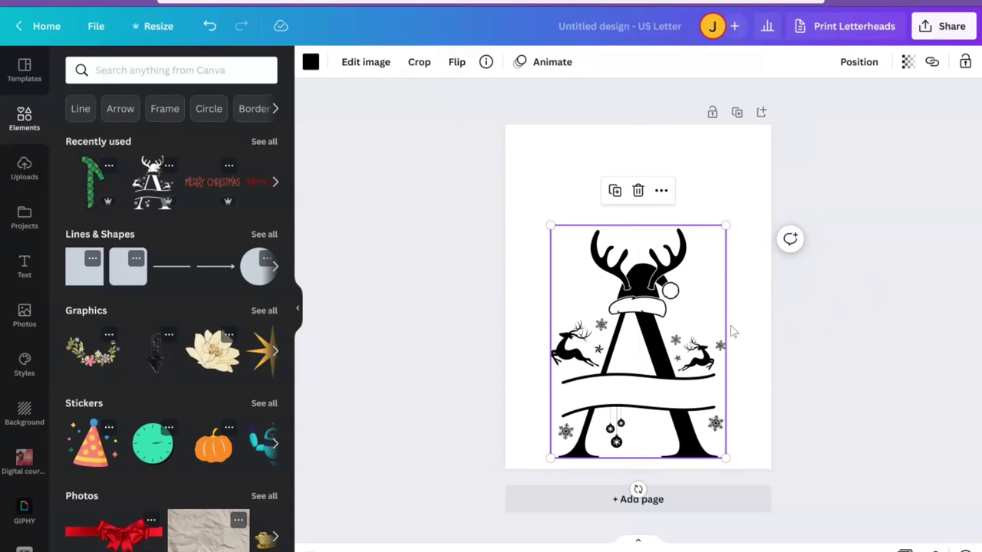
pyautogui.click(742, 339)
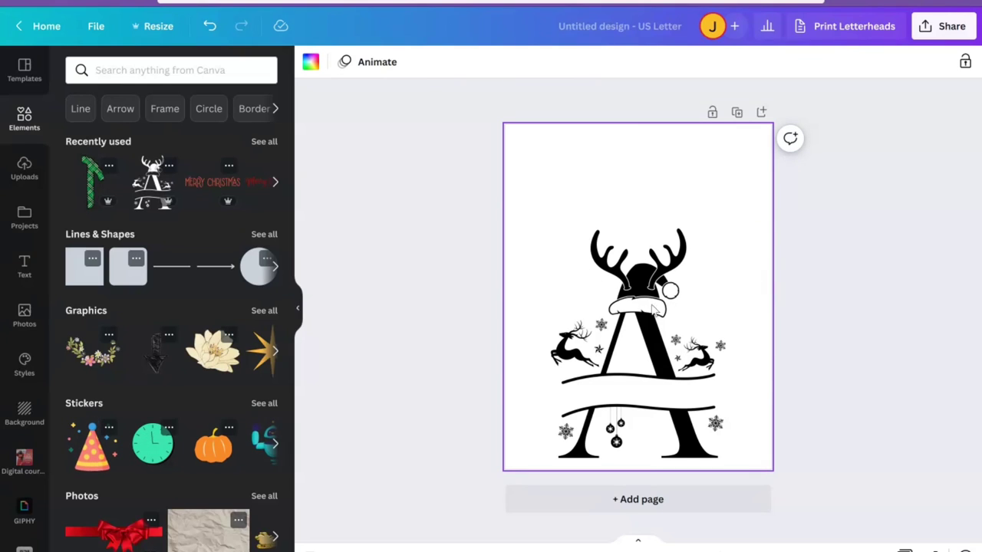
pyautogui.click(777, 289)
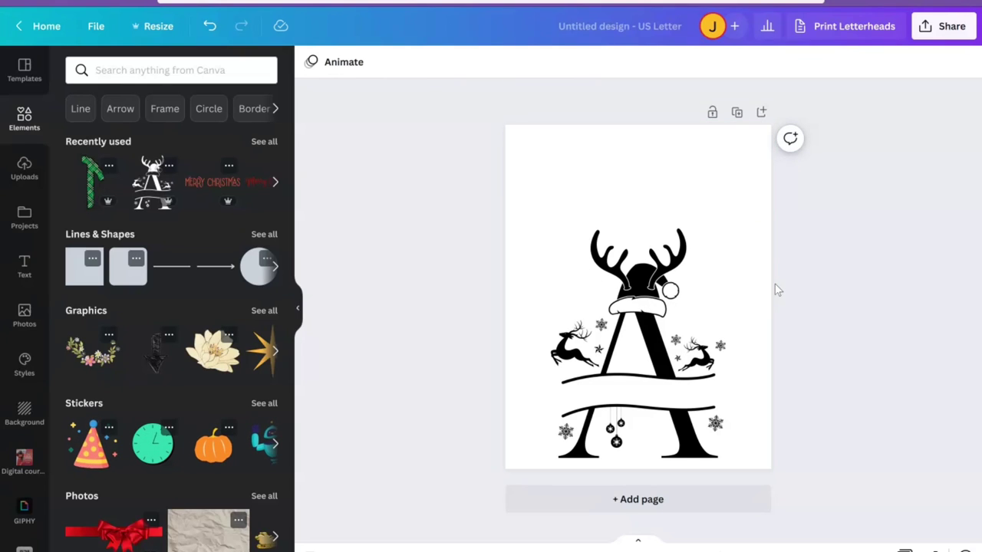
pyautogui.click(658, 206)
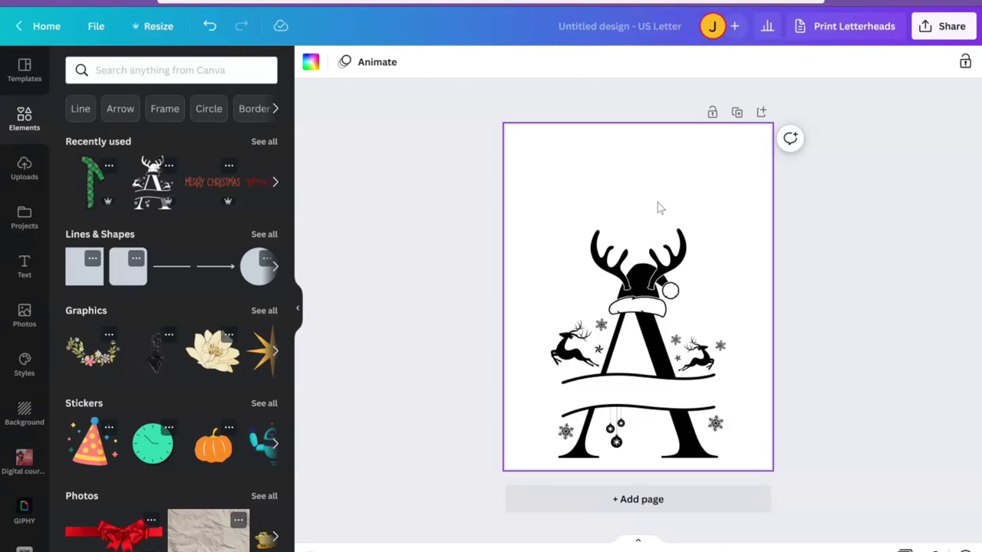
# - Search the graphics library for "merry christmas" and place the red "Merry Christmas!" lettering above the monogram's antlers
pyautogui.click(183, 70)
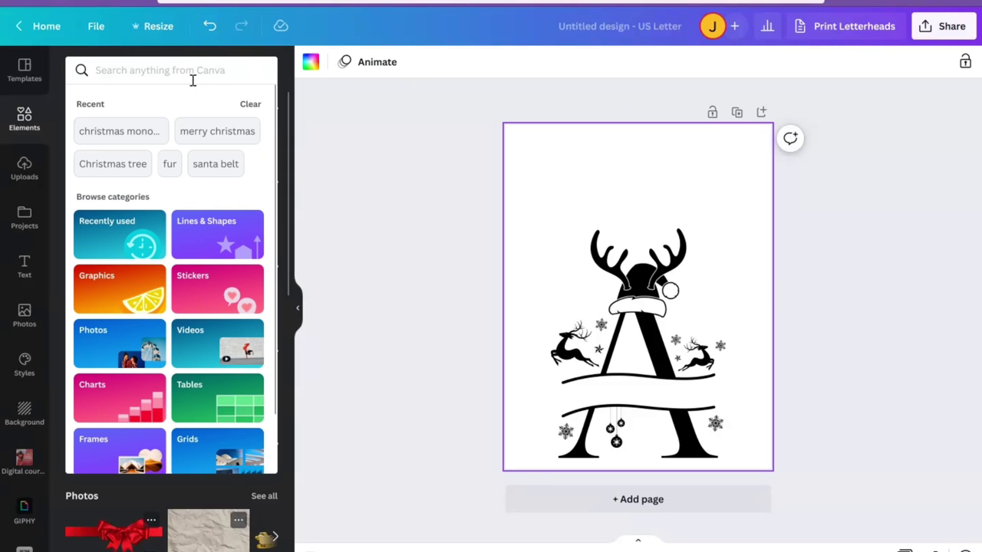
pyautogui.click(218, 132)
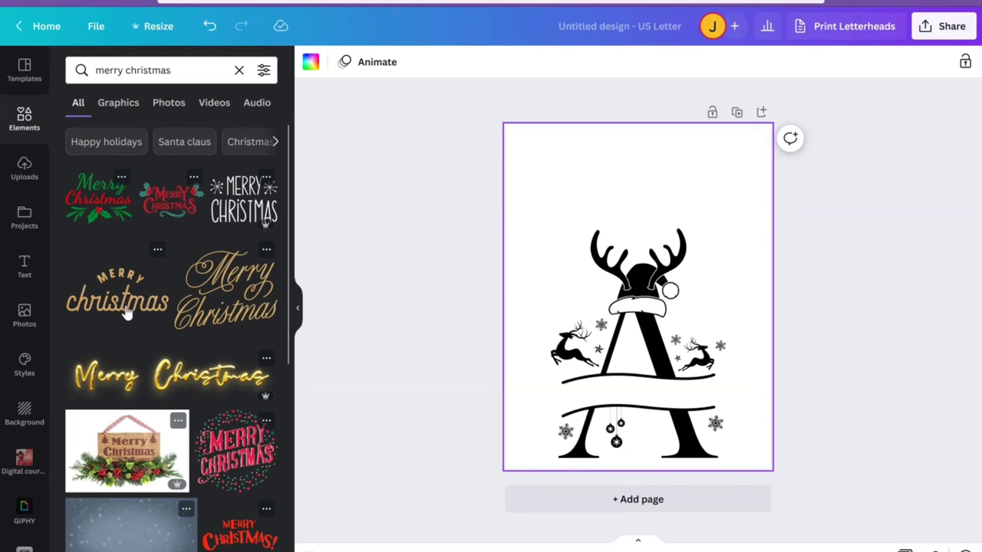
pyautogui.scroll(-5, 284, 235)
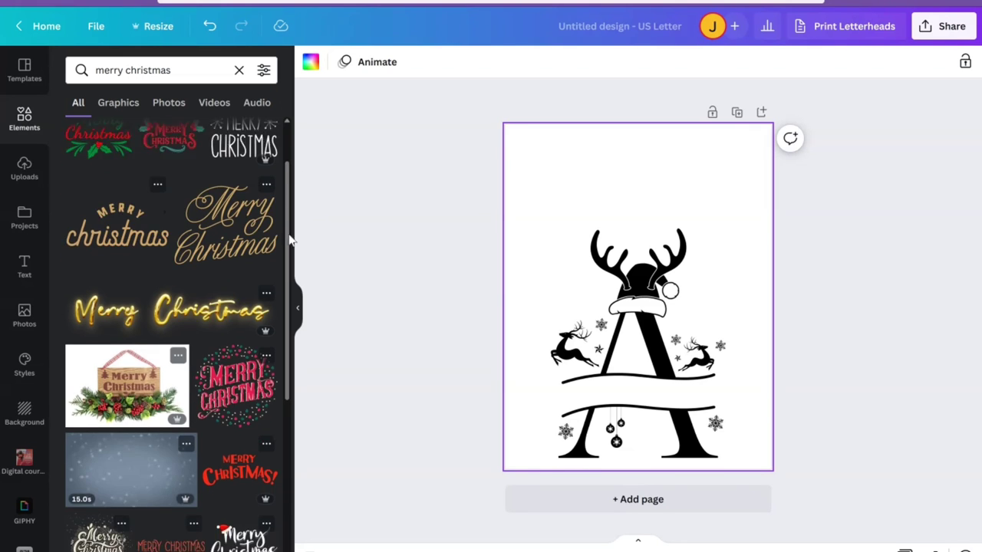
pyautogui.click(236, 361)
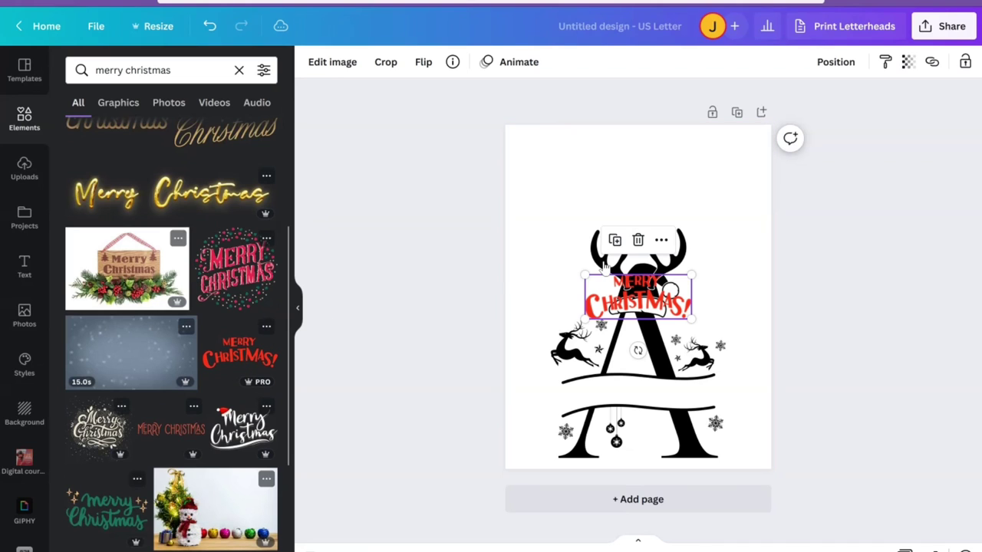
pyautogui.moveTo(661, 298); pyautogui.dragTo(661, 186)
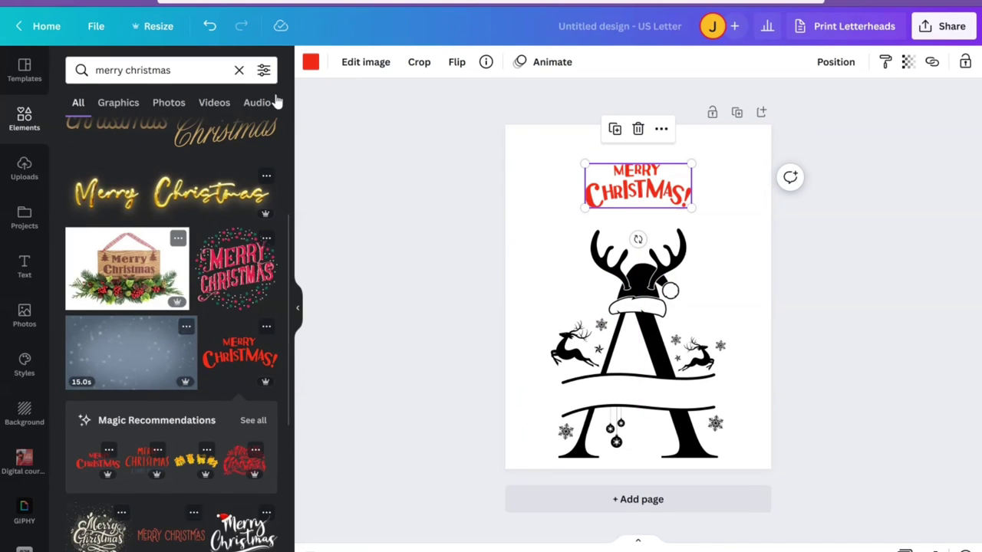
# - Place the cream "Merry Christmas" script graphic above the monogram, side by side with the red lettering on its right
pyautogui.click(103, 539)
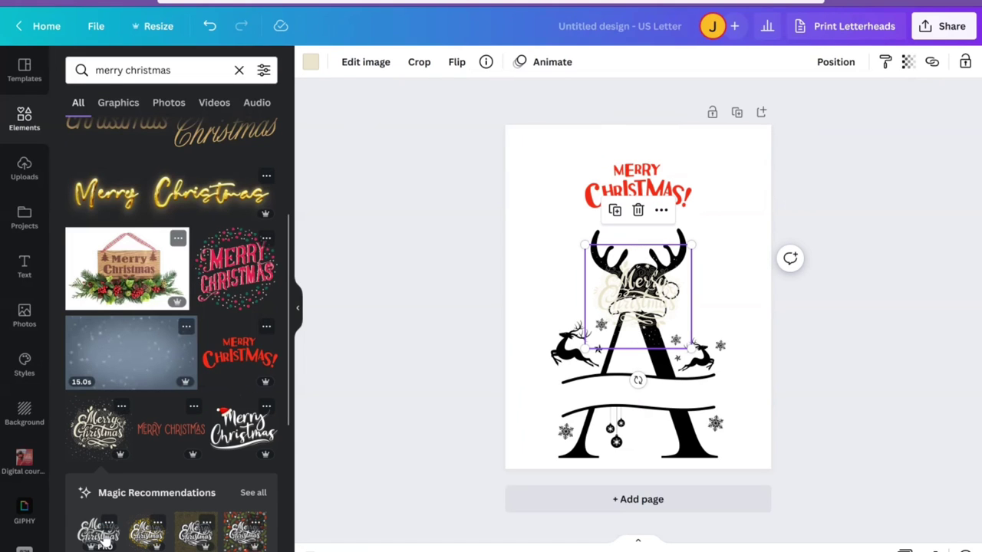
pyautogui.moveTo(647, 307); pyautogui.dragTo(585, 193)
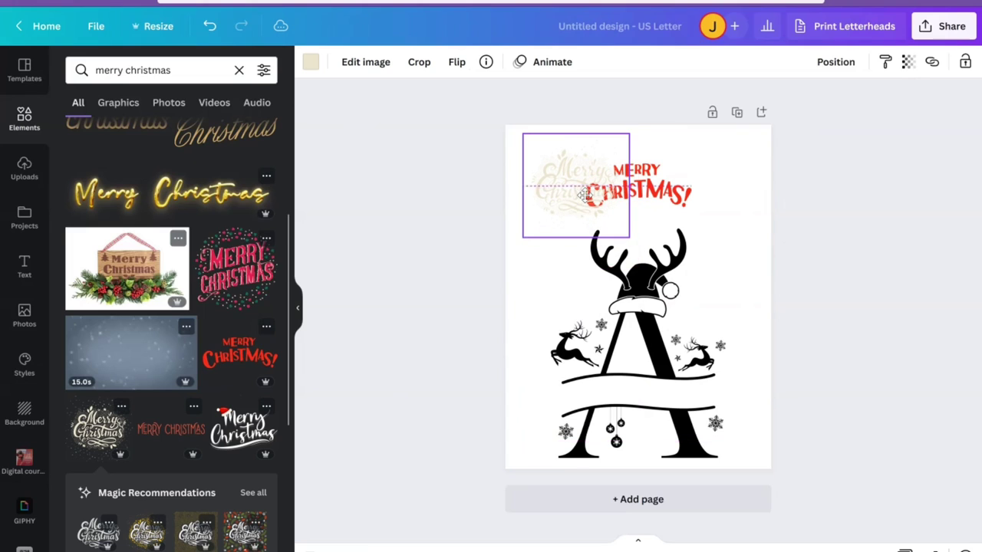
pyautogui.moveTo(654, 190); pyautogui.dragTo(698, 190)
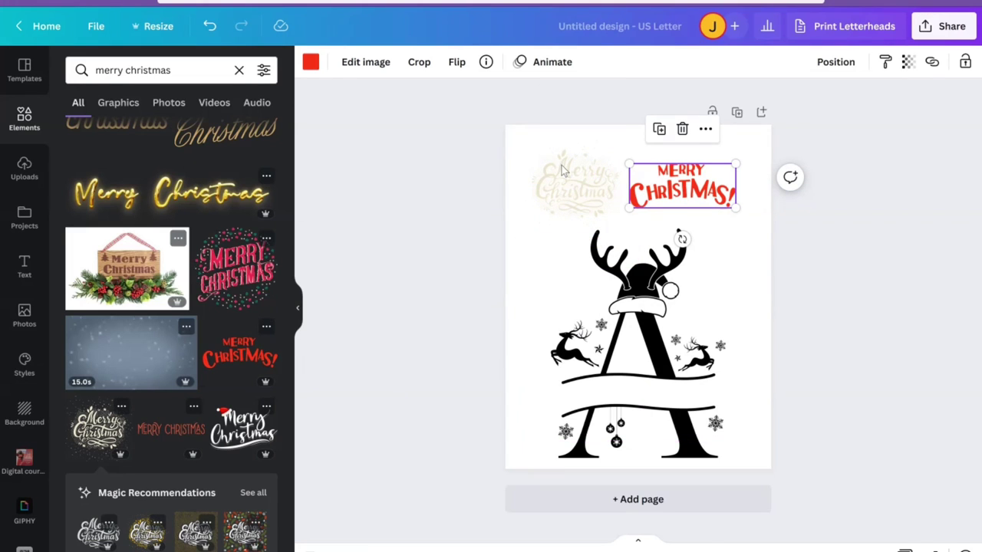
# - Recolor the cream "Merry Christmas" script graphic black
pyautogui.click(561, 165)
pyautogui.click(310, 63)
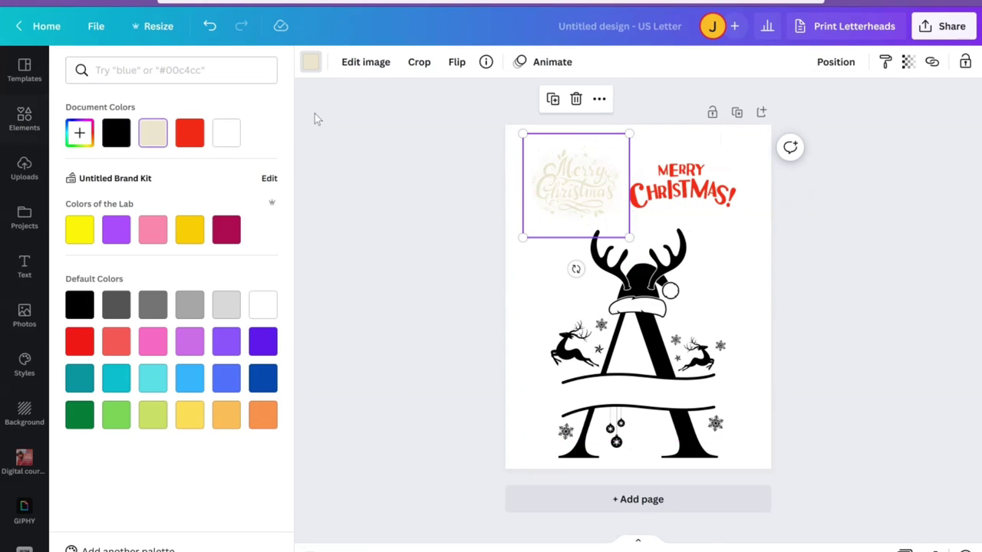
pyautogui.click(123, 135)
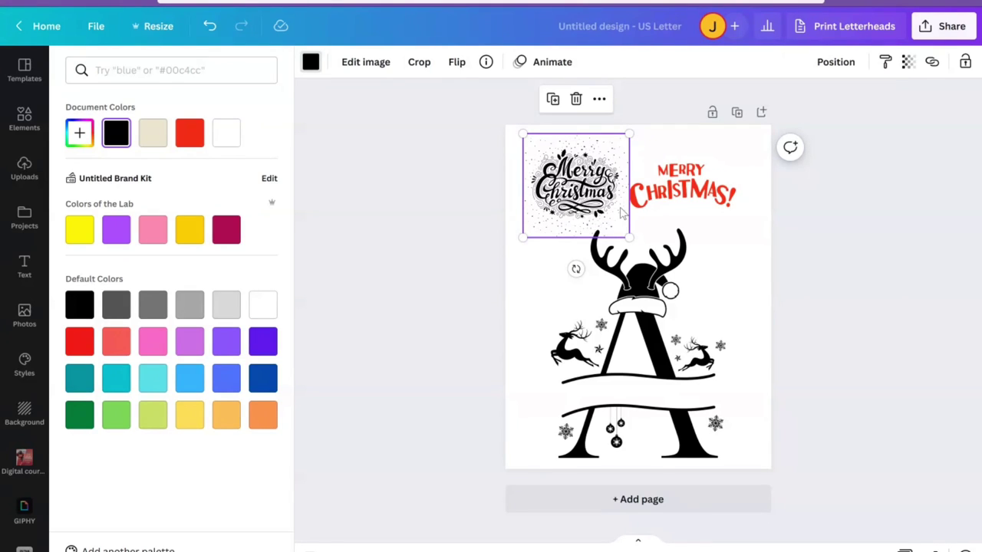
# - Delete both "Merry Christmas" graphics above the monogram
pyautogui.click(575, 104)
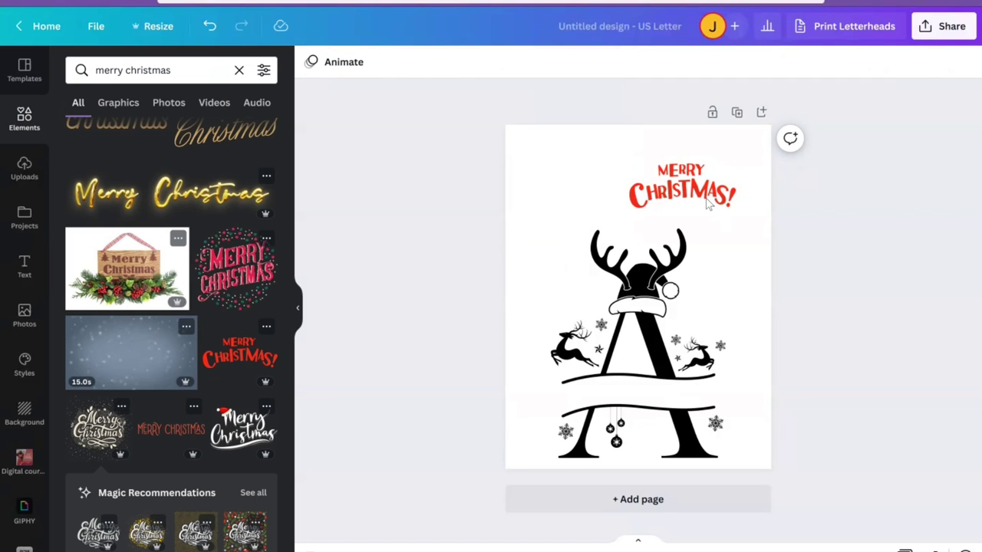
pyautogui.click(707, 199)
pyautogui.press('Delete')
# - Add a "Merry Christmas" text box and place it in the empty space above the monogram's antlers
pyautogui.click(693, 188)
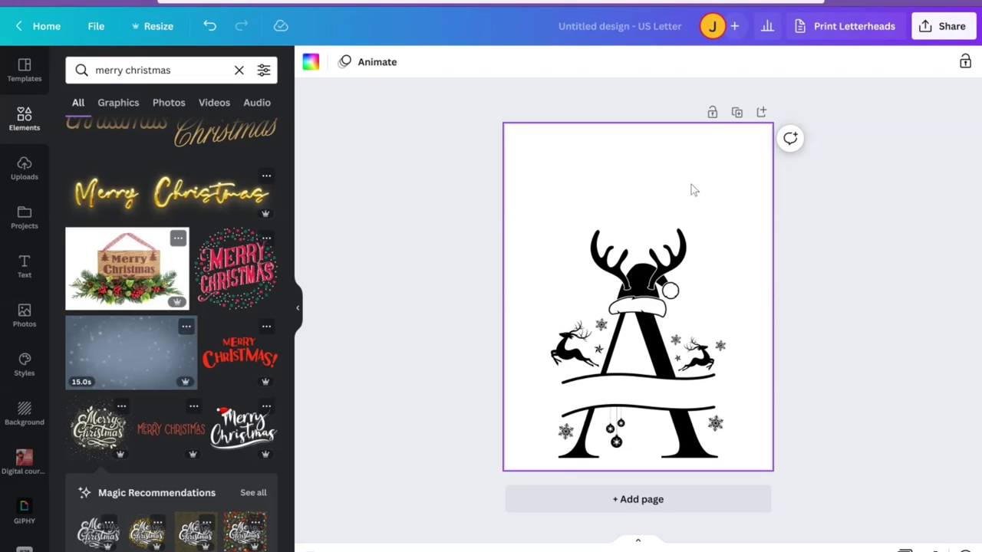
pyautogui.press('t')
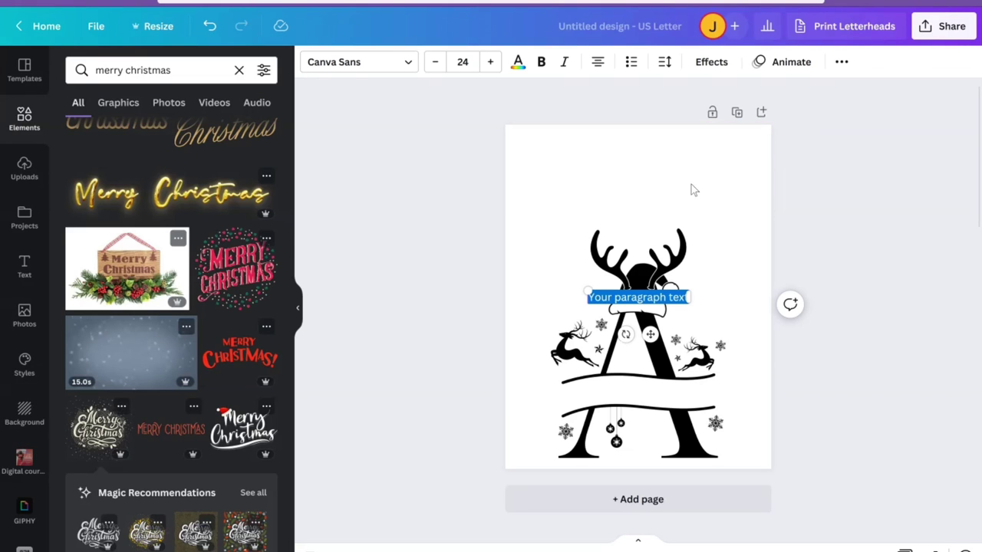
pyautogui.write('Merry')
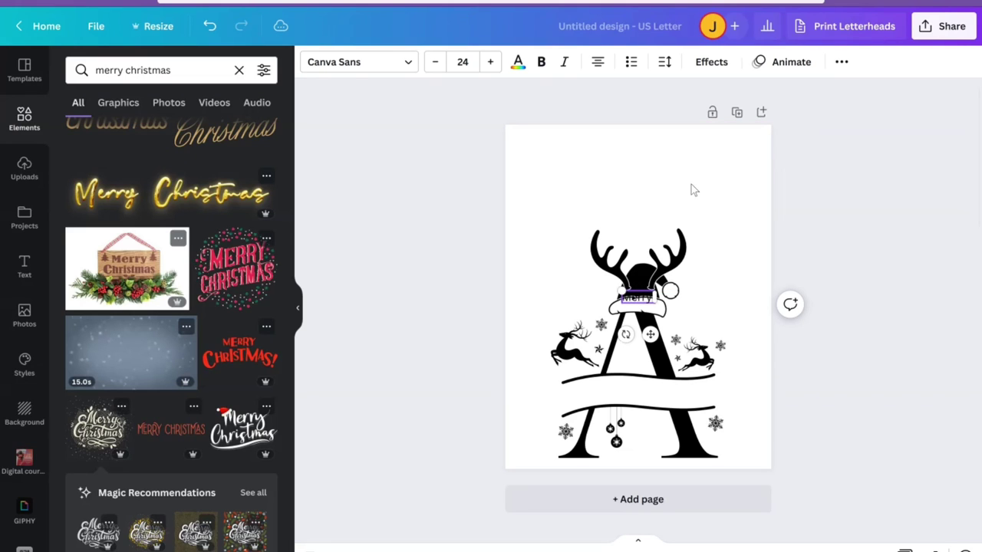
pyautogui.write(' Christmas')
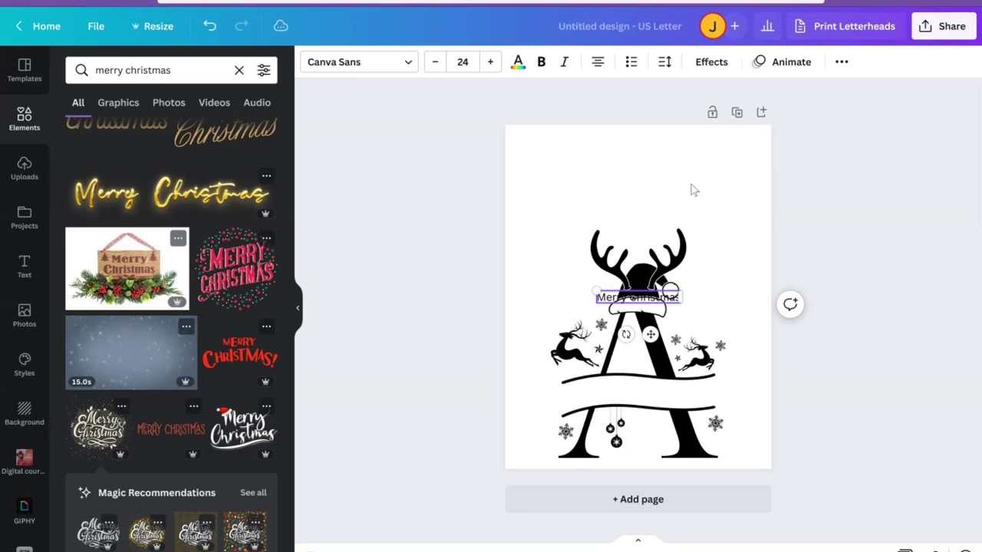
pyautogui.moveTo(650, 335); pyautogui.dragTo(665, 230)
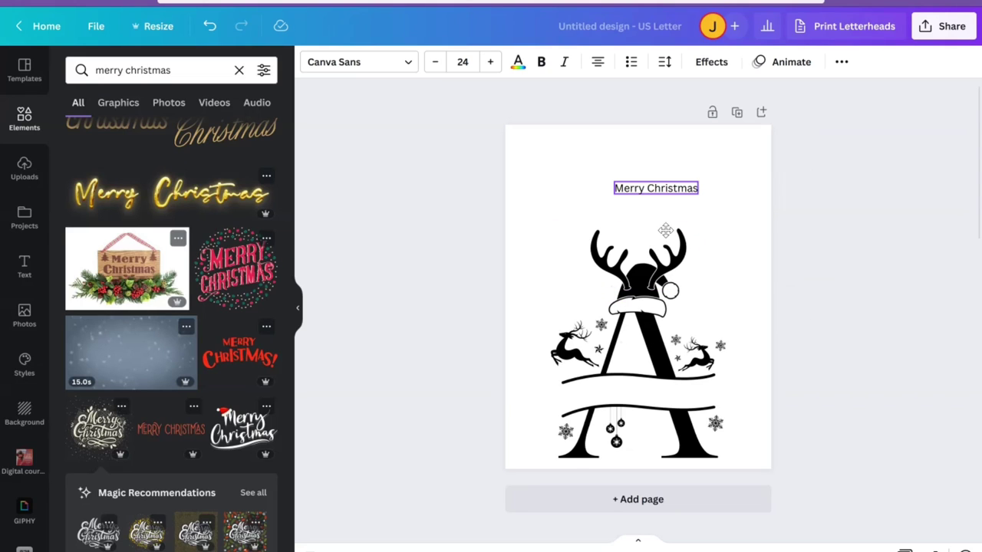
# - Set the "Merry Christmas" text in the Brittany font and enlarge it to about size 65, above the antlers
pyautogui.click(393, 65)
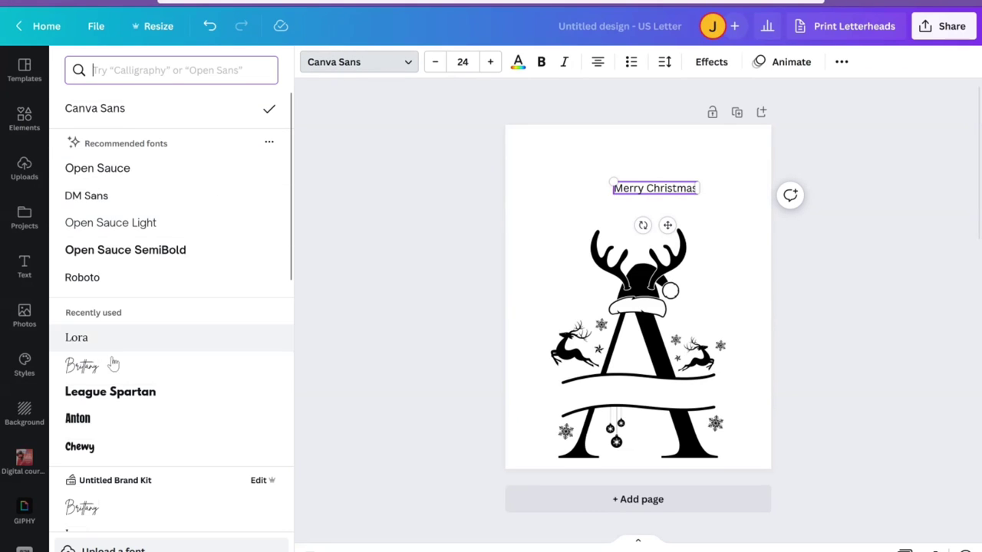
pyautogui.click(108, 374)
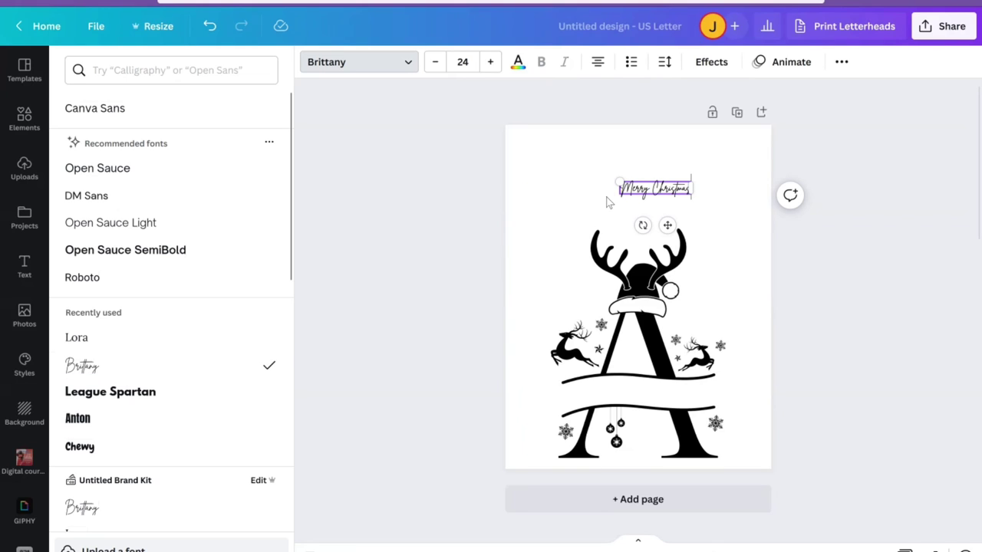
pyautogui.moveTo(527, 134); pyautogui.dragTo(498, 121)
pyautogui.moveTo(606, 226); pyautogui.dragTo(640, 240)
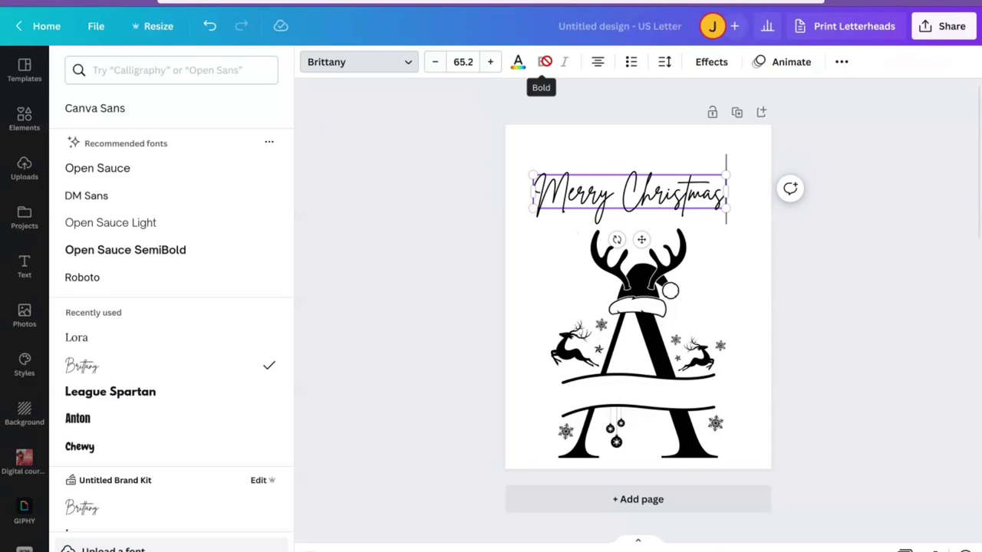
pyautogui.click(696, 226)
# - Apply the Splice effect in black to the "Merry Christmas" text
pyautogui.click(700, 207)
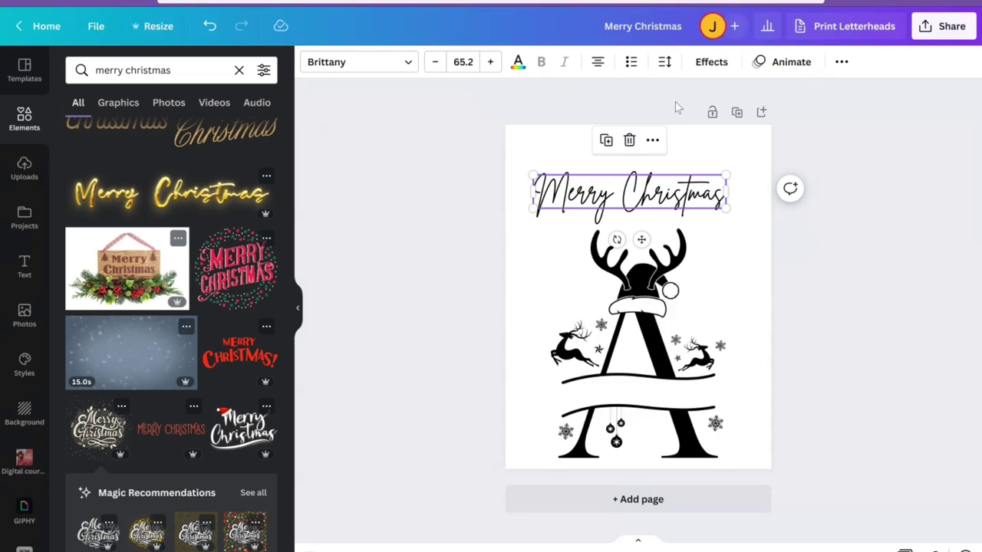
pyautogui.click(710, 64)
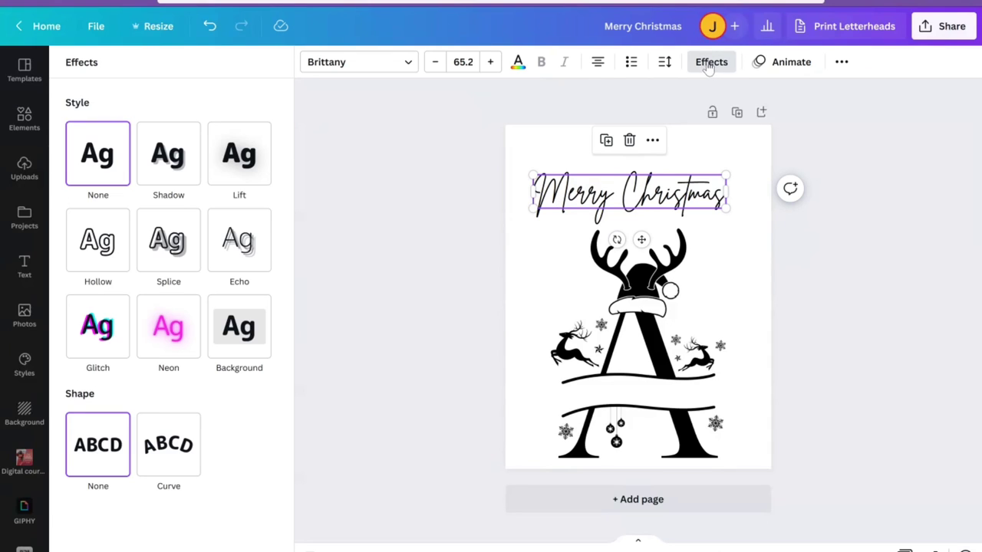
pyautogui.click(163, 270)
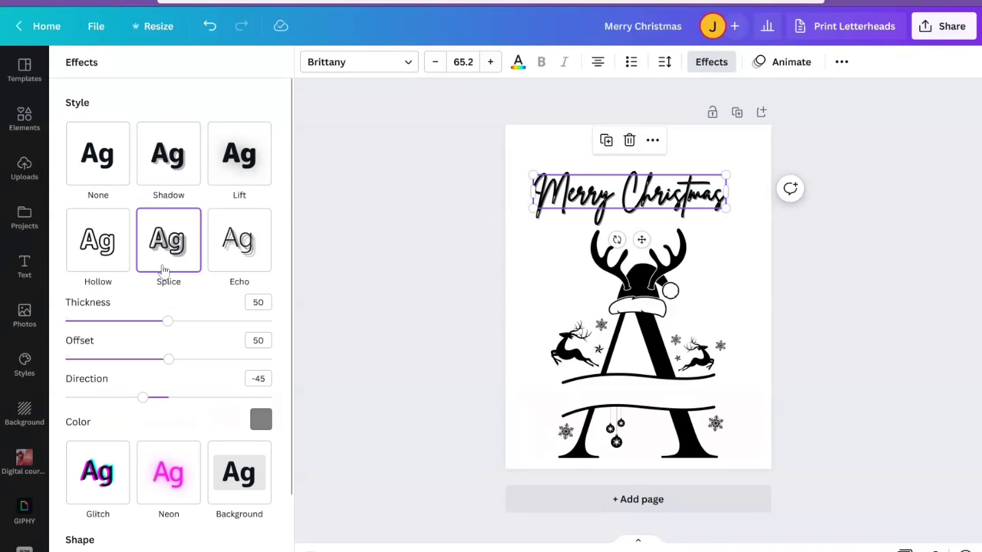
pyautogui.click(260, 420)
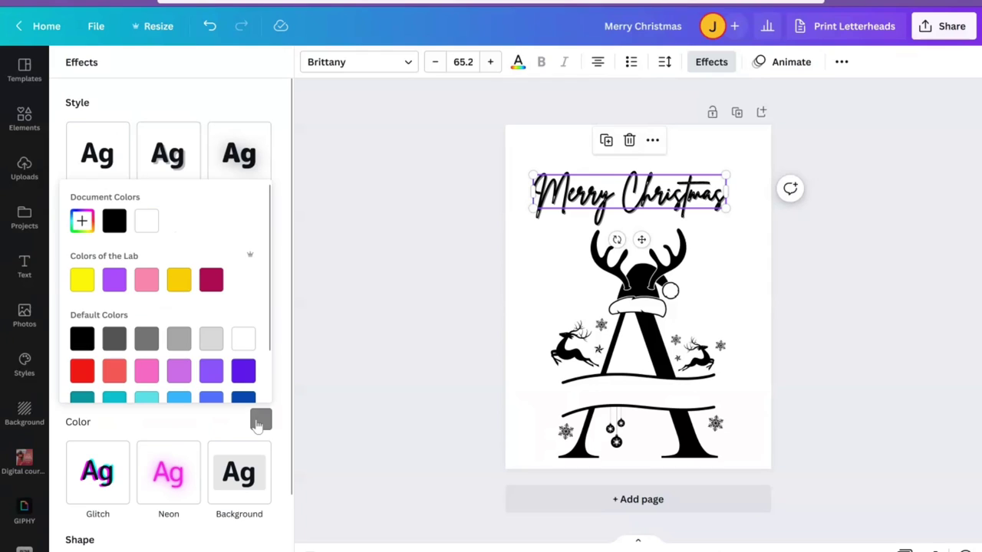
pyautogui.click(115, 223)
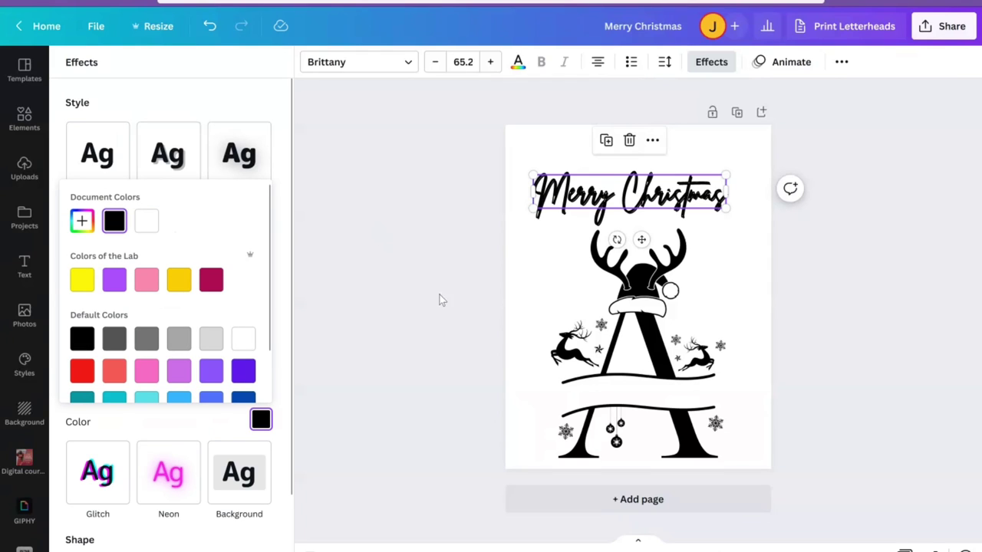
pyautogui.click(284, 347)
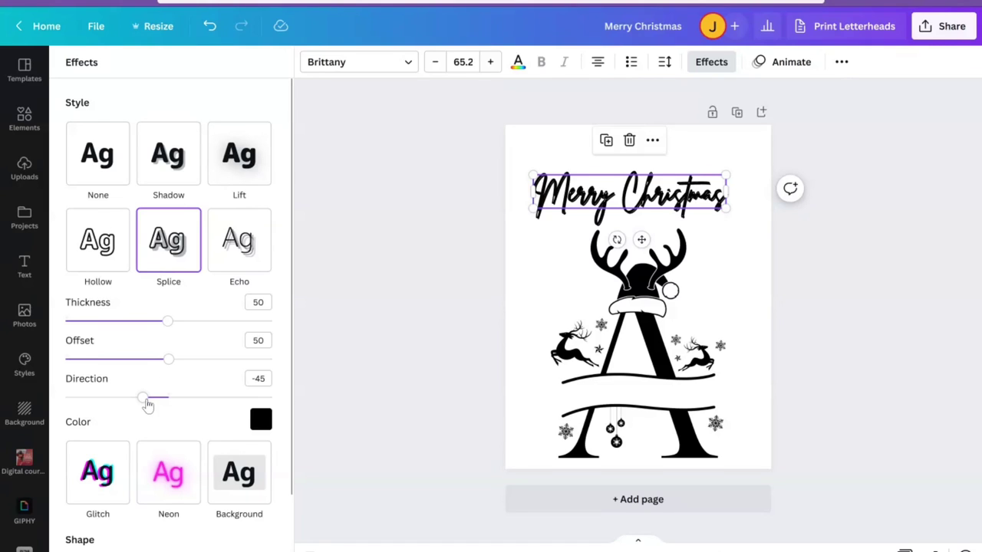
# - Set the Splice effect's direction to 0, offset to 0 and thickness to 40 on the "Merry Christmas" text
pyautogui.moveTo(148, 405); pyautogui.dragTo(168, 407)
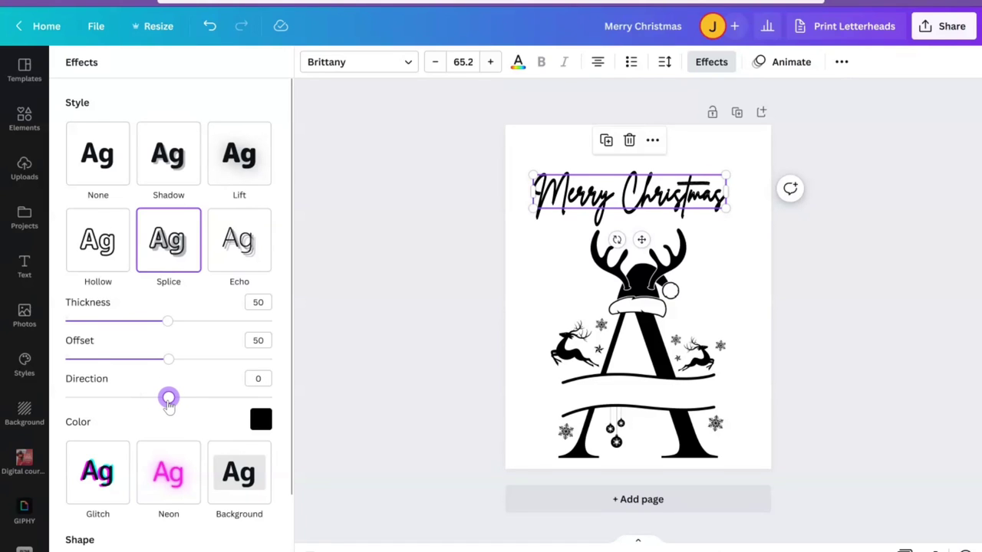
pyautogui.moveTo(168, 359); pyautogui.dragTo(55, 372)
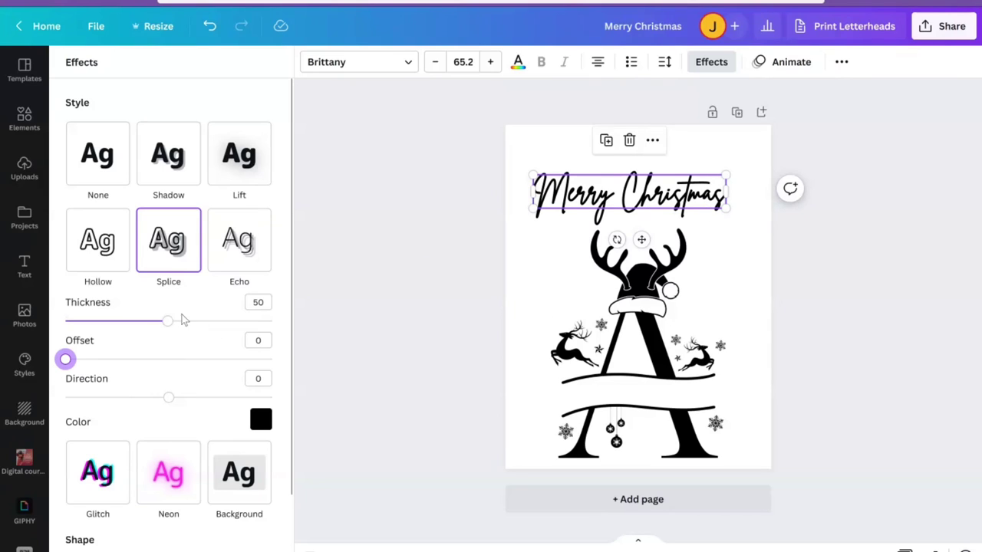
pyautogui.moveTo(170, 329); pyautogui.dragTo(148, 340)
pyautogui.hotkey('ctrl', 'z')
pyautogui.hotkey('ctrl', 'y')
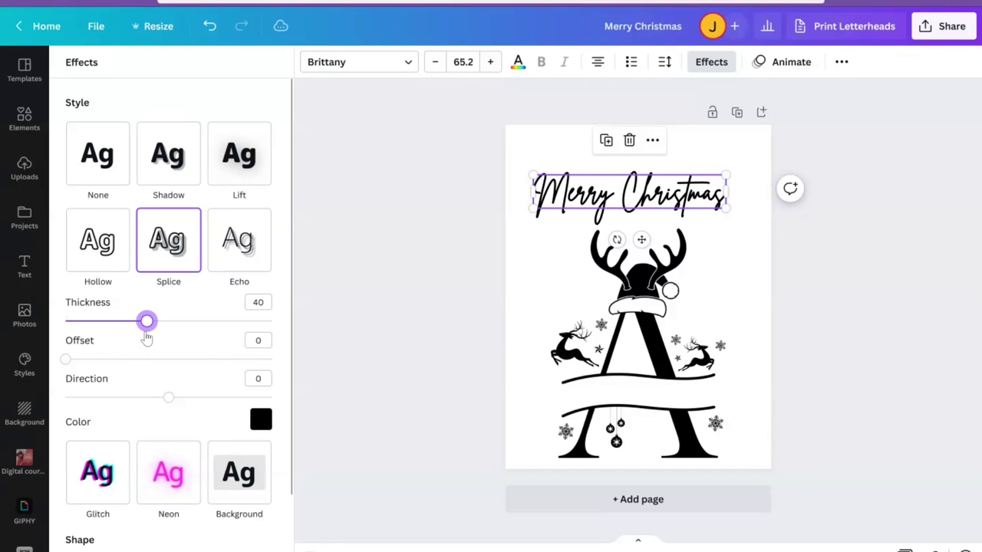
pyautogui.press('Escape')
pyautogui.click(734, 281)
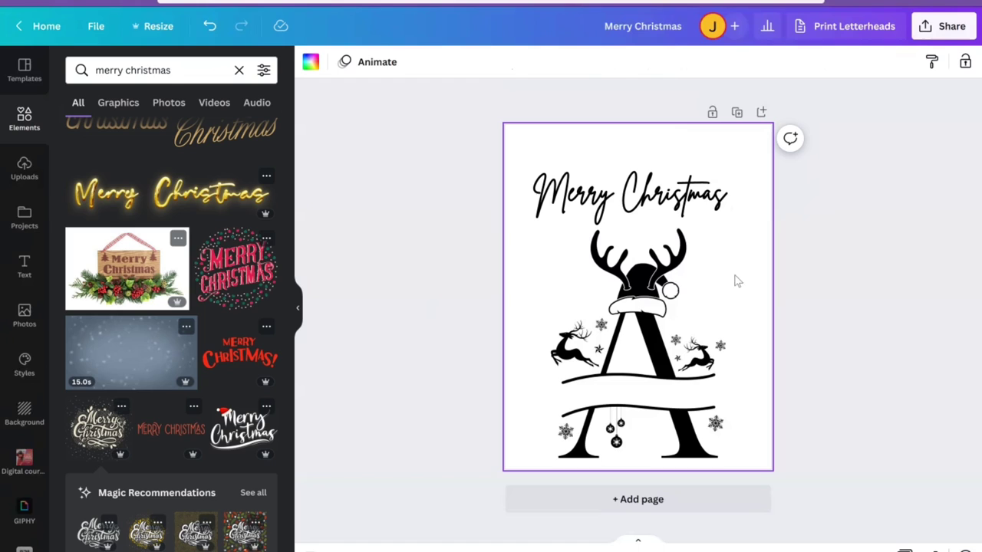
# - Move the "Merry Christmas" text closer to the page's upper edge and shift the A monogram up beneath it
pyautogui.click(706, 201)
pyautogui.moveTo(723, 197)
pyautogui.mouseDown()
pyautogui.moveTo(723, 175)
pyautogui.moveTo(739, 237)
pyautogui.moveTo(721, 172)
pyautogui.moveTo(726, 179)
pyautogui.mouseUp()
pyautogui.click(749, 232)
pyautogui.click(650, 381)
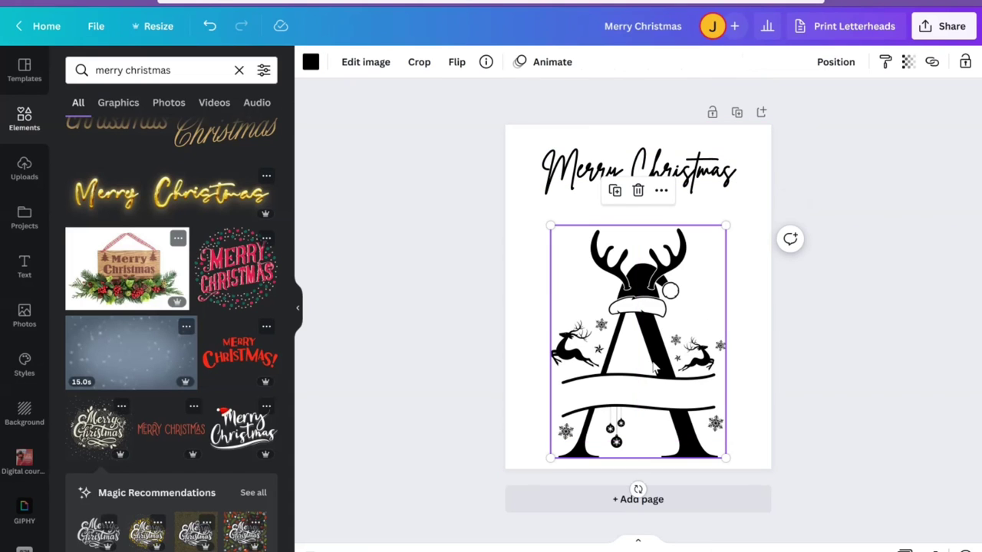
pyautogui.moveTo(652, 370)
pyautogui.mouseDown()
pyautogui.moveTo(661, 354)
pyautogui.moveTo(653, 354)
pyautogui.mouseUp()
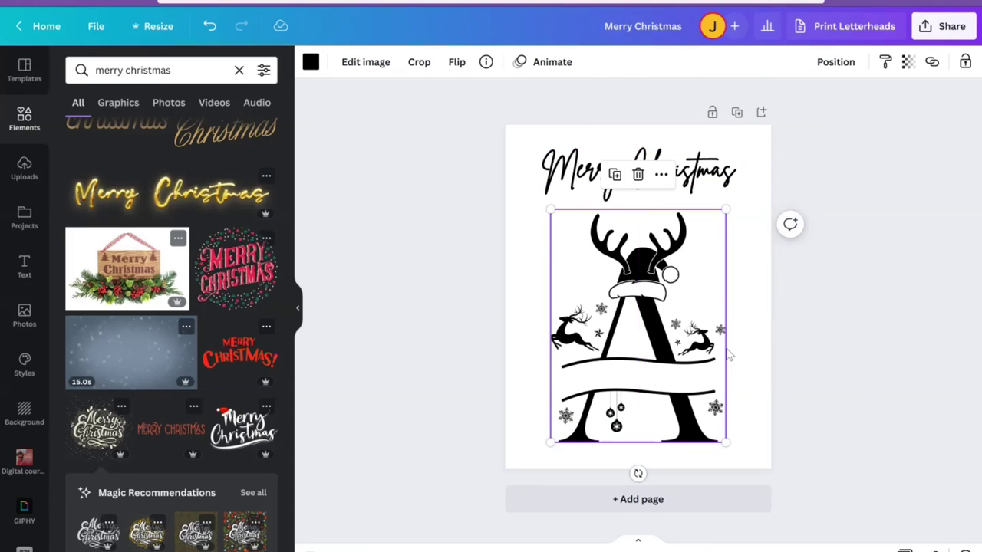
pyautogui.click(755, 336)
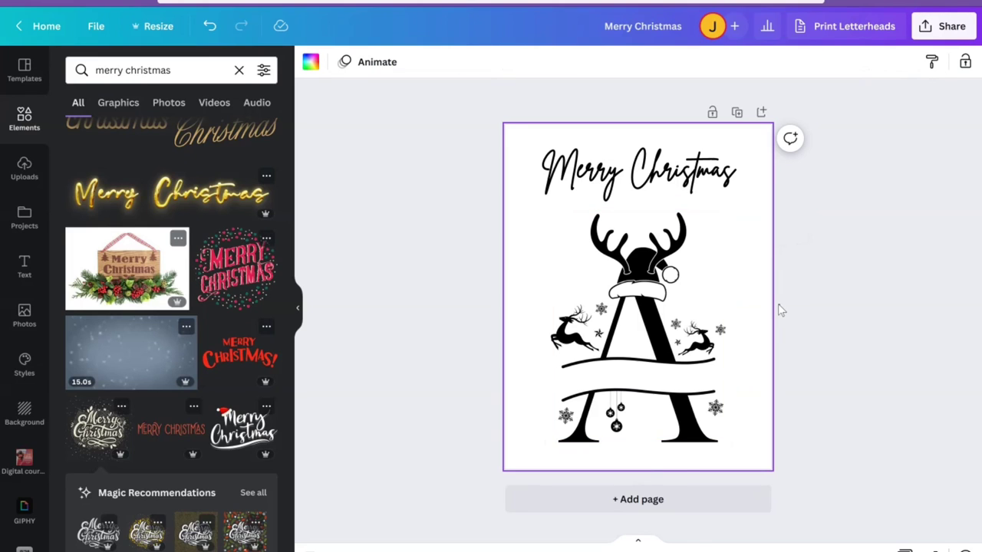
# - Add a text box containing the person's full name and enlarge it to about size 34.5
pyautogui.click(778, 304)
pyautogui.click(753, 309)
pyautogui.press('t')
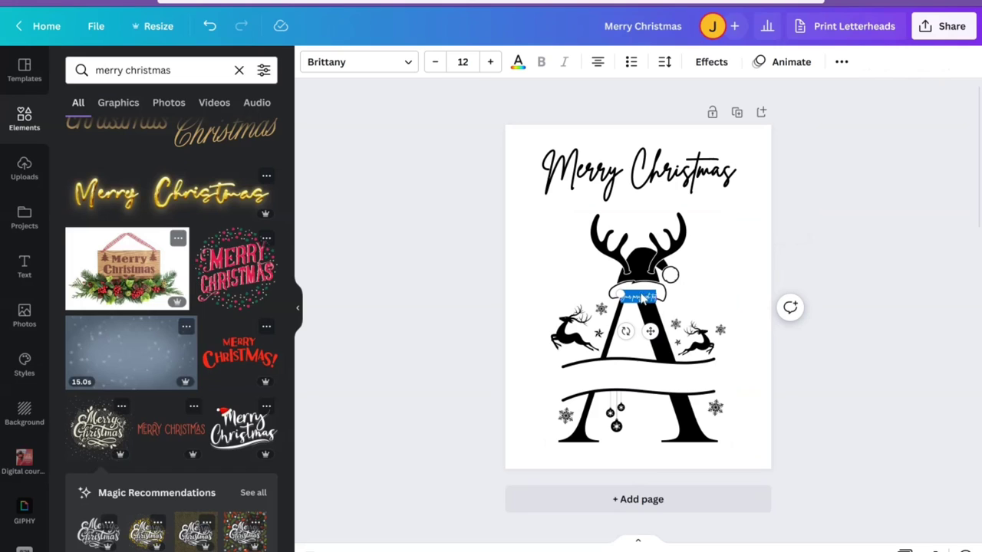
pyautogui.click(644, 297)
pyautogui.moveTo(624, 294); pyautogui.dragTo(565, 256)
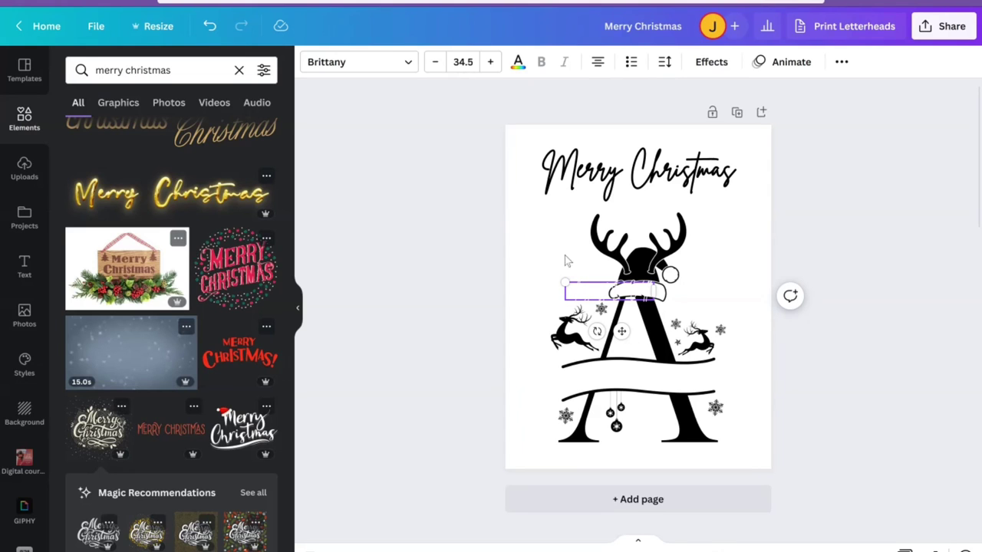
# - Color the name text black and position it inside the monogram's blank banner
pyautogui.click(518, 62)
pyautogui.click(118, 135)
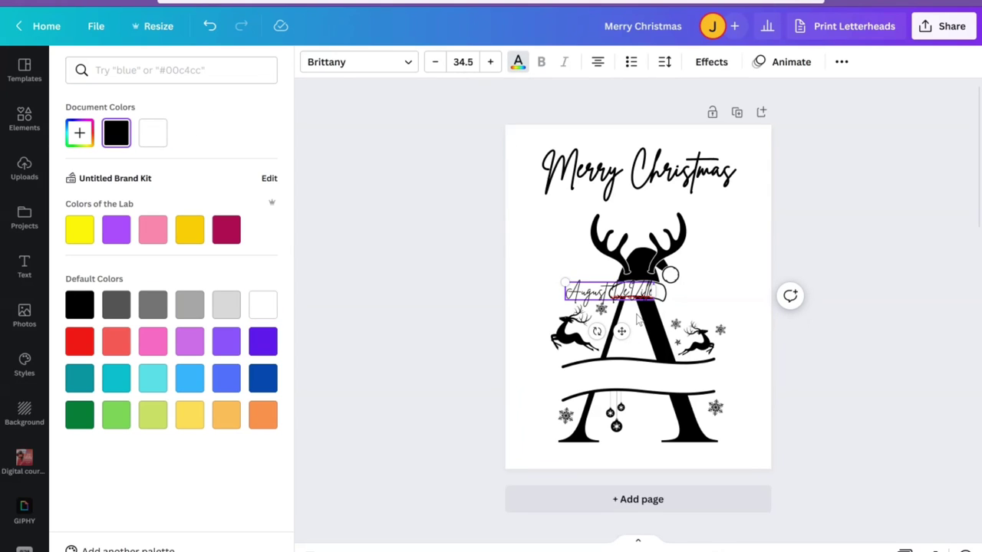
pyautogui.moveTo(622, 330); pyautogui.dragTo(642, 415)
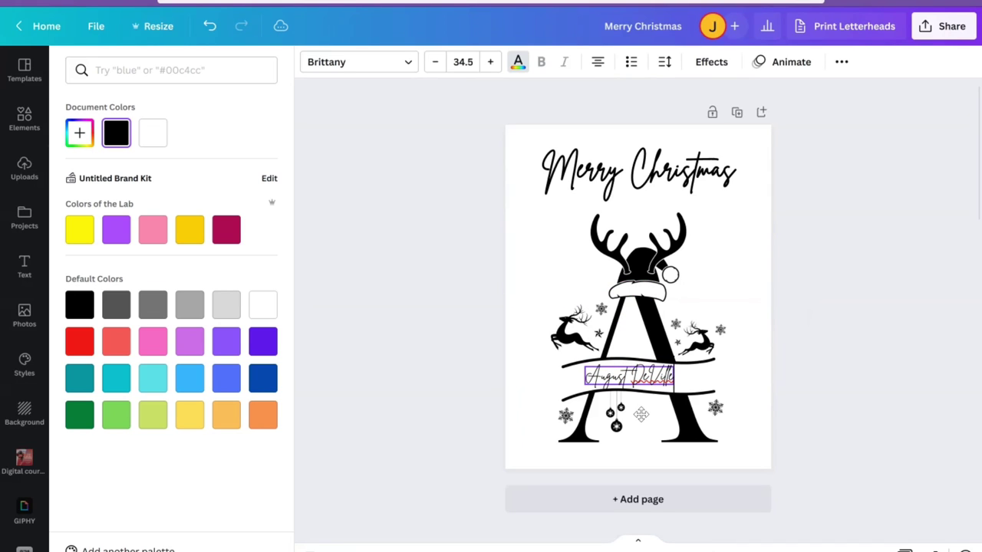
# - Change the name text in the banner to the Lora font and make it bold
pyautogui.click(377, 69)
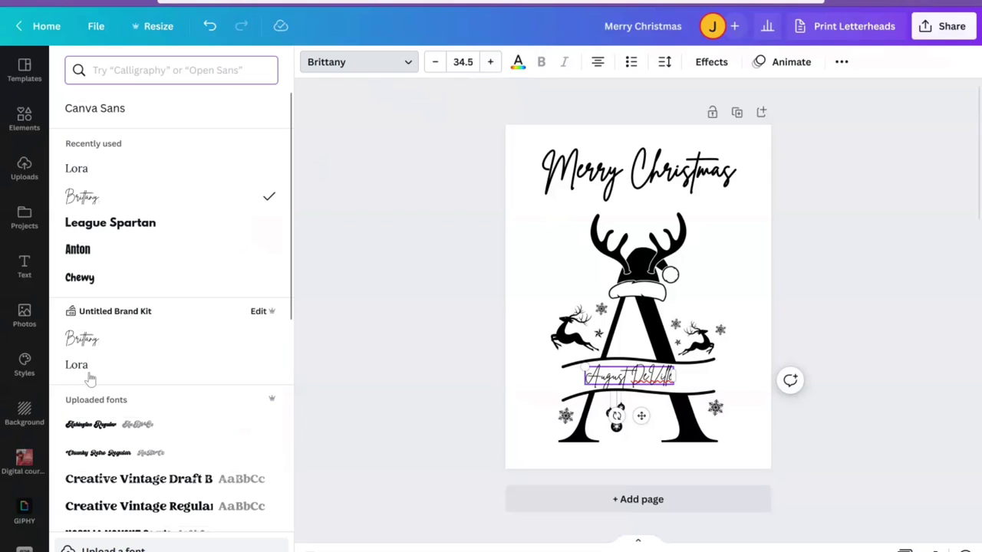
pyautogui.click(90, 376)
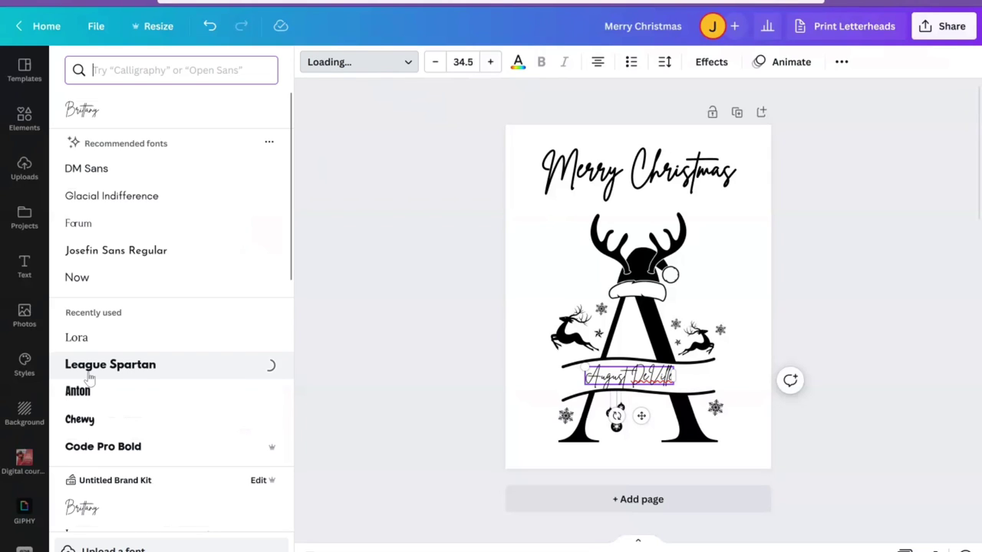
pyautogui.click(127, 345)
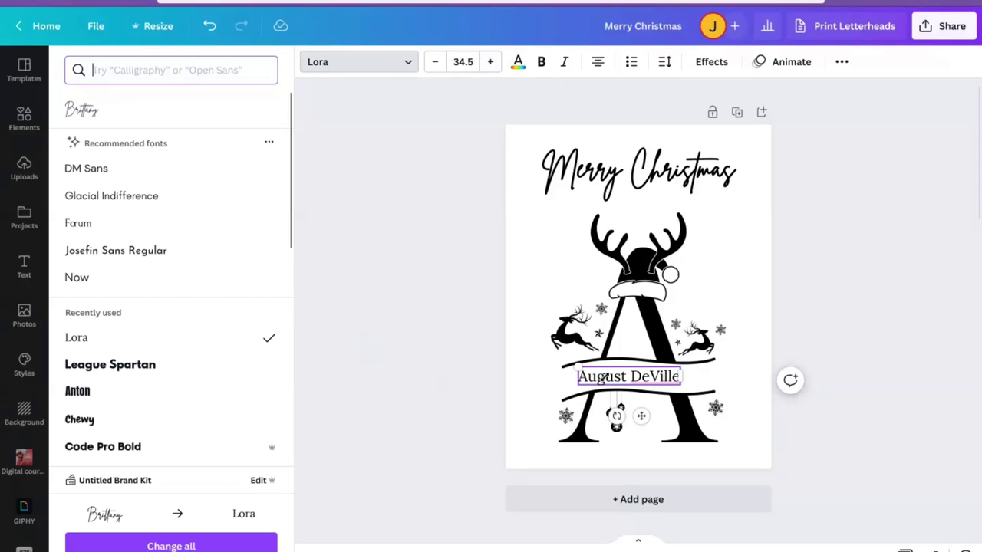
pyautogui.click(541, 67)
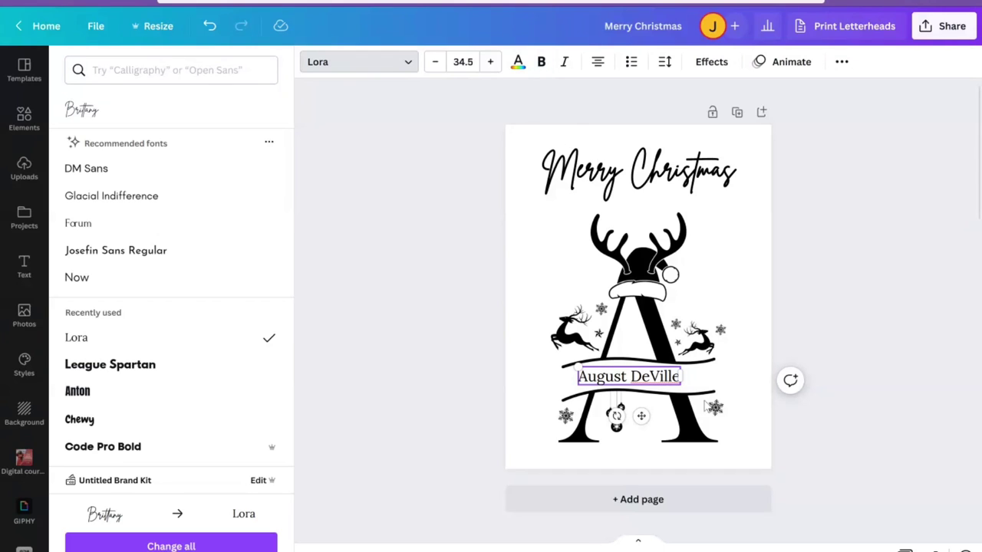
pyautogui.tripleClick(657, 377)
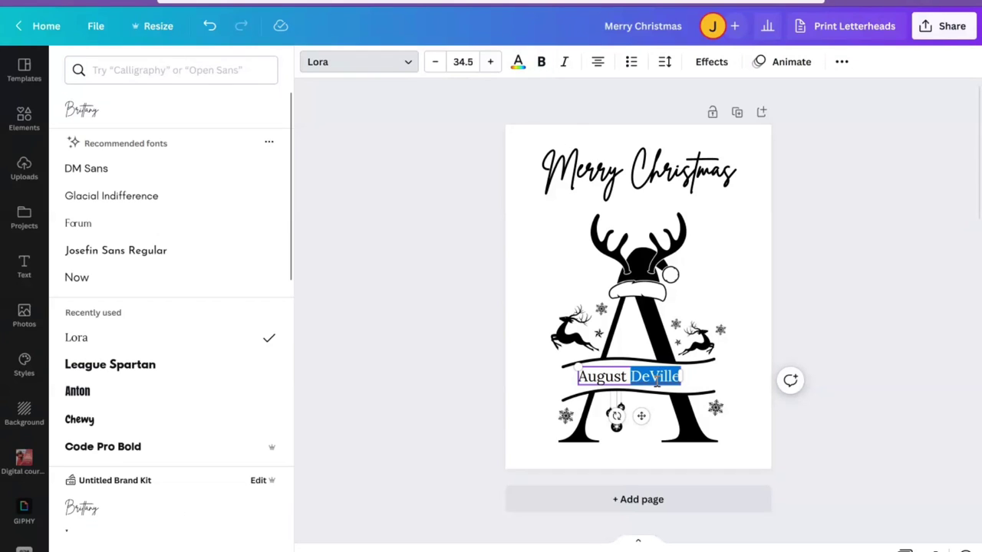
pyautogui.click(541, 61)
pyautogui.click(531, 286)
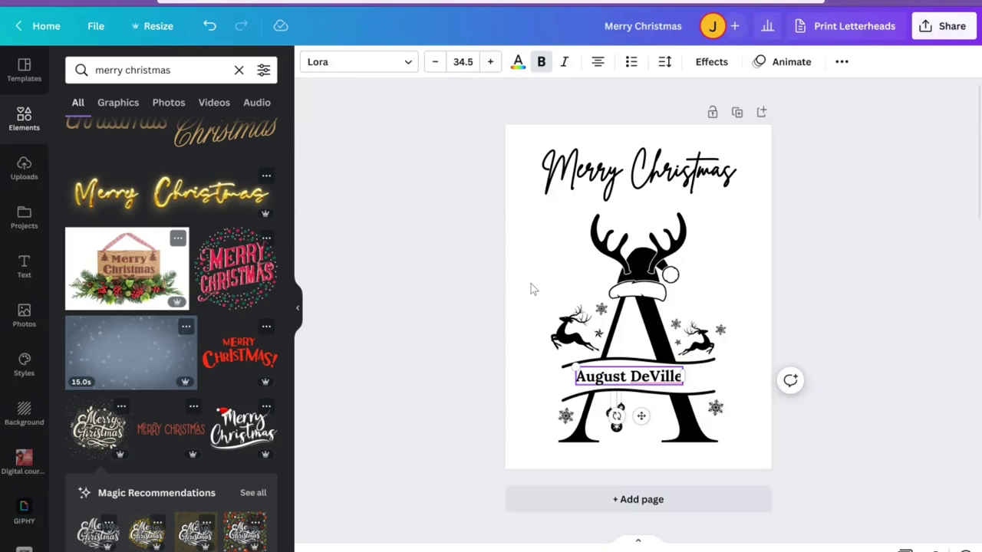
pyautogui.click(531, 285)
pyautogui.click(667, 383)
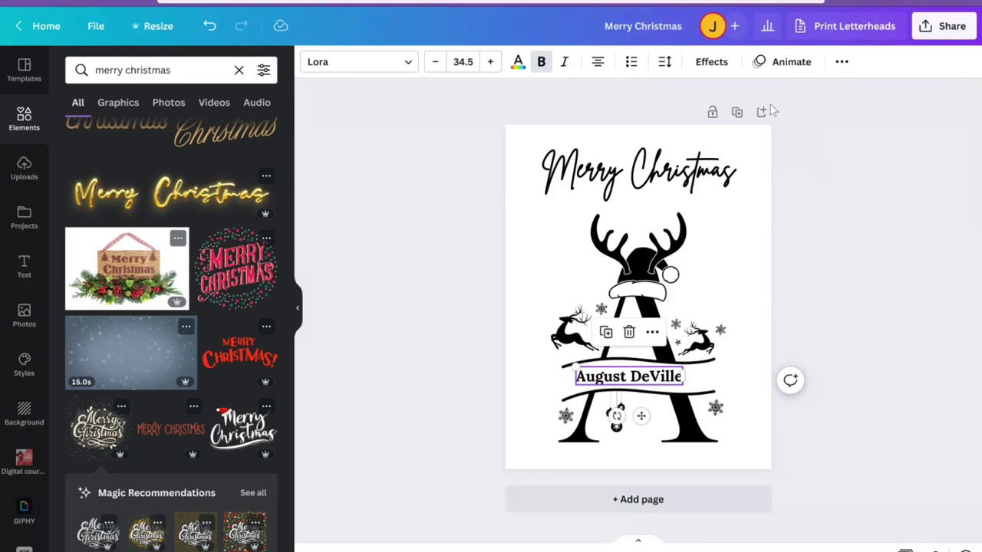
# - Apply the Curve text effect at a value of 25 to the name and center it in the monogram's banner
pyautogui.click(713, 61)
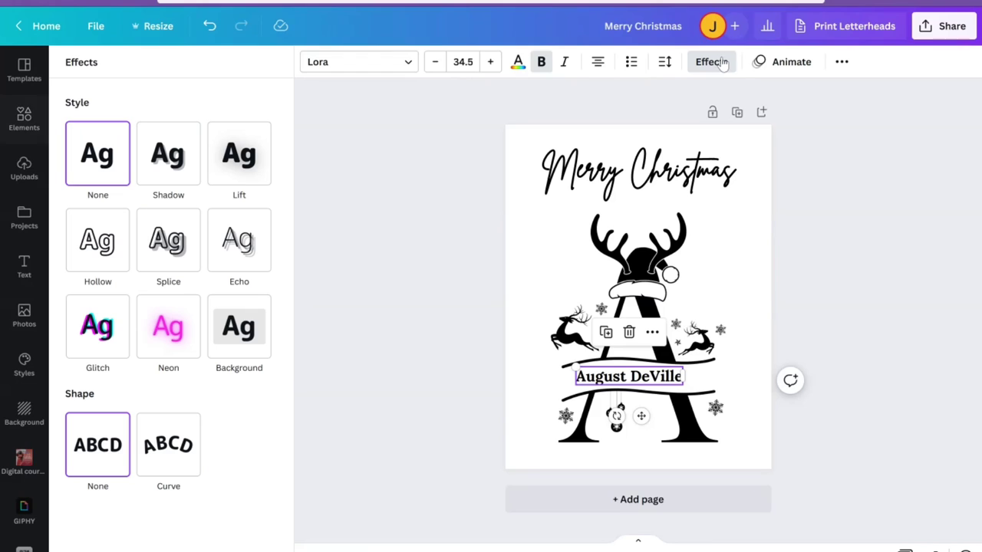
pyautogui.click(178, 446)
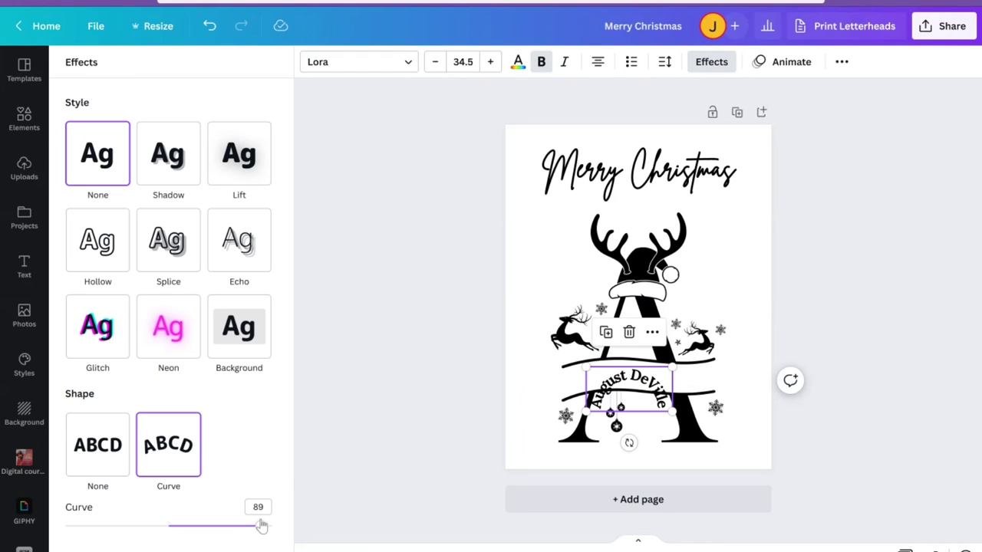
pyautogui.moveTo(260, 530); pyautogui.dragTo(208, 530)
pyautogui.moveTo(641, 435)
pyautogui.mouseDown()
pyautogui.moveTo(653, 418)
pyautogui.moveTo(648, 426)
pyautogui.mouseUp()
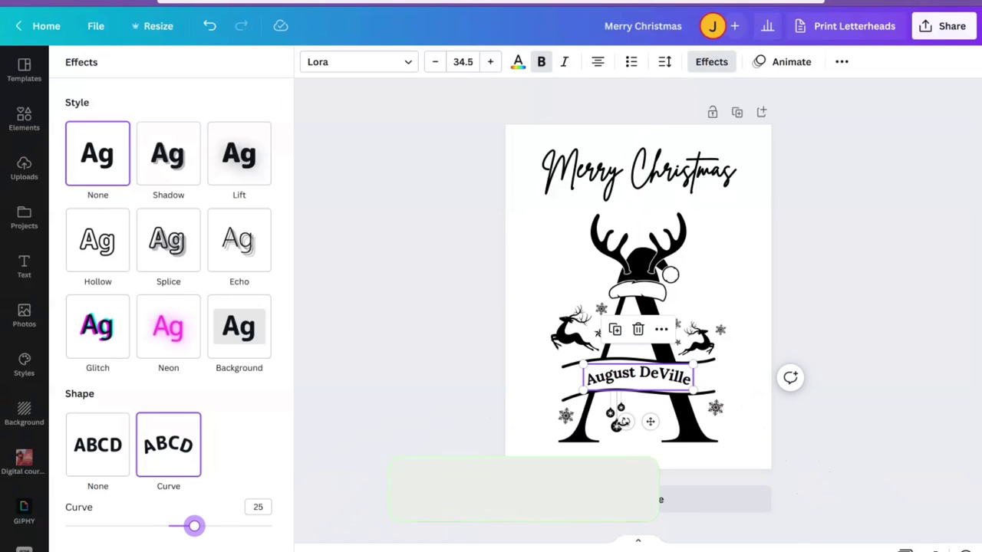
# - Tilt the curved name slightly clockwise, enlarge it to size 44, and recenter it across the banner
pyautogui.moveTo(789, 377); pyautogui.dragTo(791, 371)
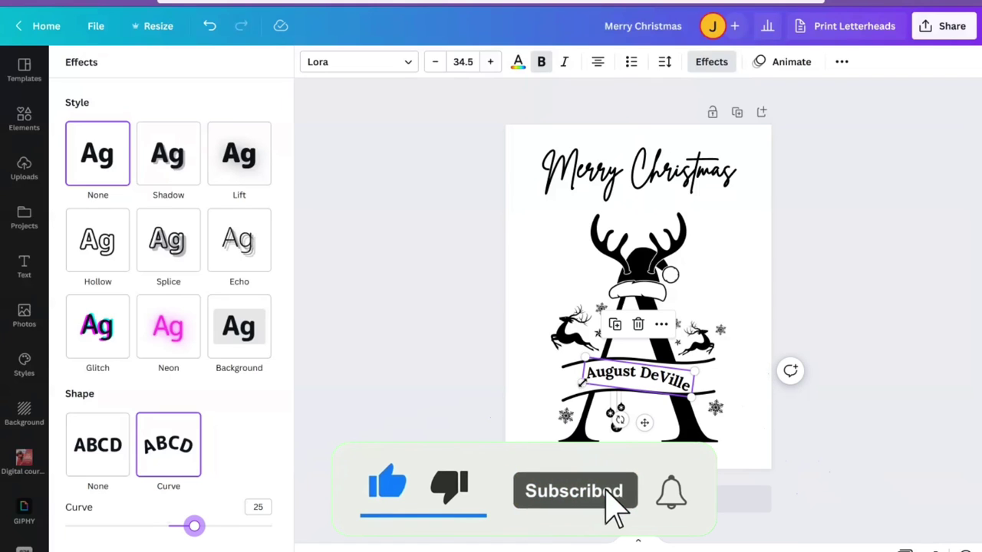
pyautogui.moveTo(586, 386); pyautogui.dragTo(556, 401)
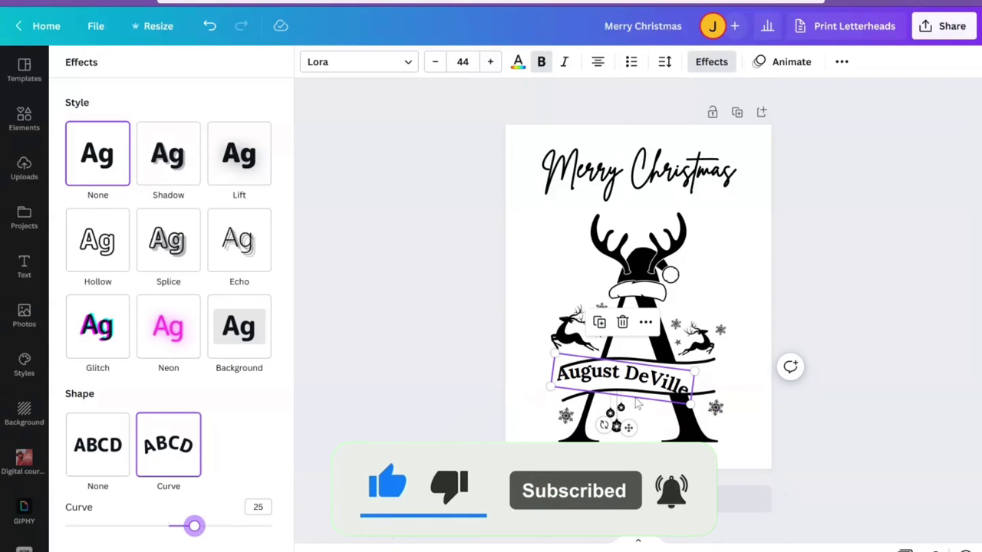
pyautogui.moveTo(642, 436); pyautogui.dragTo(645, 433)
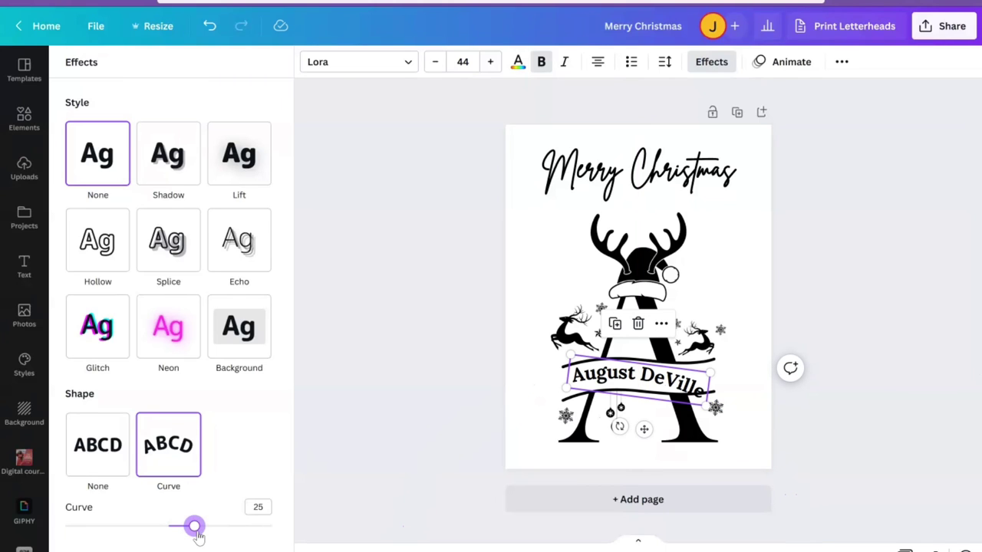
# - Set the name text's curve to 10 so it follows the banner, and deselect it
pyautogui.moveTo(196, 533)
pyautogui.mouseDown()
pyautogui.moveTo(213, 529)
pyautogui.moveTo(162, 542)
pyautogui.moveTo(180, 543)
pyautogui.mouseUp()
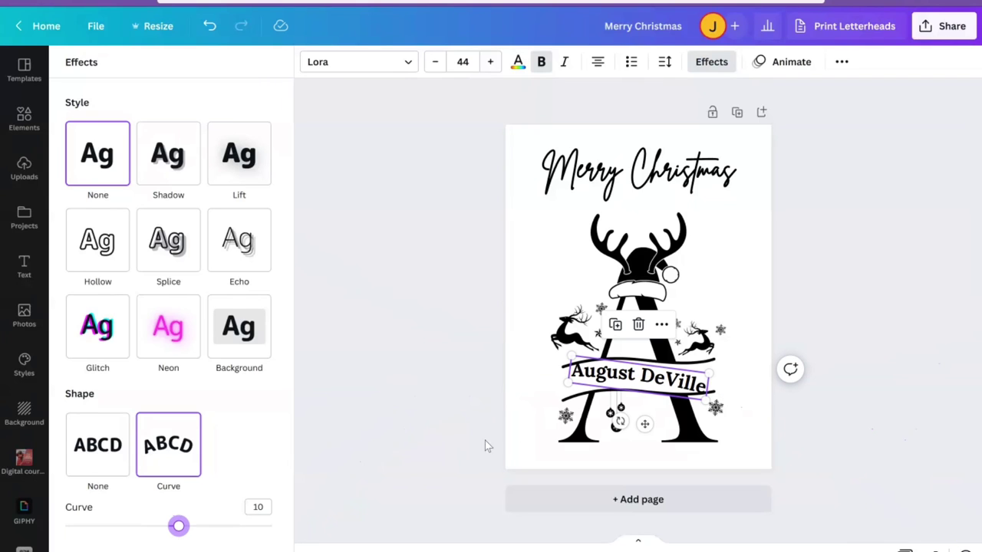
pyautogui.moveTo(619, 421); pyautogui.dragTo(651, 458)
pyautogui.click(829, 331)
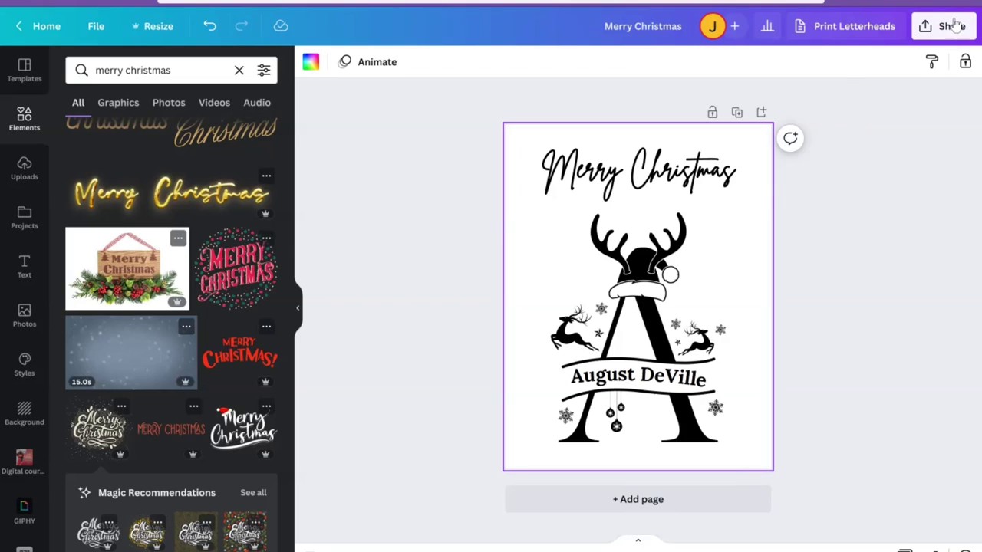
# - Download the design as a PNG at size 1 with a transparent background
pyautogui.click(955, 25)
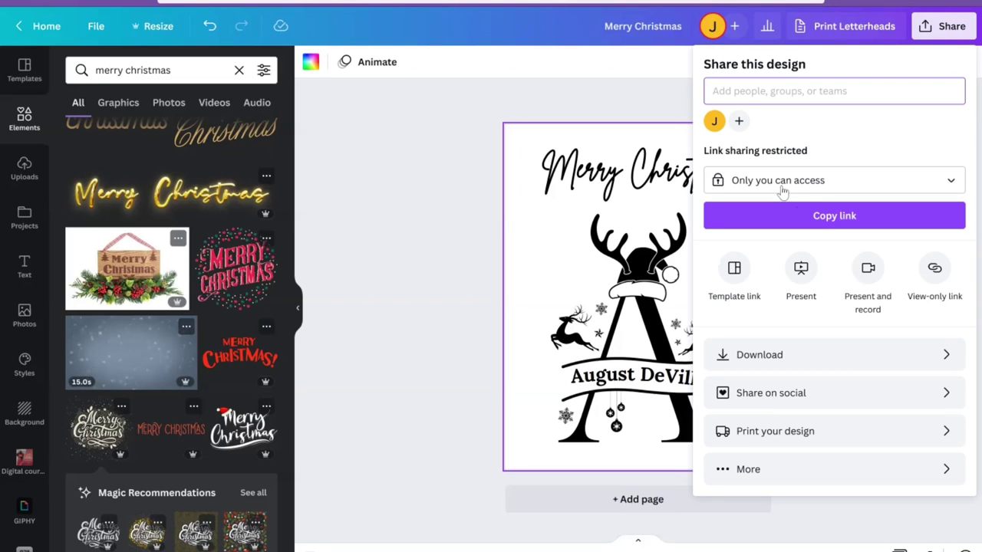
pyautogui.click(866, 366)
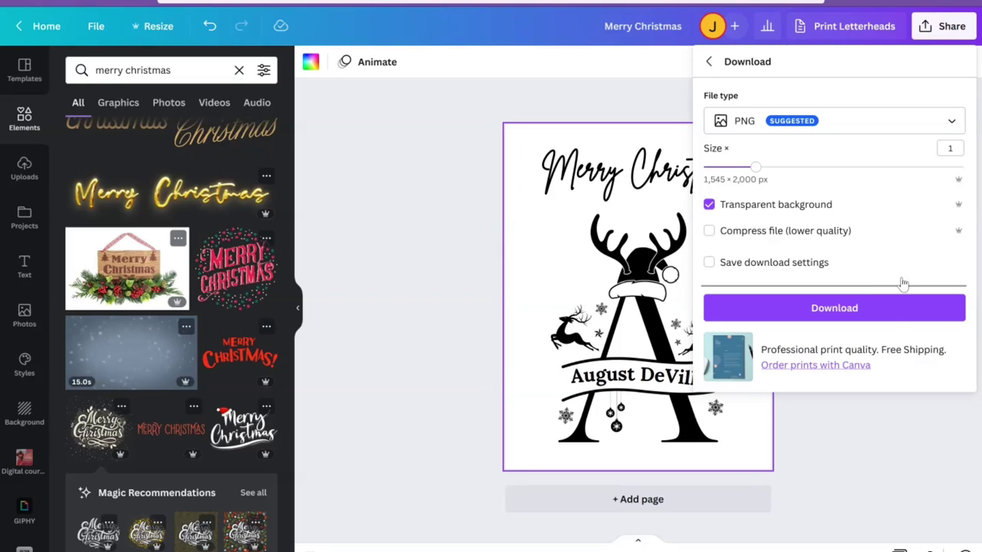
pyautogui.click(892, 314)
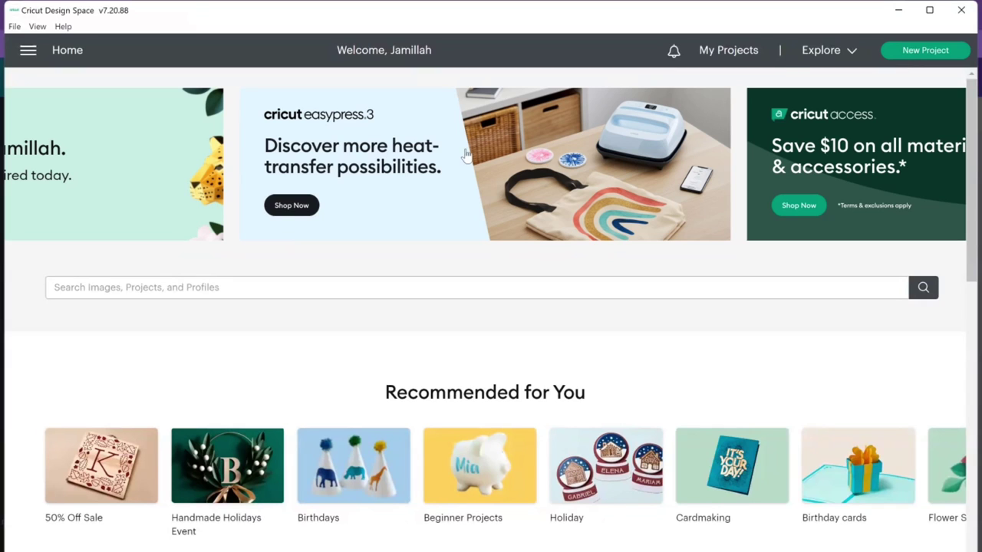
# - Switch to Cricut Design Space, create a new project, and begin an image upload
pyautogui.click(926, 49)
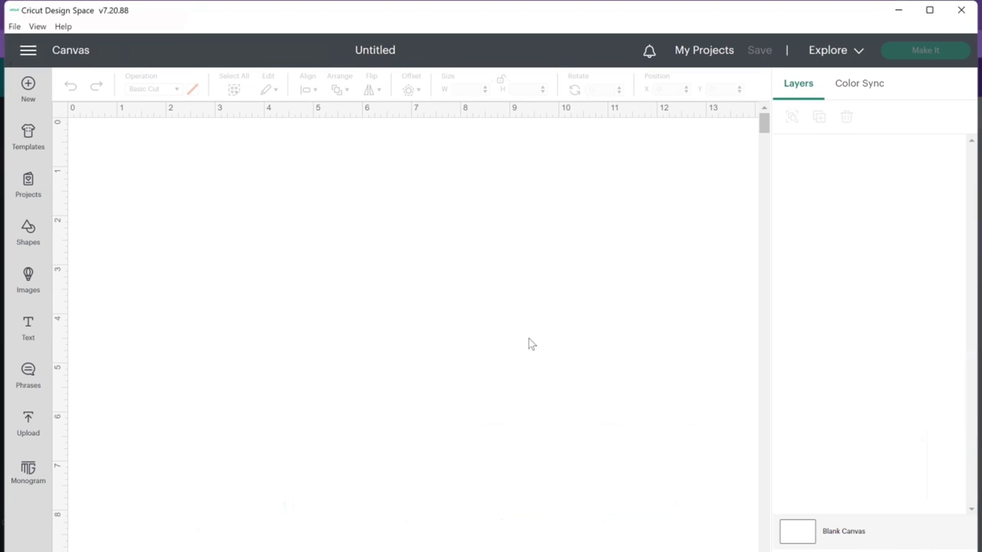
pyautogui.click(29, 426)
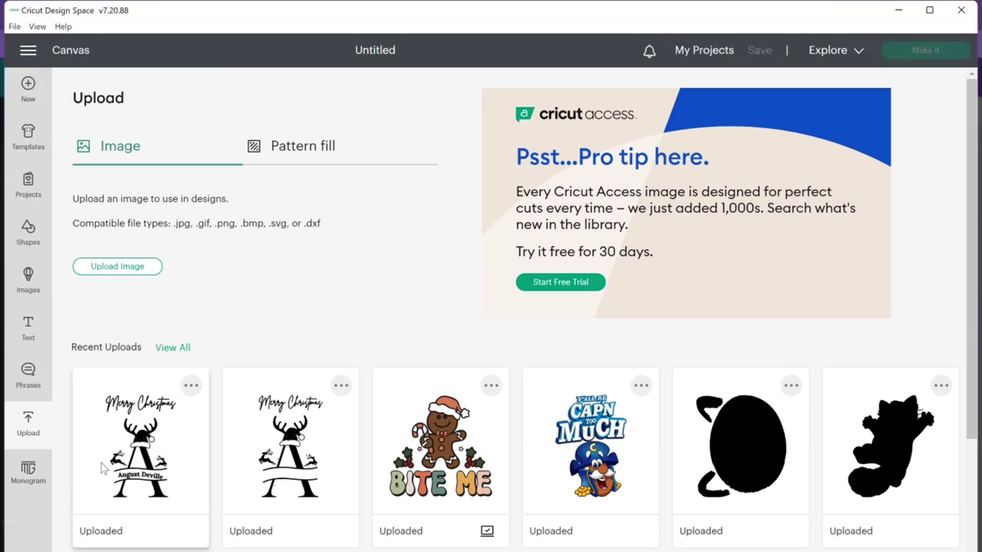
pyautogui.click(140, 269)
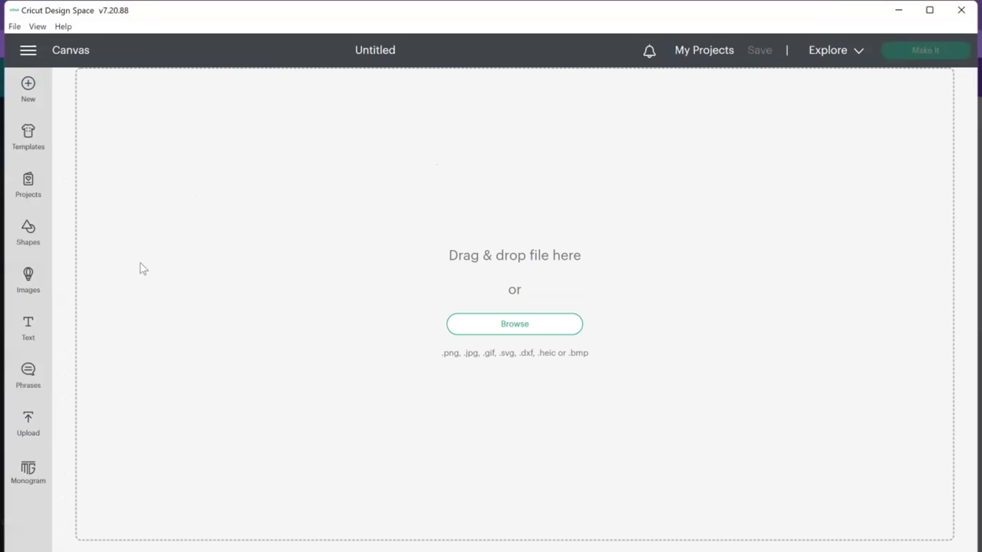
# - Load the Merry Christmas(3) PNG from the Downloads folder and set its image type to Complex
pyautogui.click(488, 326)
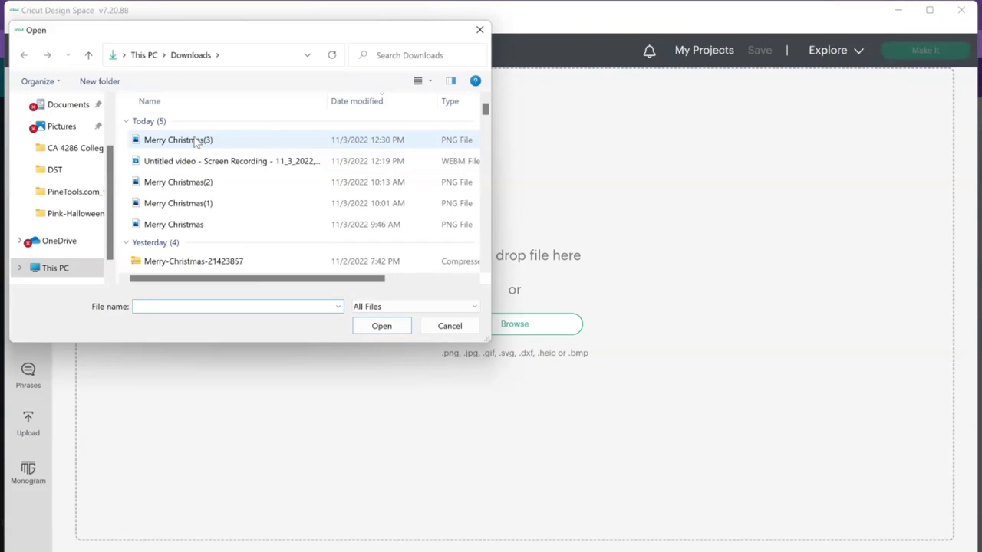
pyautogui.click(196, 142)
pyautogui.click(395, 329)
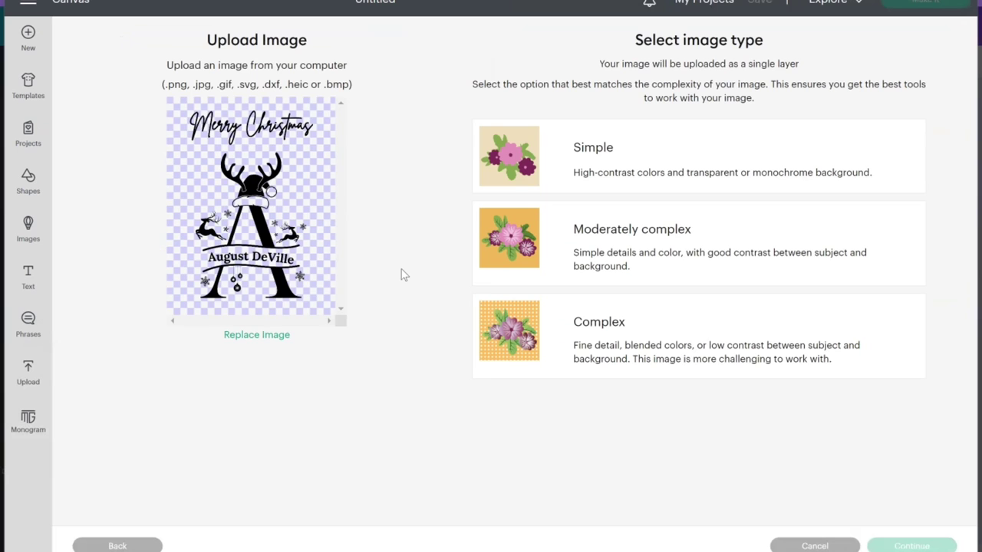
pyautogui.click(618, 347)
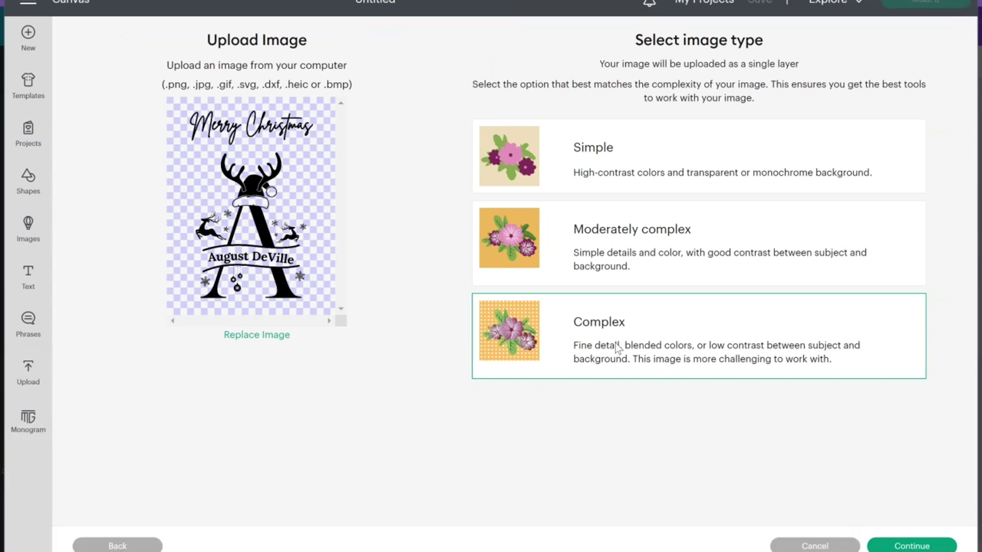
pyautogui.click(911, 547)
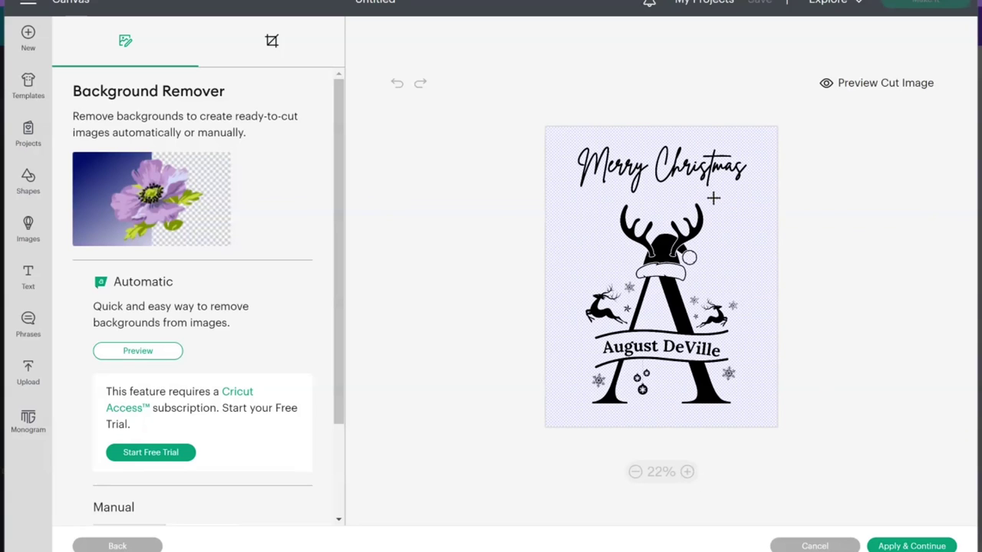
# - Erase the small snowflakes, stars, and hanging ornaments around the monogram with a size 30 eraser, and apply the cleanup
pyautogui.click(688, 472)
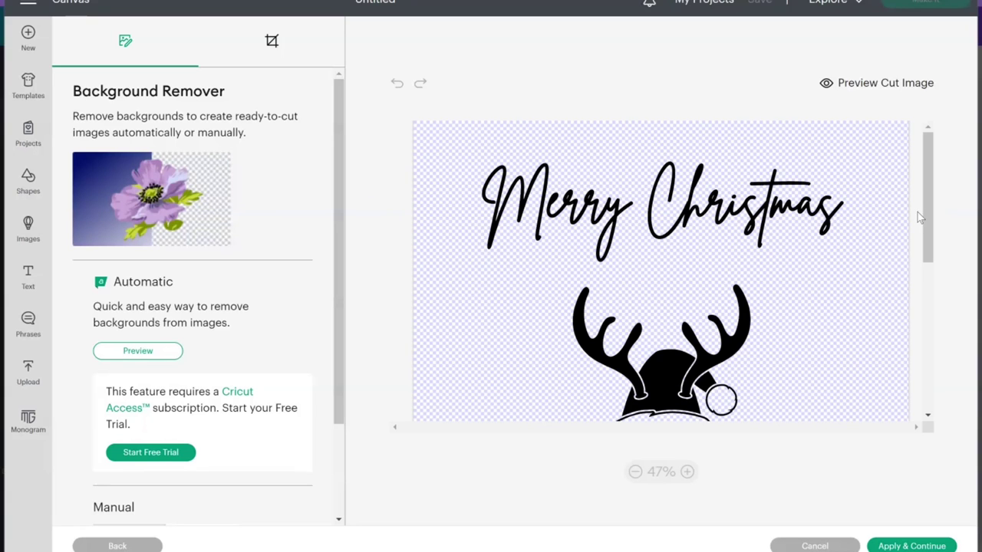
pyautogui.moveTo(929, 192); pyautogui.dragTo(952, 333)
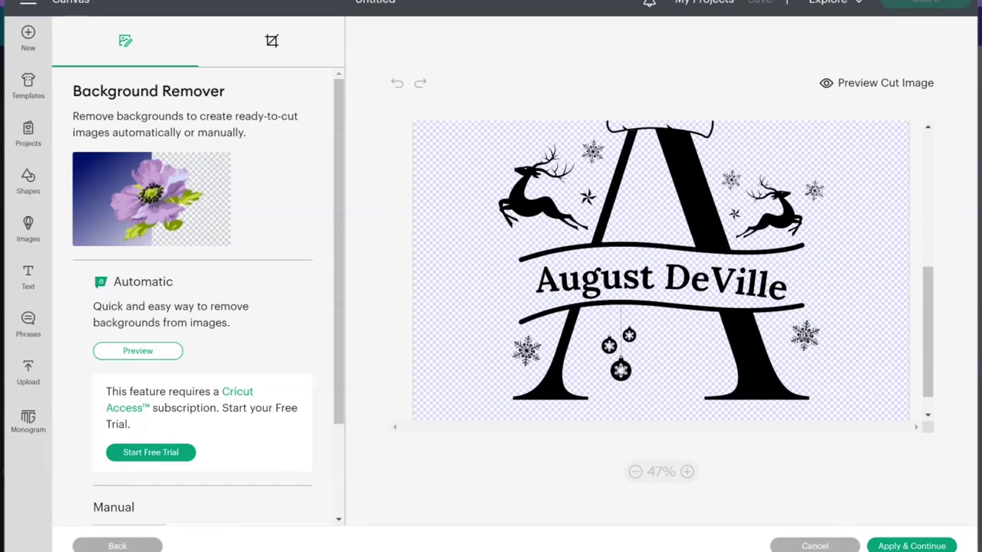
pyautogui.scroll(-3, 334, 246)
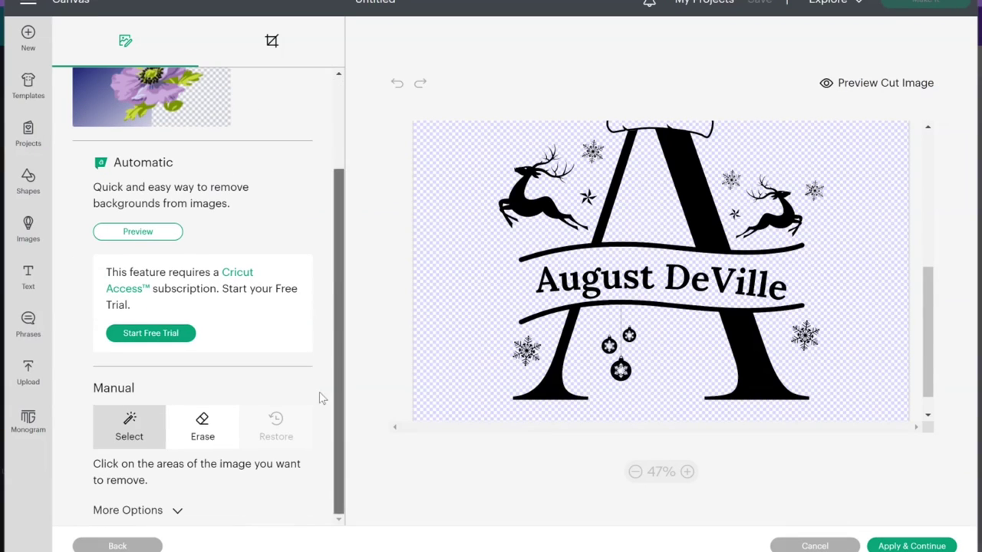
pyautogui.click(205, 430)
pyautogui.moveTo(332, 442)
pyautogui.mouseDown()
pyautogui.moveTo(336, 461)
pyautogui.moveTo(165, 528)
pyautogui.moveTo(158, 521)
pyautogui.mouseUp()
pyautogui.click(161, 507)
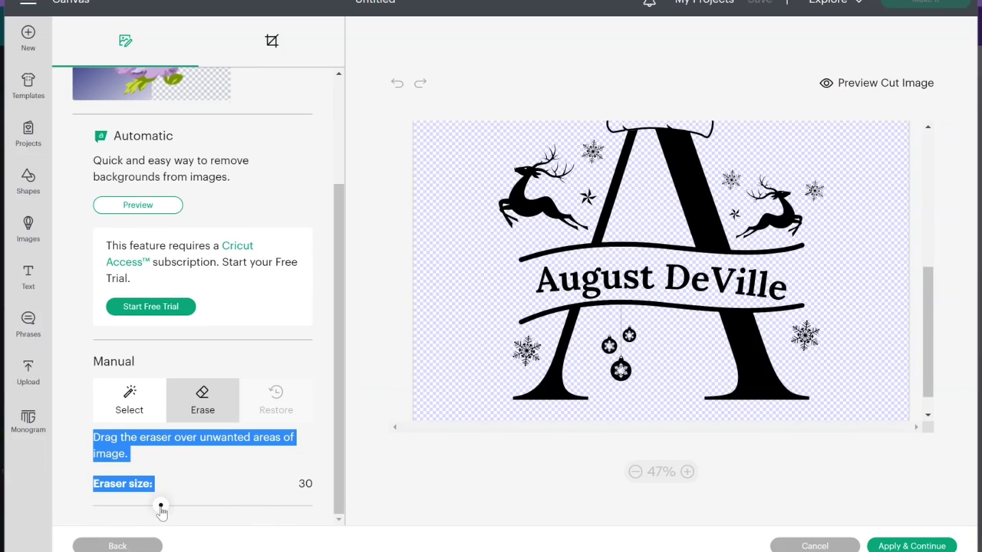
pyautogui.moveTo(527, 355)
pyautogui.mouseDown()
pyautogui.moveTo(519, 349)
pyautogui.moveTo(534, 350)
pyautogui.mouseUp()
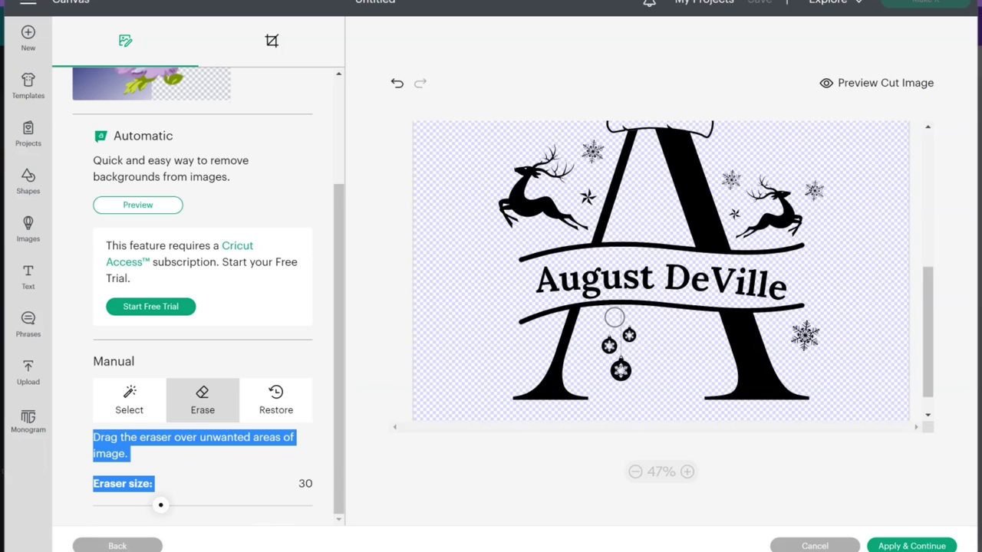
pyautogui.moveTo(617, 317)
pyautogui.mouseDown()
pyautogui.moveTo(612, 342)
pyautogui.moveTo(629, 339)
pyautogui.moveTo(622, 376)
pyautogui.moveTo(596, 346)
pyautogui.moveTo(620, 332)
pyautogui.mouseUp()
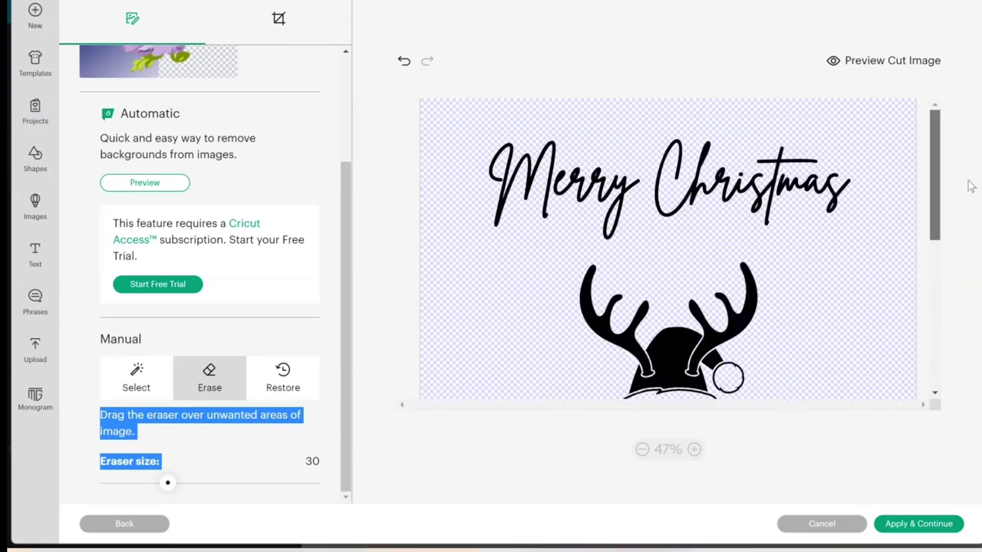
pyautogui.scroll(-10, 971, 187)
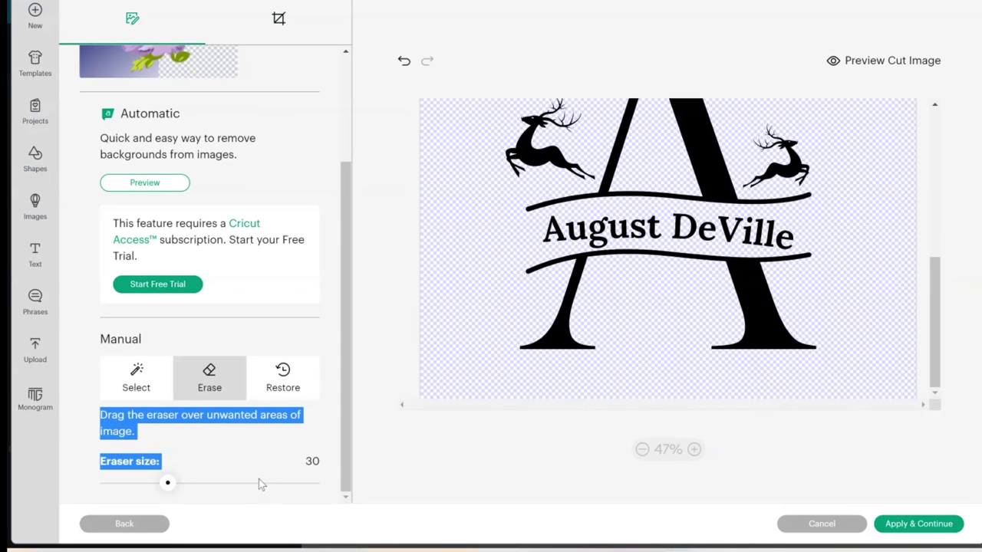
pyautogui.click(940, 529)
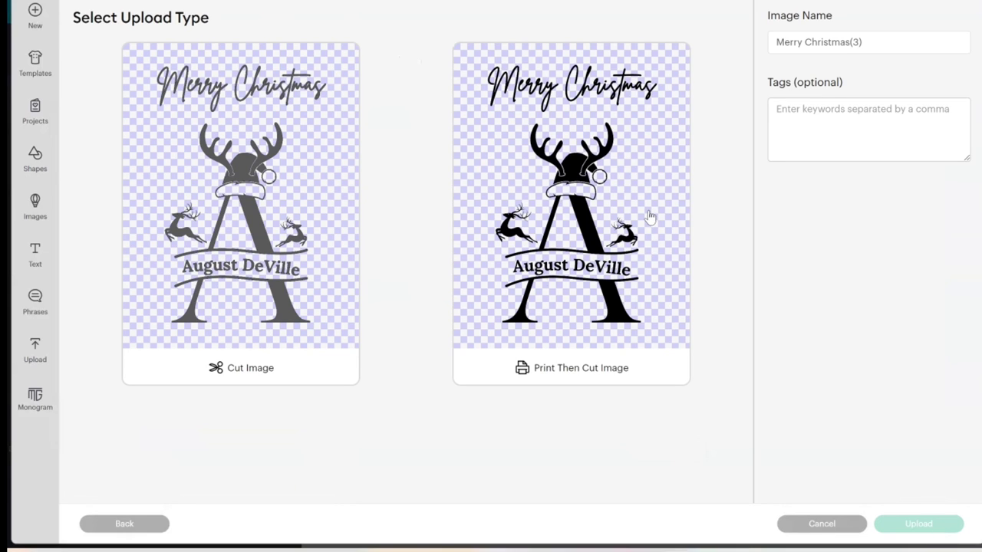
# - Upload the cleaned design as a Cut Image and add it to the canvas
pyautogui.click(234, 210)
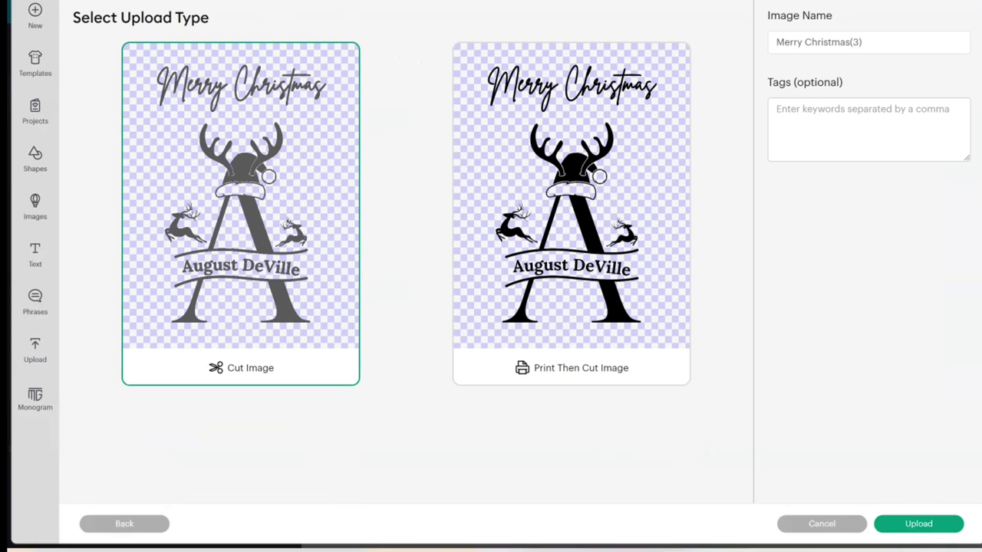
pyautogui.click(910, 524)
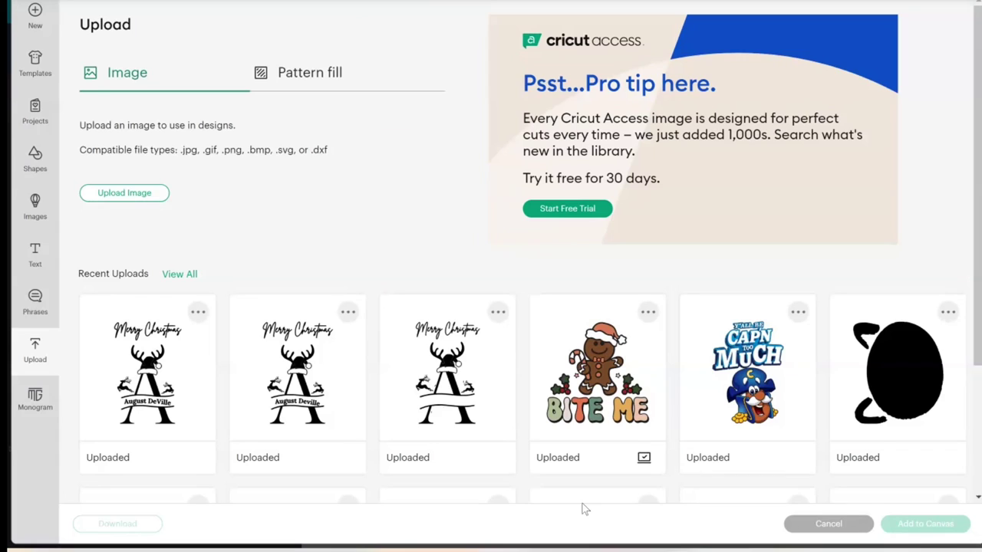
pyautogui.click(150, 389)
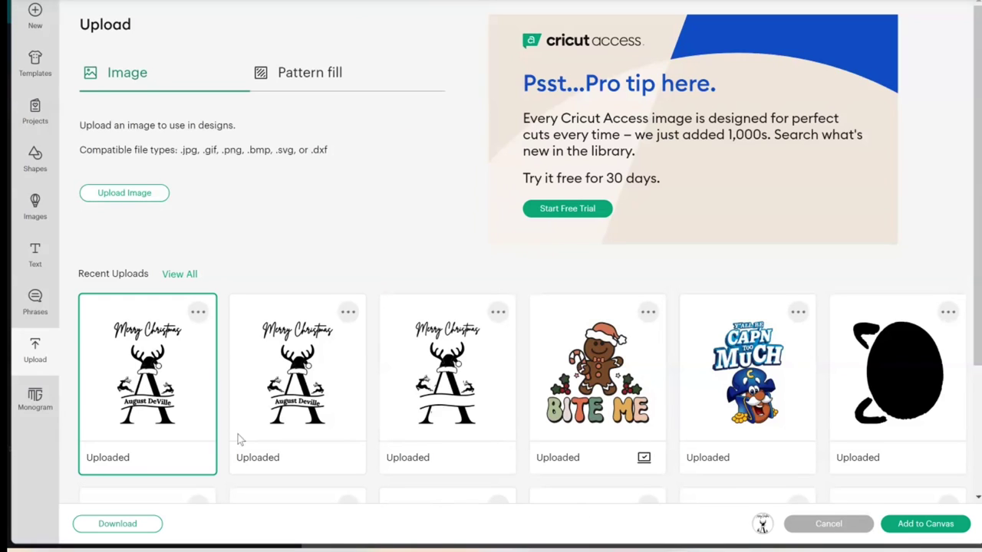
pyautogui.click(894, 524)
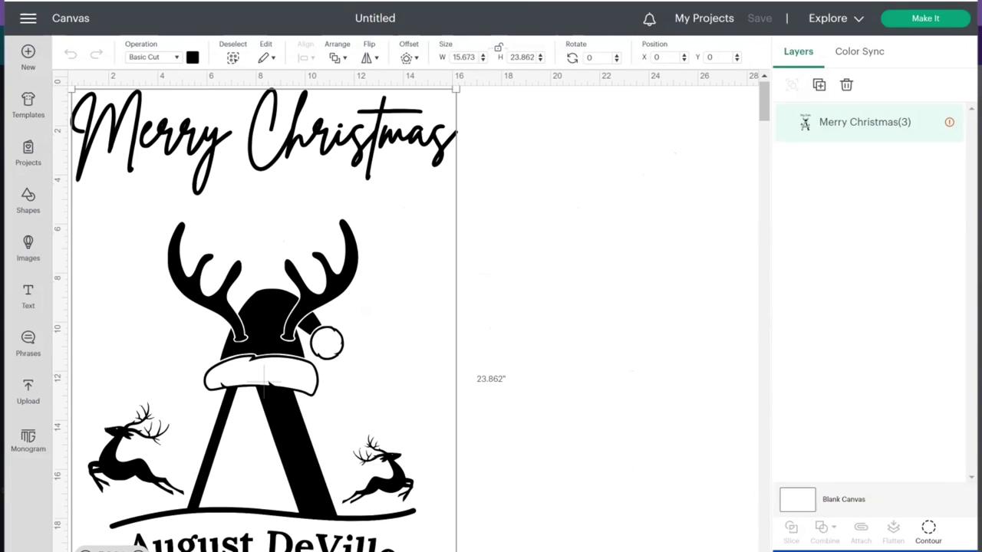
# - Lock the design's proportions and set its width to 11.5 inches
pyautogui.click(499, 50)
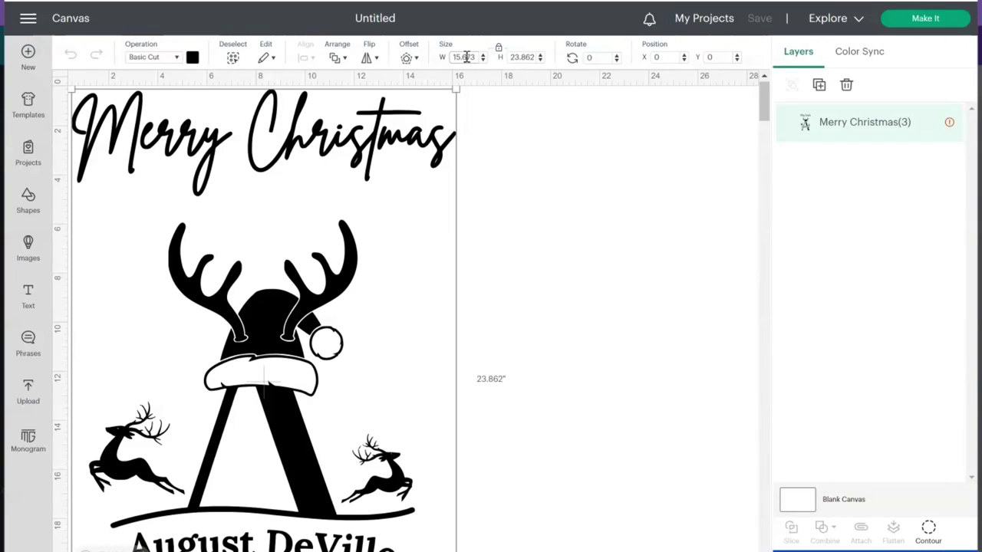
pyautogui.click(464, 56)
pyautogui.write('11.5')
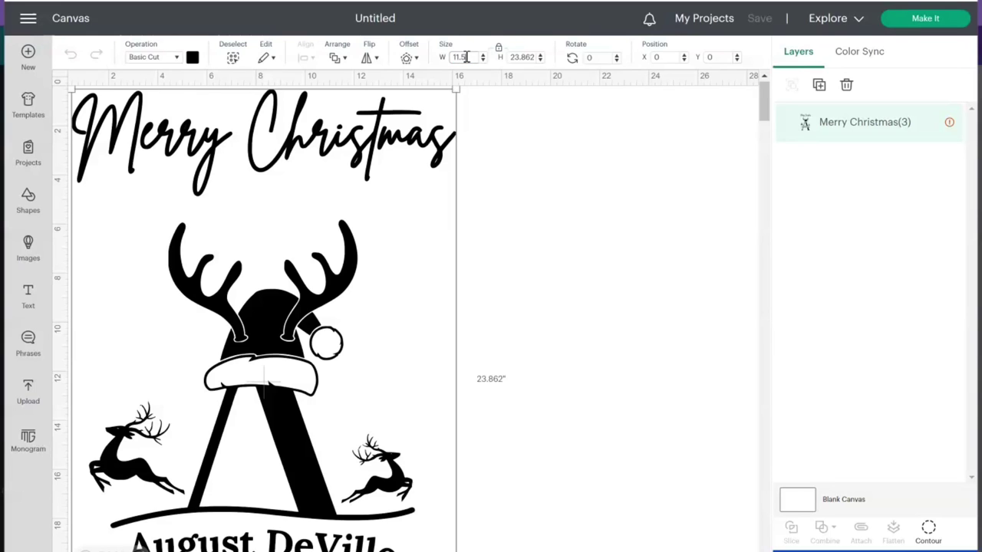
pyautogui.press('Tab')
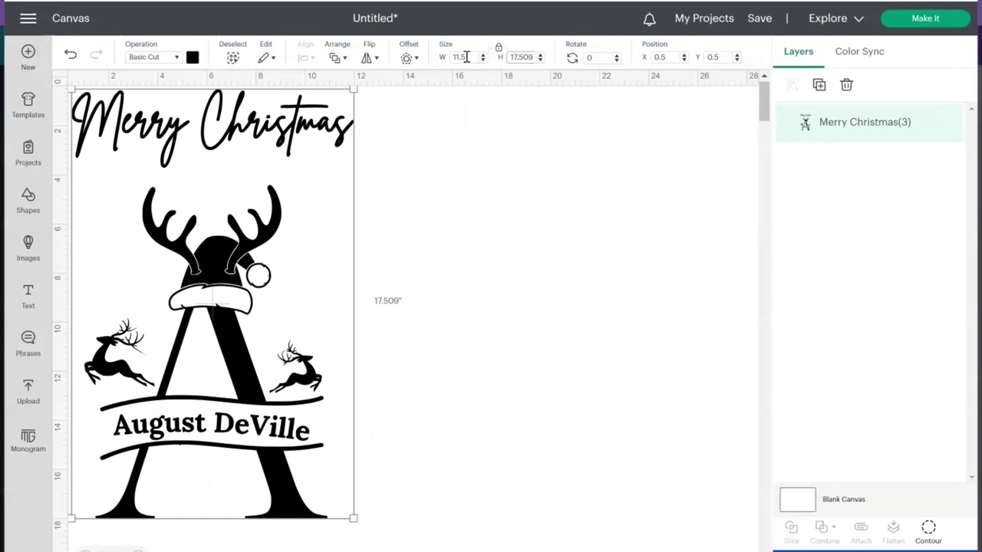
# - Move the design to the middle of the visible canvas and deselect it
pyautogui.moveTo(179, 253); pyautogui.dragTo(394, 275)
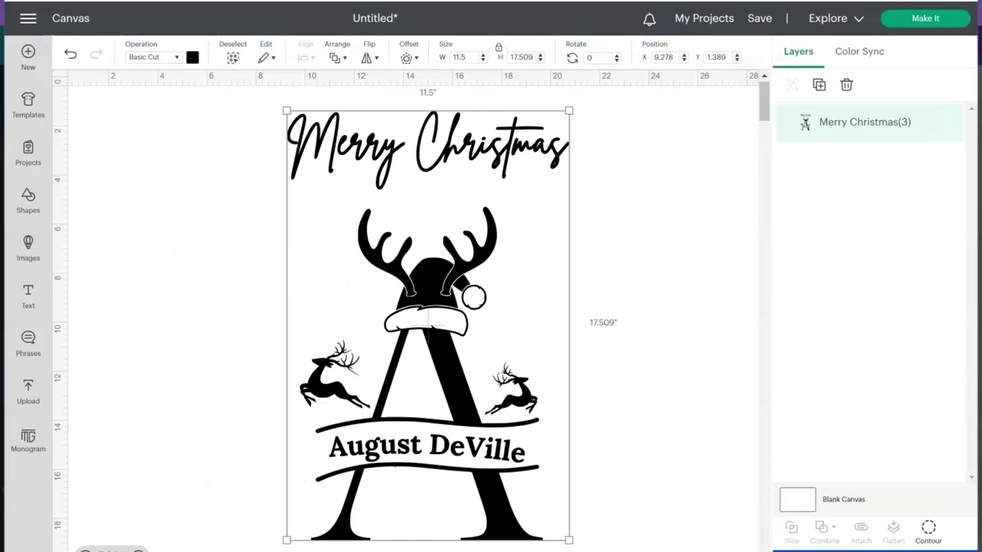
pyautogui.hotkey('ctrl', '-')
pyautogui.moveTo(242, 198); pyautogui.dragTo(431, 299)
pyautogui.click(625, 314)
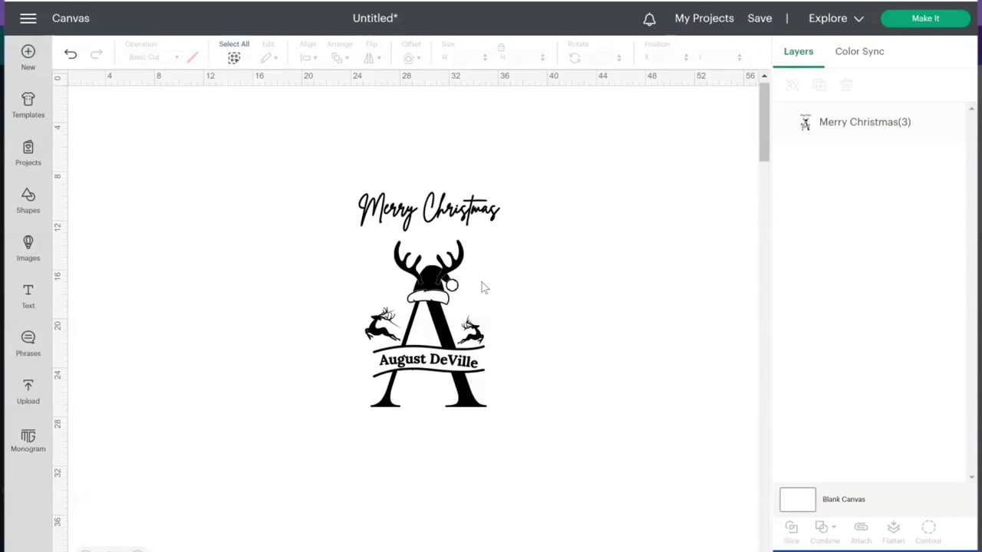
# - Move the monogram design up and toward the canvas center, recolor it dark red, and deselect it
pyautogui.moveTo(462, 303); pyautogui.dragTo(400, 266)
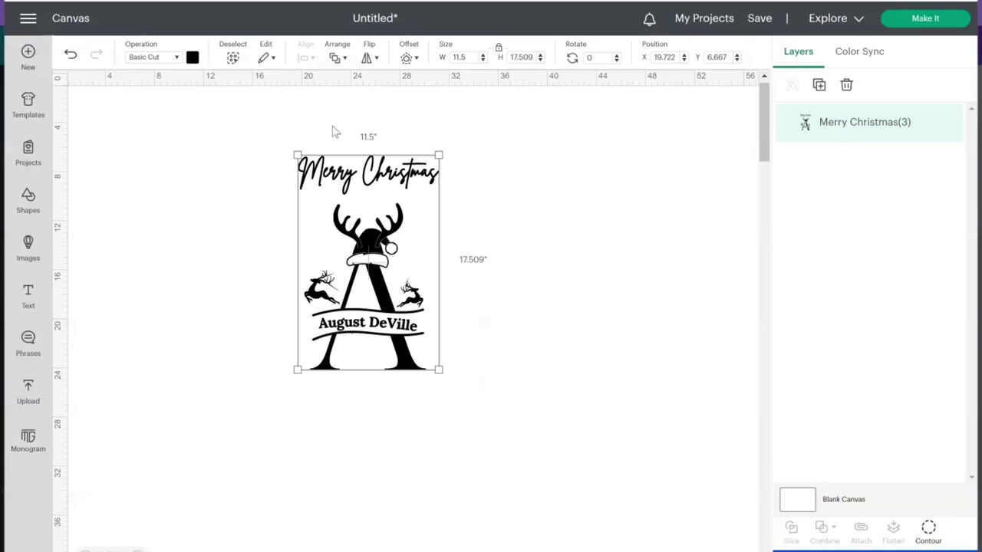
pyautogui.click(192, 59)
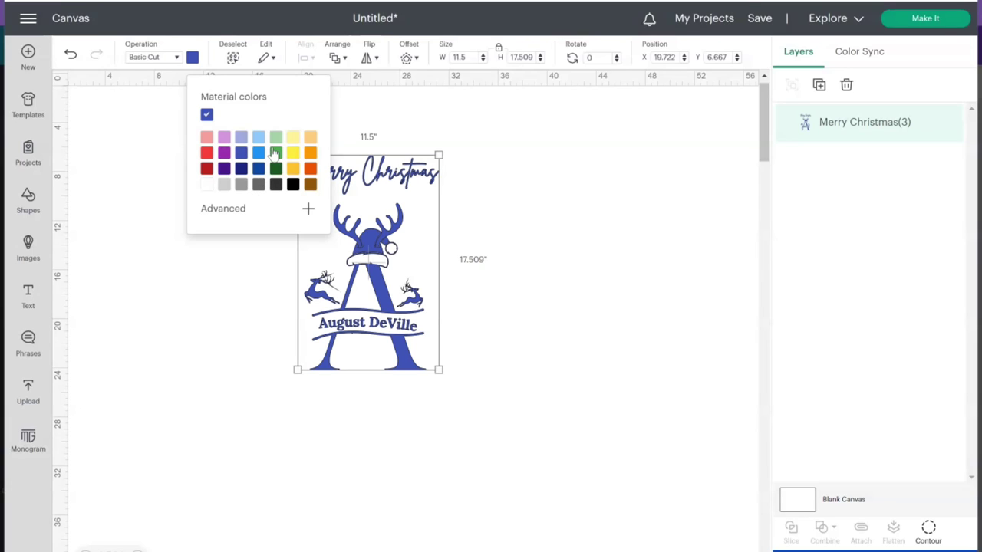
pyautogui.click(207, 170)
pyautogui.click(509, 238)
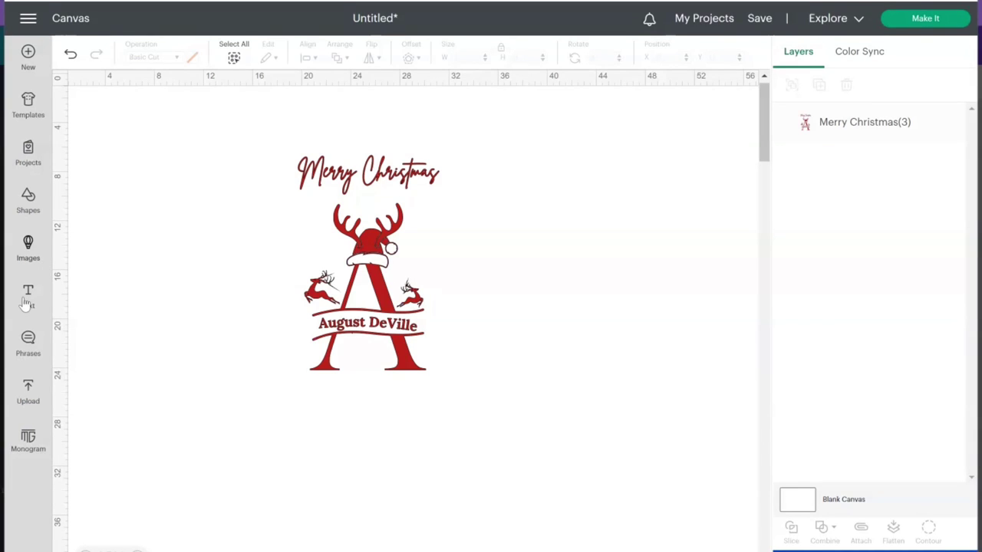
# - Add a rounded rectangle about 13.6 by 9 inches and place it over the Merry Christmas lettering
pyautogui.click(28, 201)
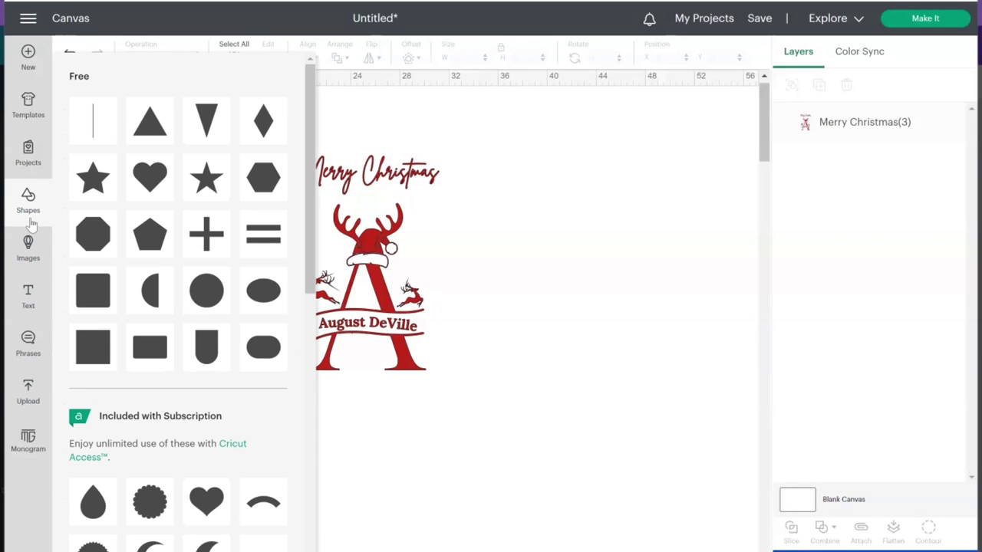
pyautogui.click(159, 354)
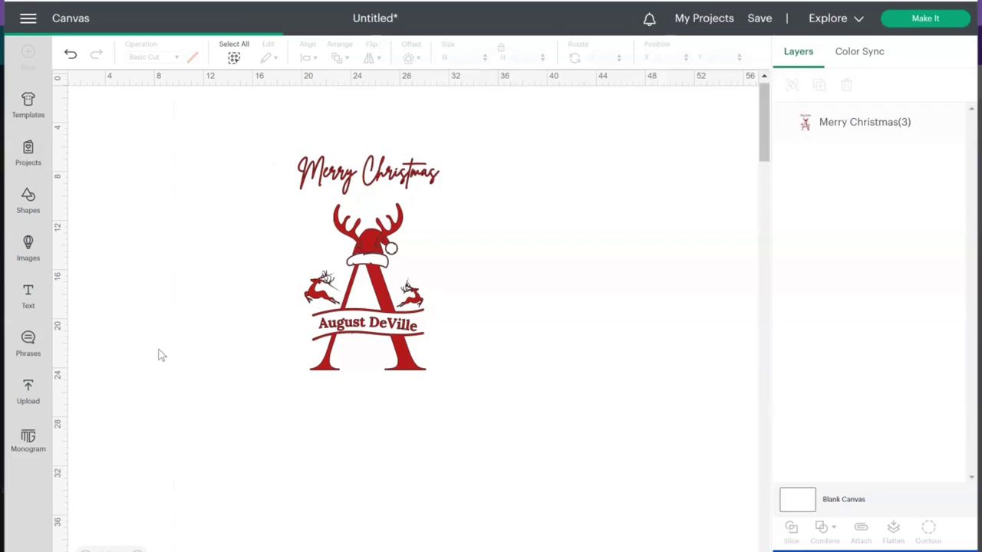
pyautogui.moveTo(107, 117); pyautogui.dragTo(460, 217)
pyautogui.moveTo(405, 202); pyautogui.dragTo(396, 175)
# - Slice the Merry Christmas lettering from the monogram design with the rectangle
pyautogui.click(515, 191)
pyautogui.moveTo(534, 131); pyautogui.dragTo(287, 427)
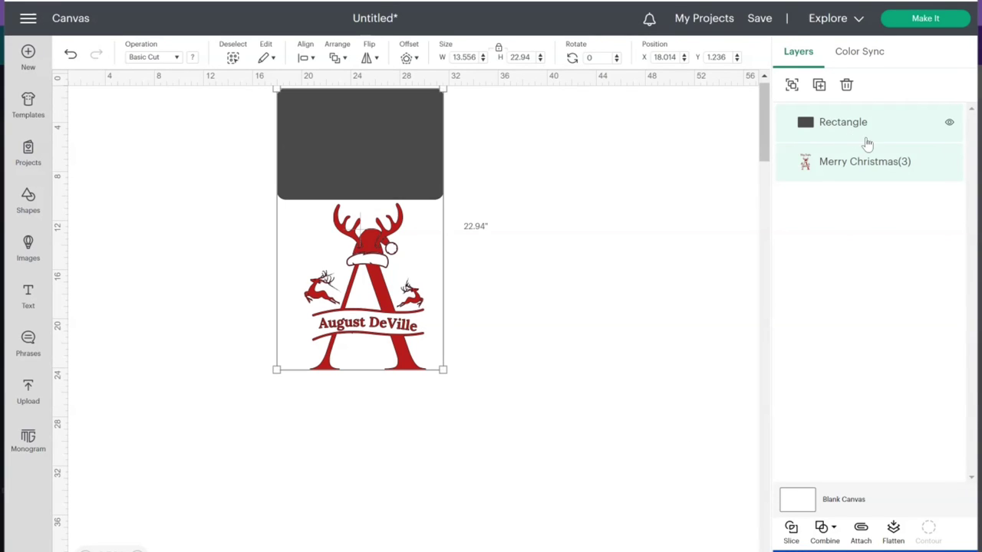
pyautogui.click(800, 538)
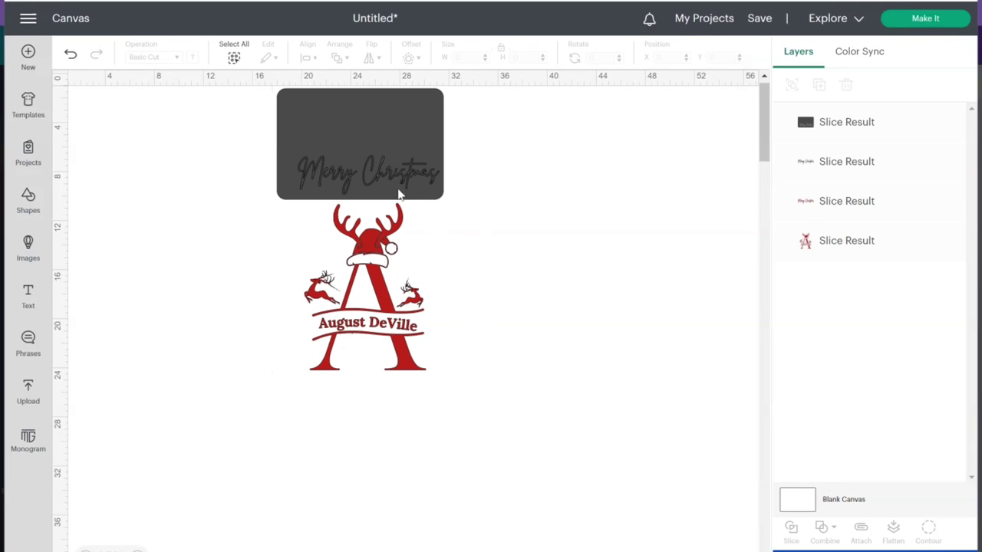
# - Delete the sliced rectangle and the dark Merry Christmas cutout, keeping the red lettering
pyautogui.moveTo(441, 146); pyautogui.dragTo(705, 202)
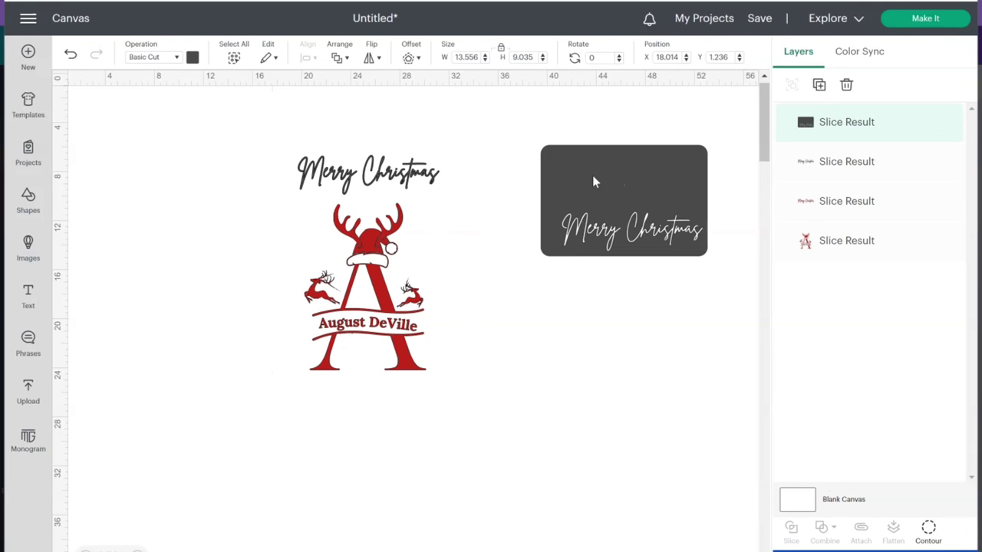
pyautogui.click(847, 86)
pyautogui.moveTo(438, 176); pyautogui.dragTo(637, 185)
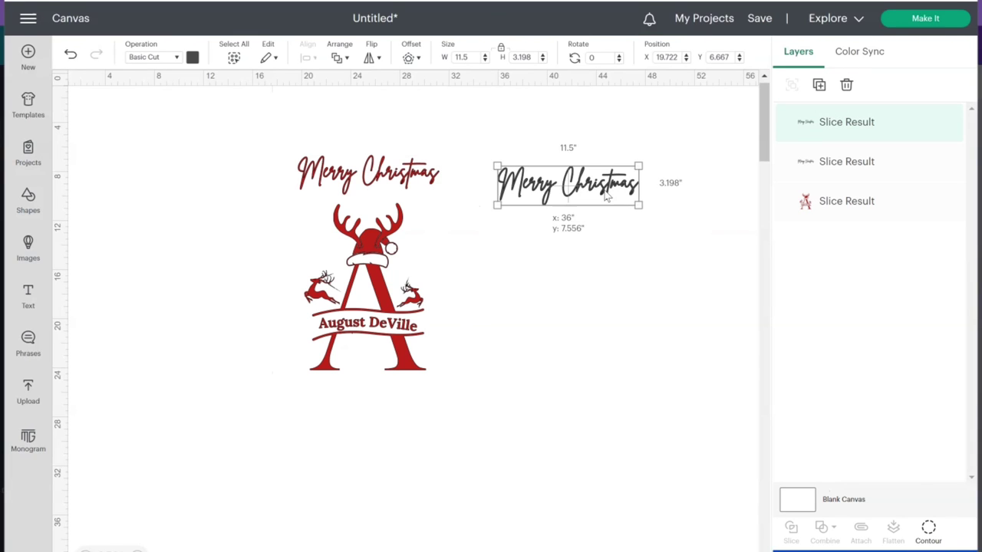
pyautogui.click(847, 86)
# - Move the monogram lower on the canvas and place the separated Merry Christmas lettering above it
pyautogui.moveTo(330, 176); pyautogui.dragTo(510, 221)
pyautogui.moveTo(362, 280); pyautogui.dragTo(319, 330)
pyautogui.moveTo(533, 224); pyautogui.dragTo(356, 194)
# - Recolor the Merry Christmas lettering dark green and reposition the lettering and monogram closer together
pyautogui.click(192, 57)
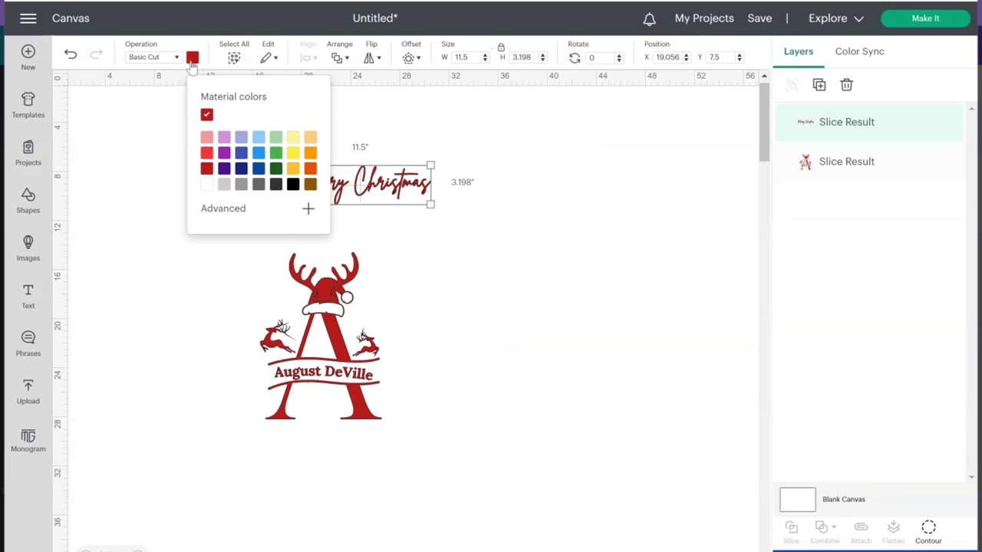
pyautogui.click(275, 169)
pyautogui.click(628, 155)
pyautogui.moveTo(398, 194); pyautogui.dragTo(360, 213)
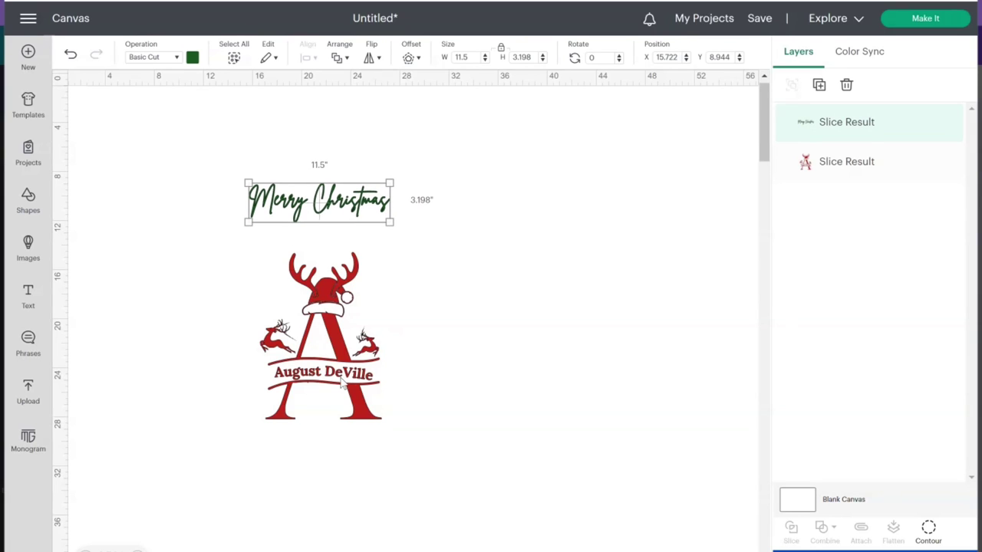
pyautogui.moveTo(343, 384); pyautogui.dragTo(329, 368)
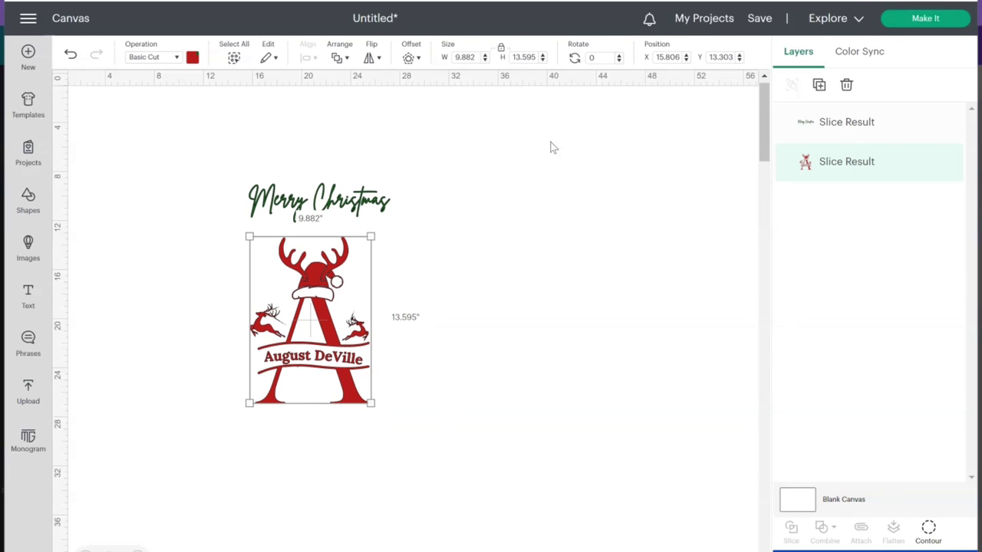
# - Duplicate the monogram beside the original and hide the copy's large letter A and banner contours
pyautogui.click(819, 85)
pyautogui.moveTo(170, 221); pyautogui.dragTo(487, 324)
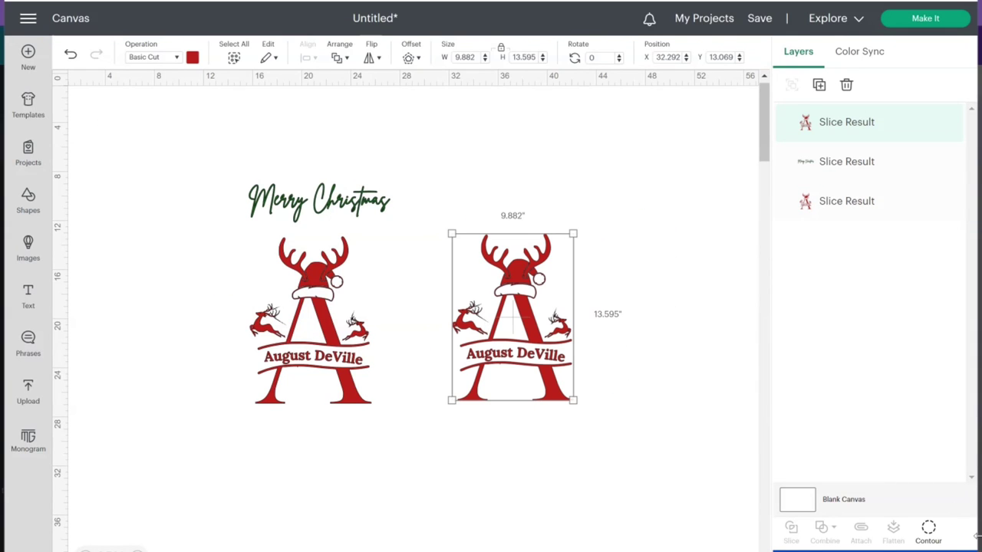
pyautogui.click(928, 530)
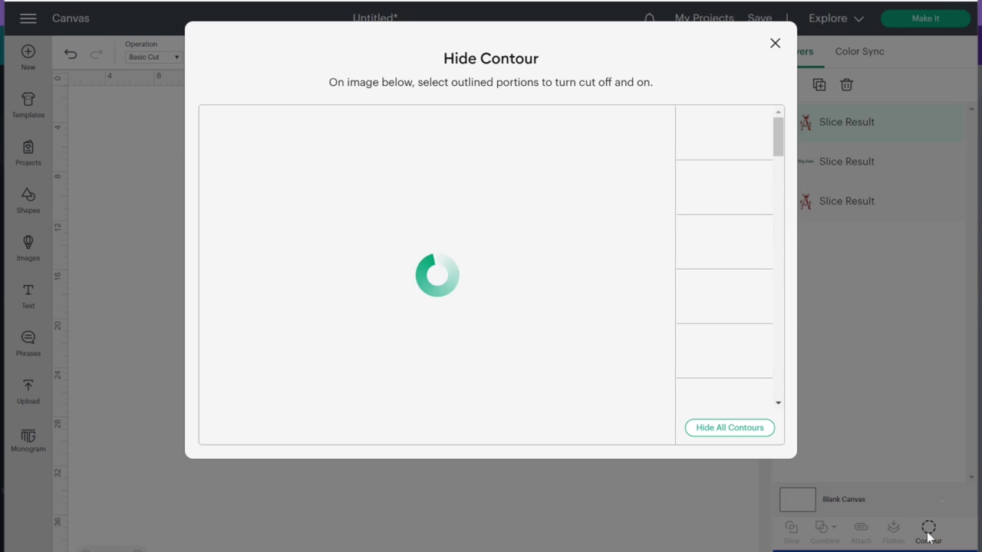
pyautogui.moveTo(774, 158); pyautogui.dragTo(775, 170)
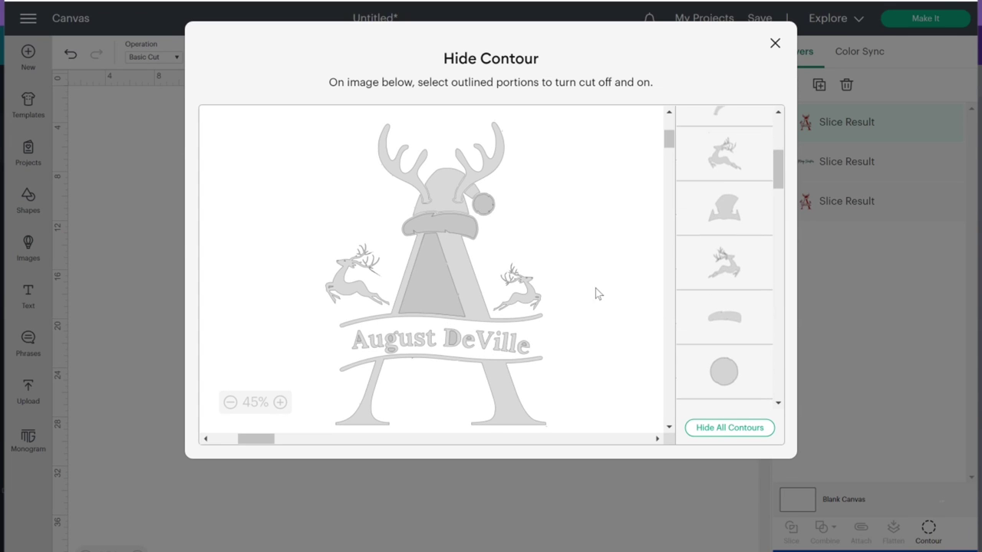
pyautogui.click(366, 393)
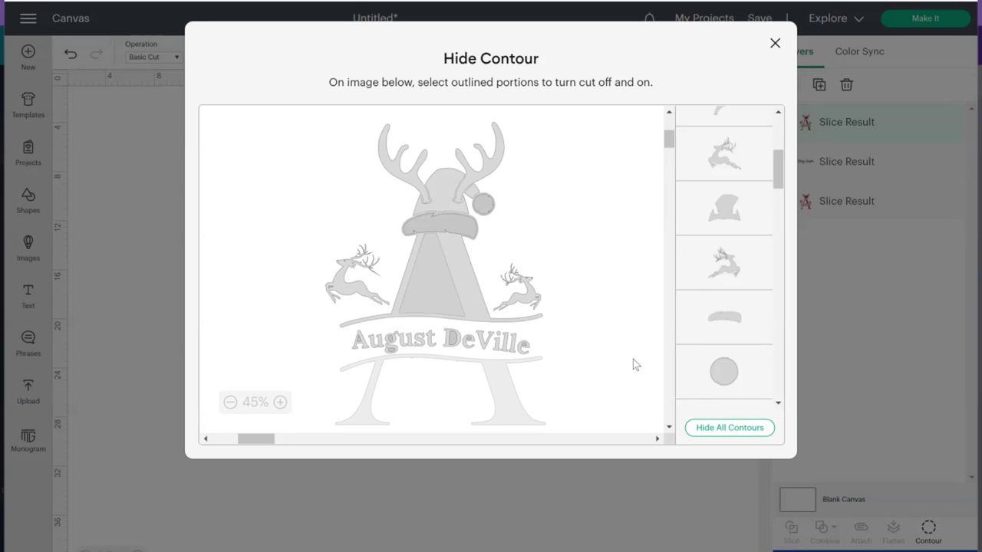
pyautogui.click(774, 43)
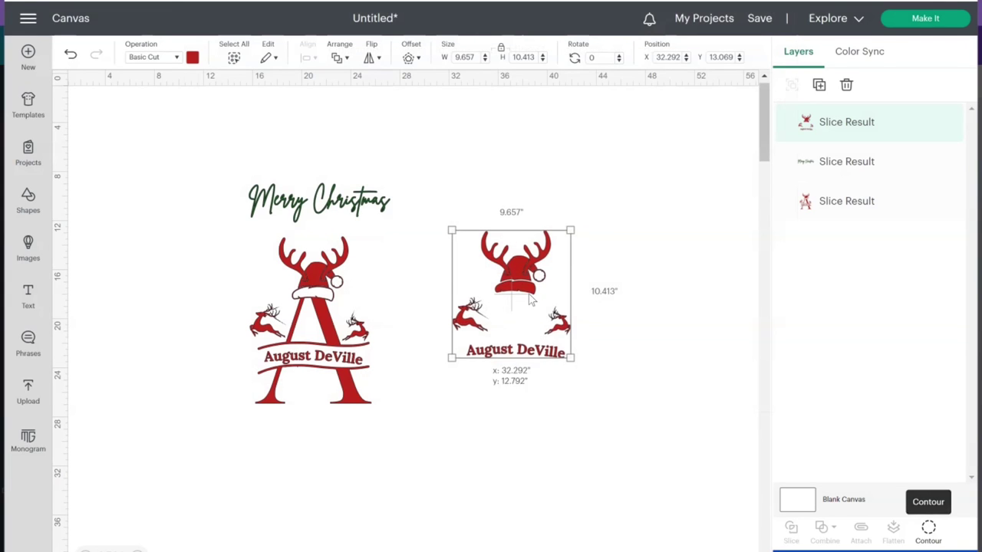
pyautogui.moveTo(531, 301); pyautogui.dragTo(524, 321)
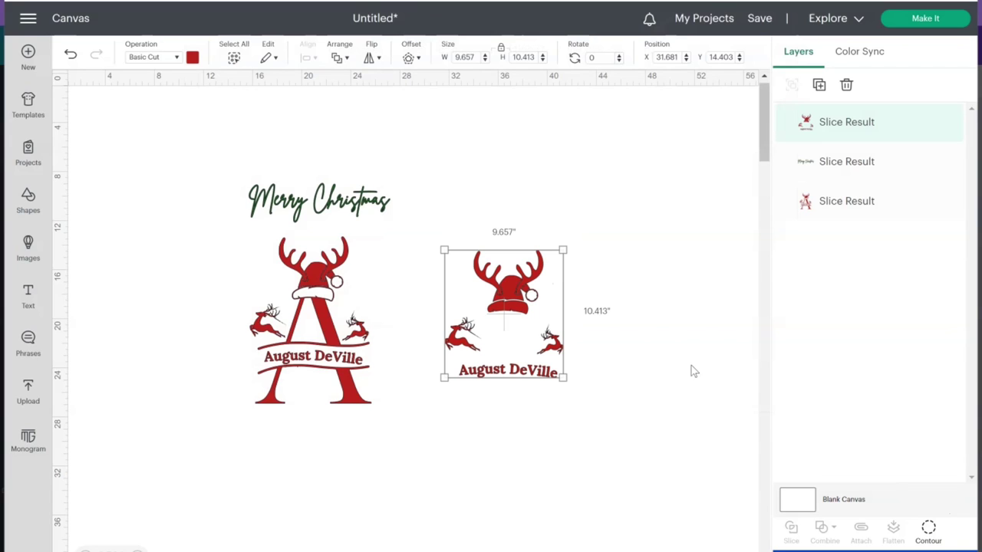
pyautogui.click(615, 414)
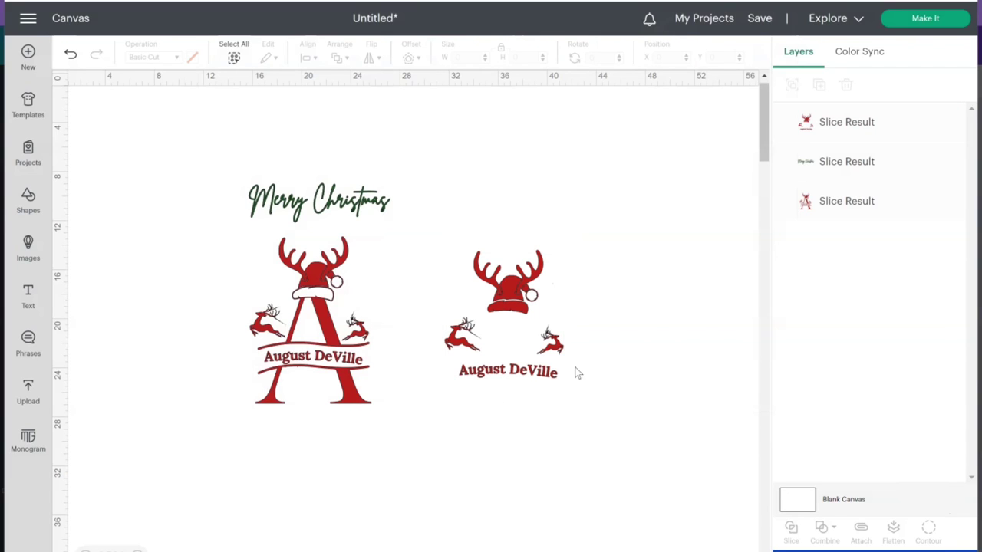
# - Add an oval about 13.4 by 9.5 inches and place it over the name on the monogram copy
pyautogui.click(23, 214)
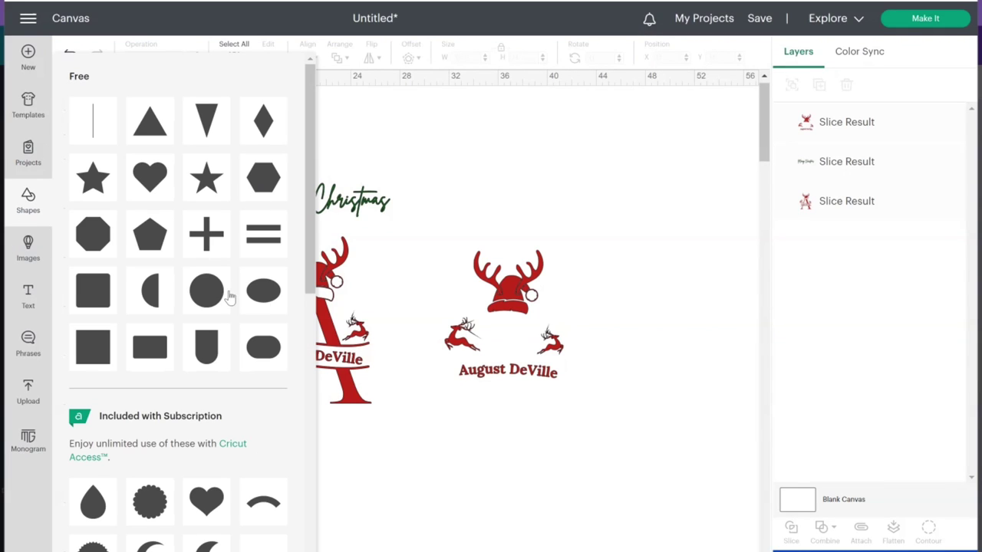
pyautogui.click(265, 288)
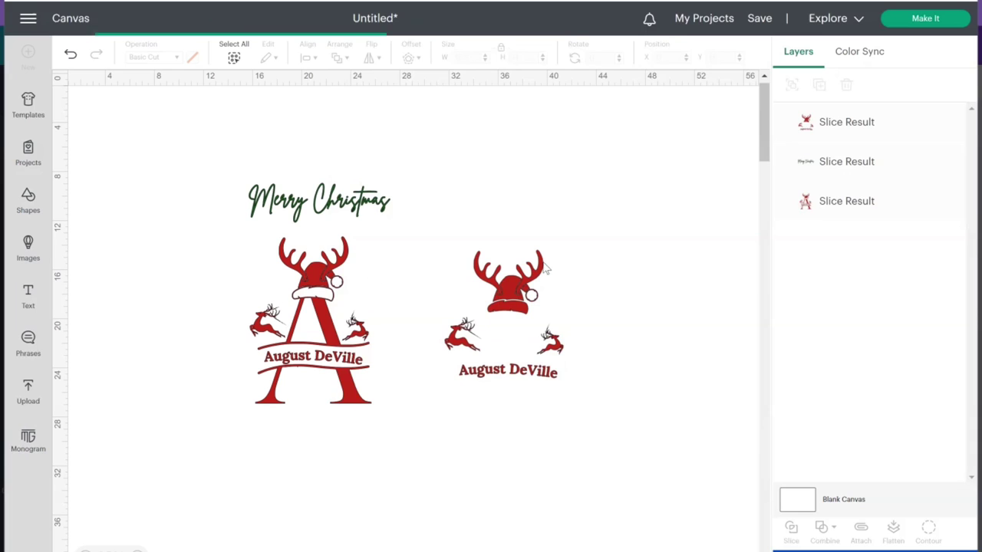
pyautogui.moveTo(144, 159); pyautogui.dragTo(635, 468)
pyautogui.click(486, 414)
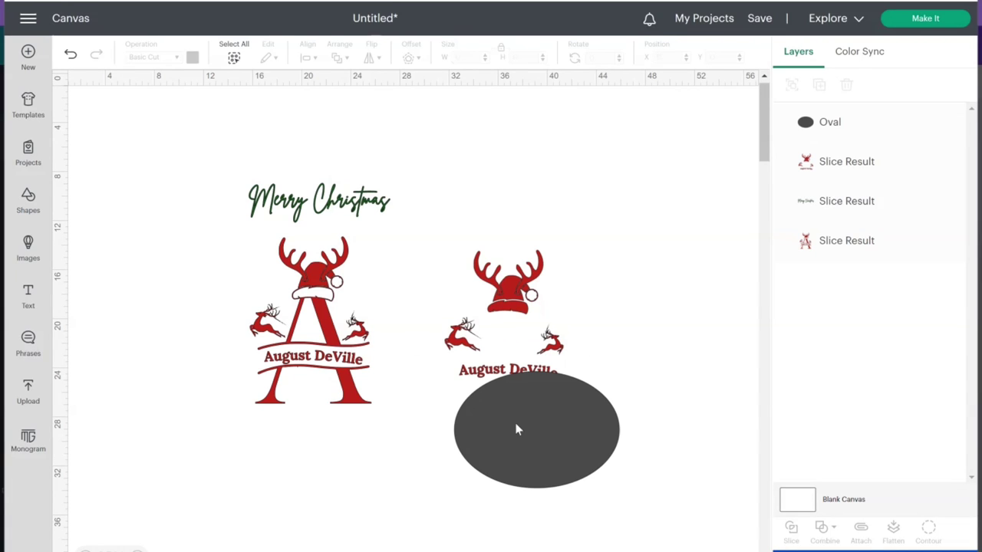
pyautogui.moveTo(550, 437); pyautogui.dragTo(516, 411)
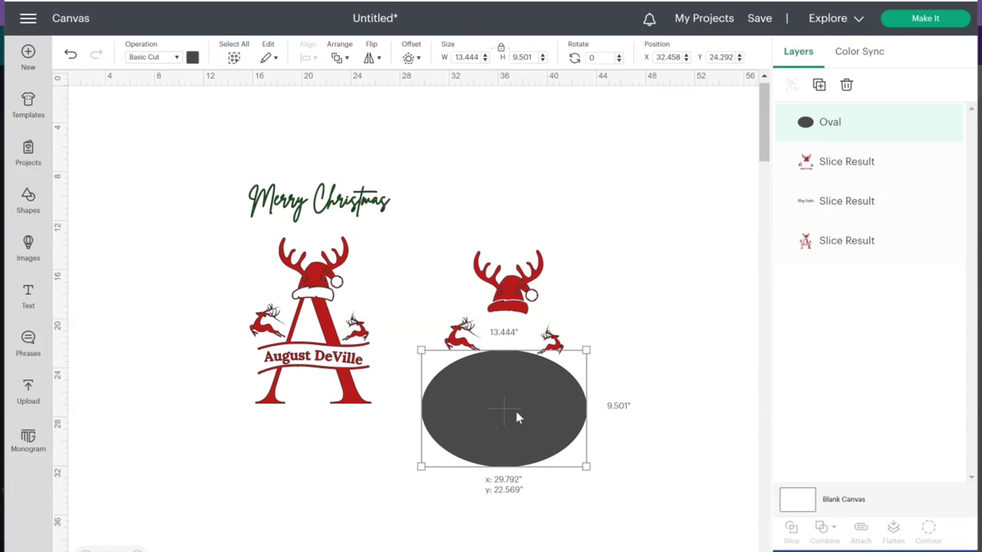
# - Slice the name from the monogram copy with the oval
pyautogui.click(682, 377)
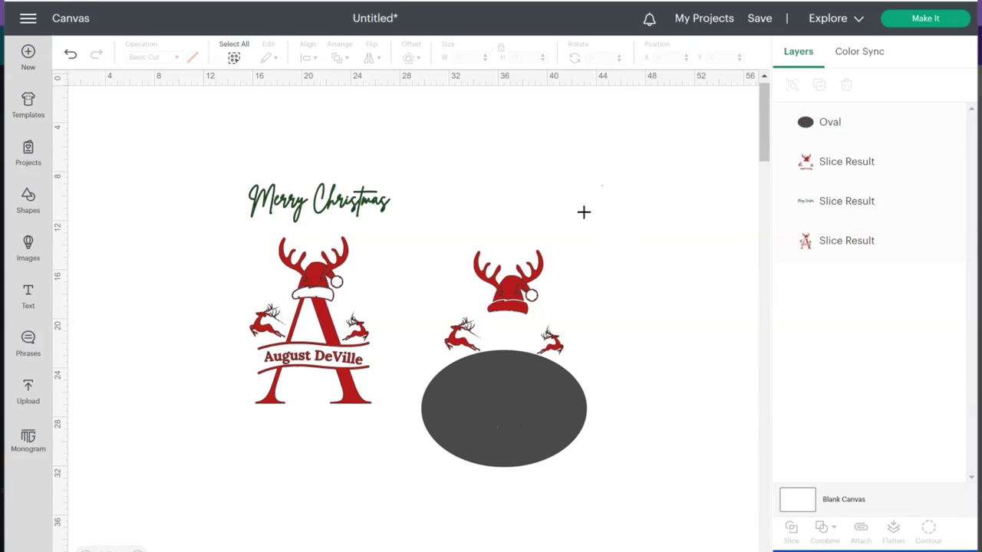
pyautogui.moveTo(602, 185); pyautogui.dragTo(521, 509)
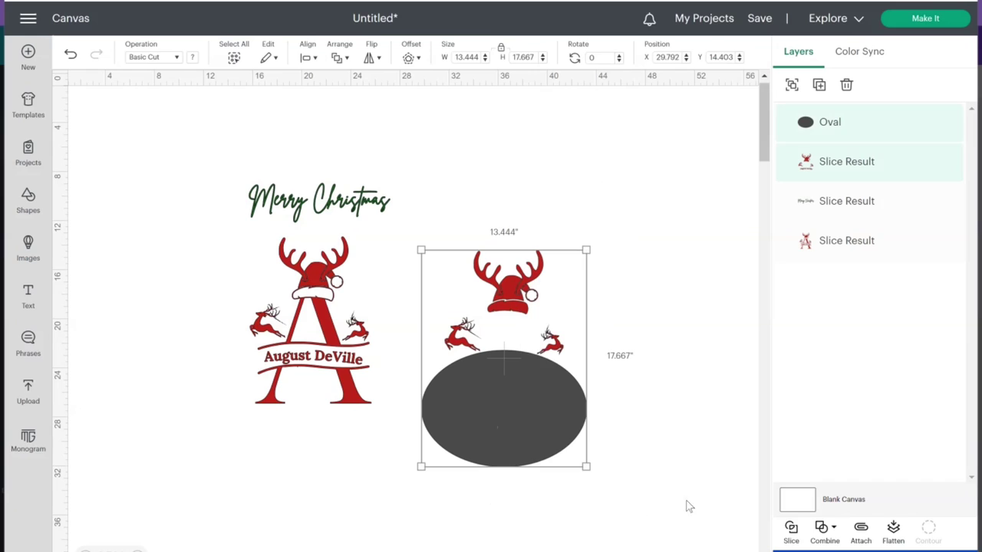
pyautogui.click(793, 541)
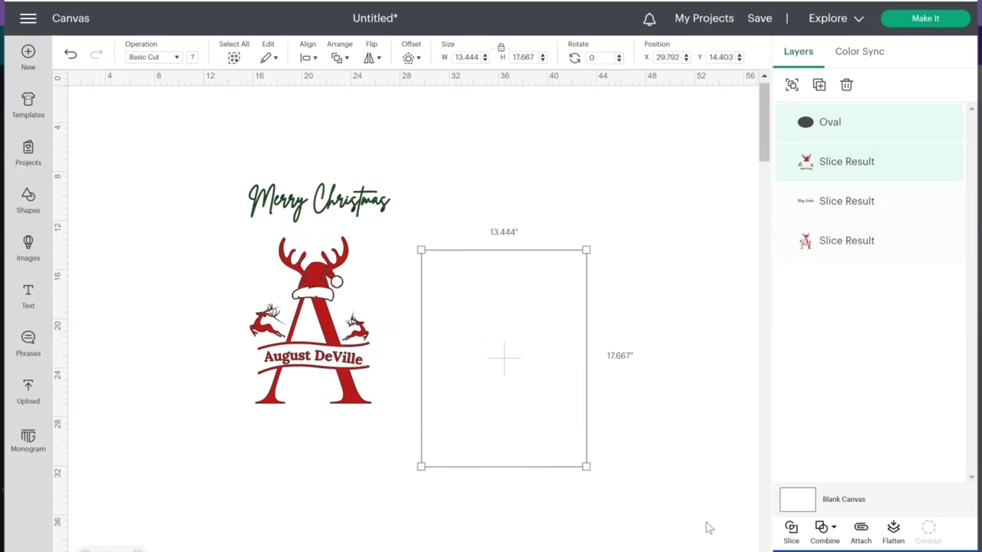
# - Delete the sliced oval, the dark duplicate of the name, and the copied hat and reindeer, keeping the red name
pyautogui.moveTo(494, 355); pyautogui.dragTo(579, 307)
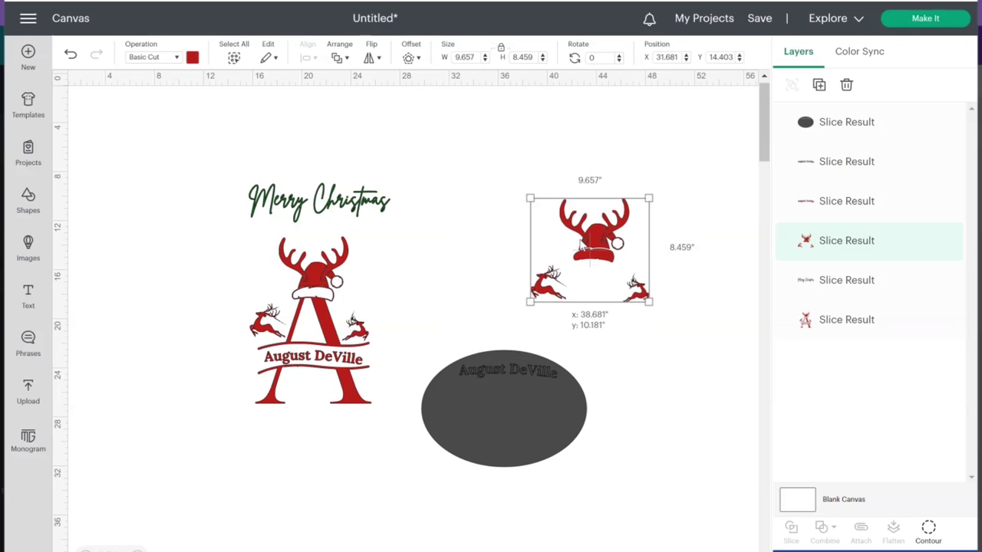
pyautogui.moveTo(535, 452); pyautogui.dragTo(632, 502)
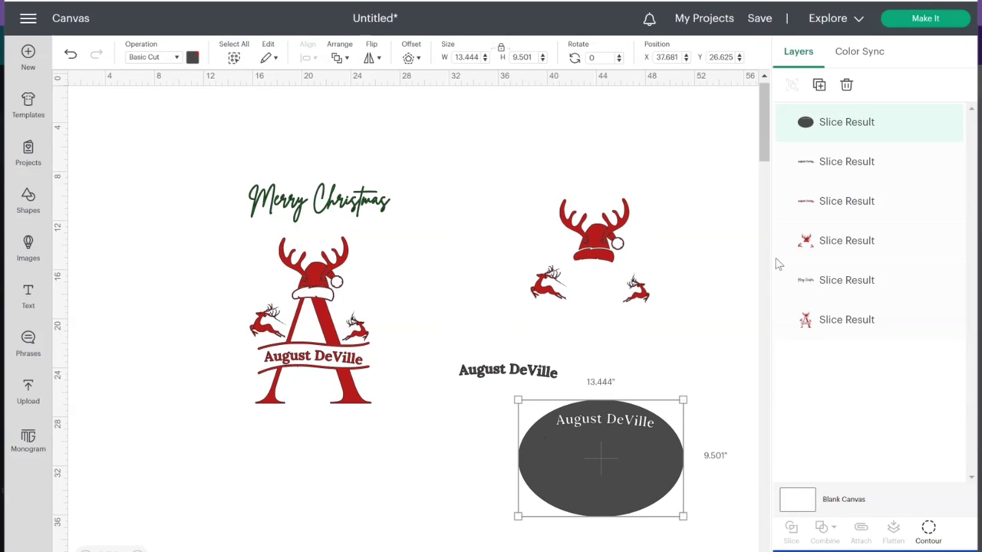
pyautogui.click(847, 85)
pyautogui.click(512, 374)
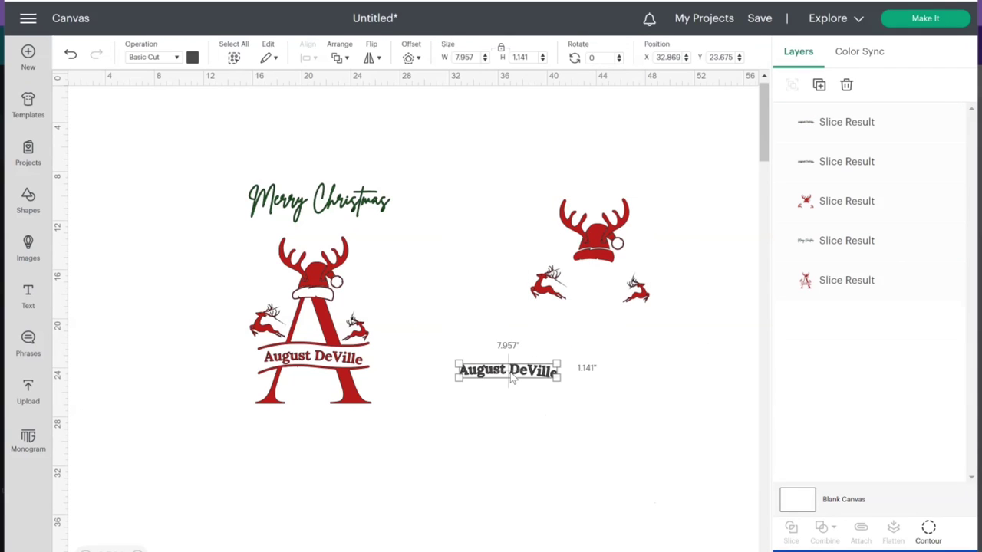
pyautogui.moveTo(512, 376); pyautogui.dragTo(637, 408)
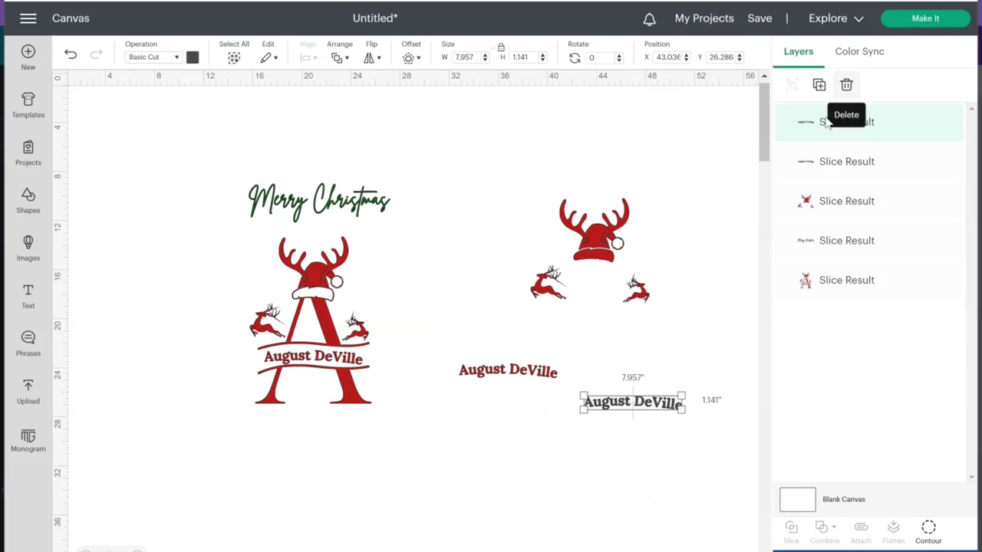
pyautogui.click(847, 84)
pyautogui.click(846, 161)
pyautogui.click(846, 85)
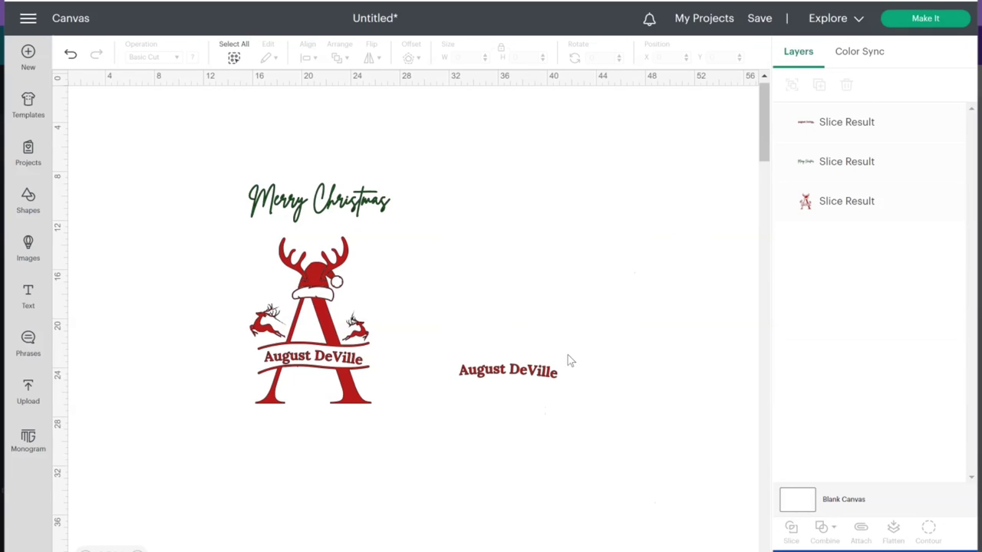
# - Open the original monogram's contours and hide the name's V, A, D and first g contours
pyautogui.click(546, 377)
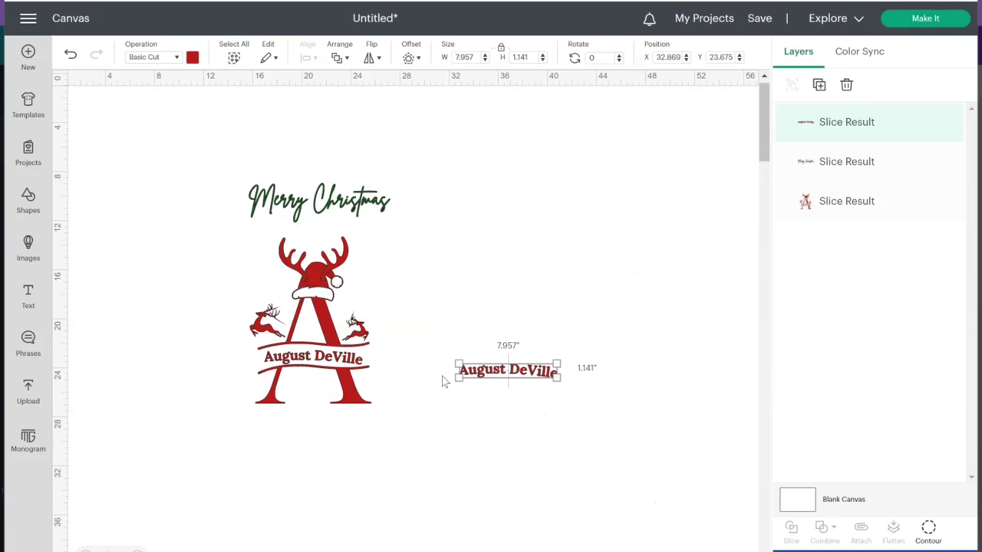
pyautogui.click(304, 363)
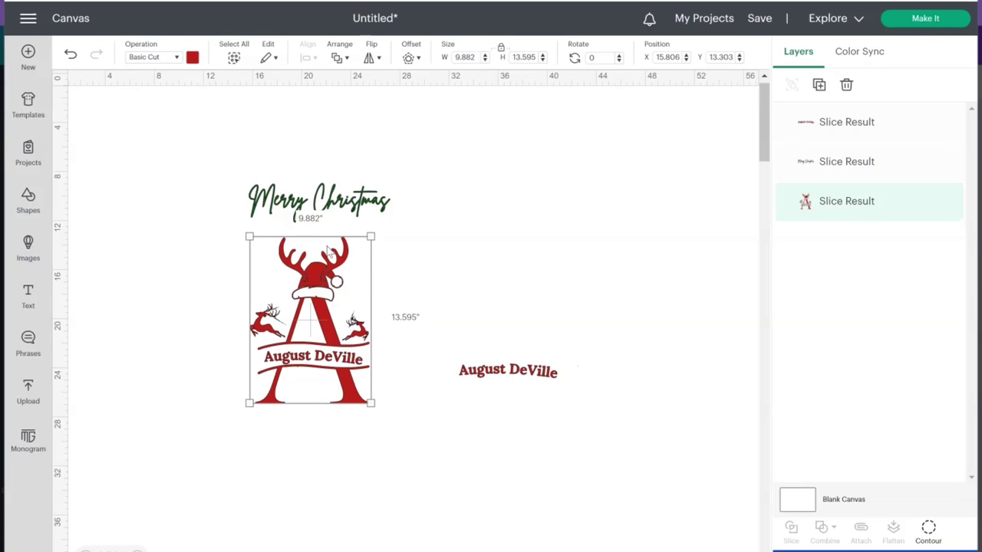
pyautogui.click(926, 540)
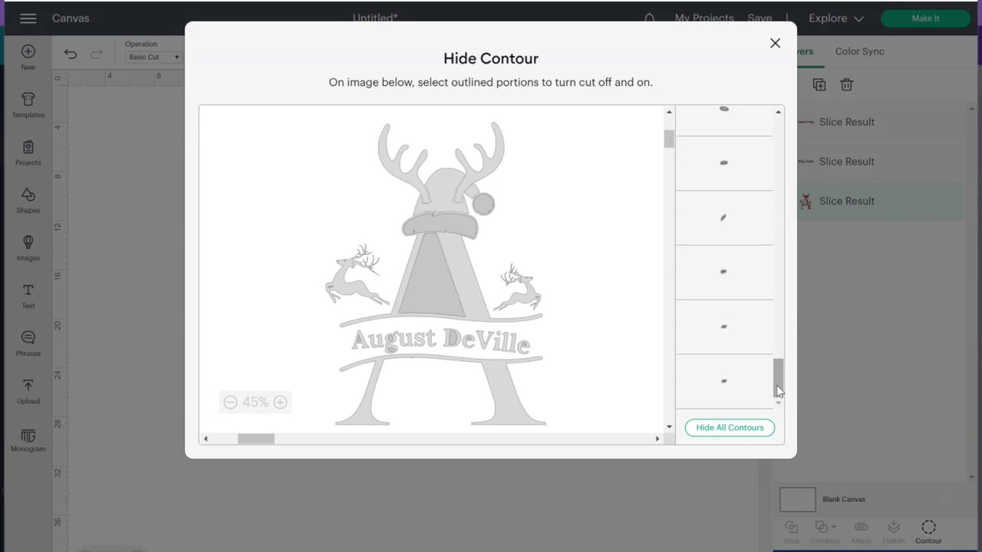
pyautogui.moveTo(779, 391); pyautogui.dragTo(802, 206)
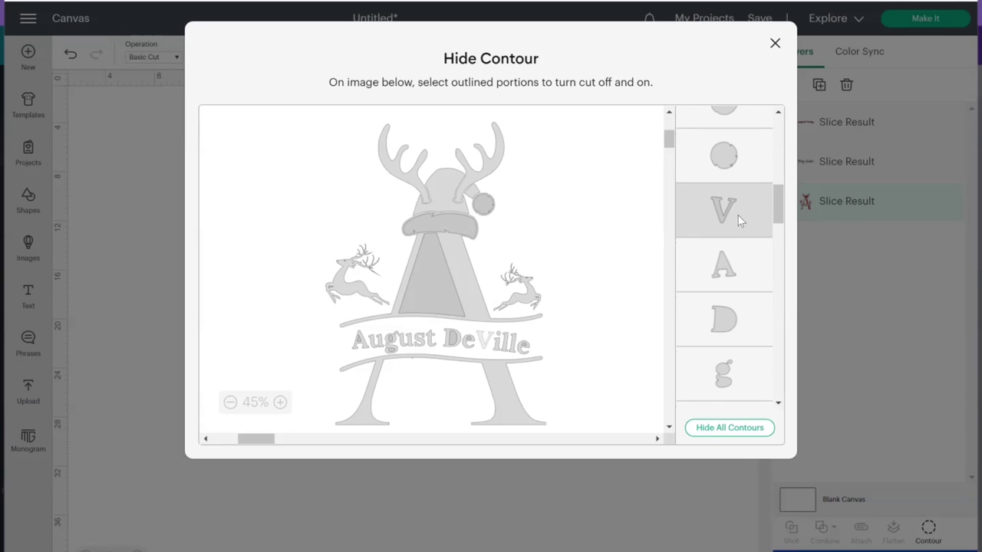
pyautogui.click(739, 268)
pyautogui.click(740, 326)
pyautogui.click(745, 384)
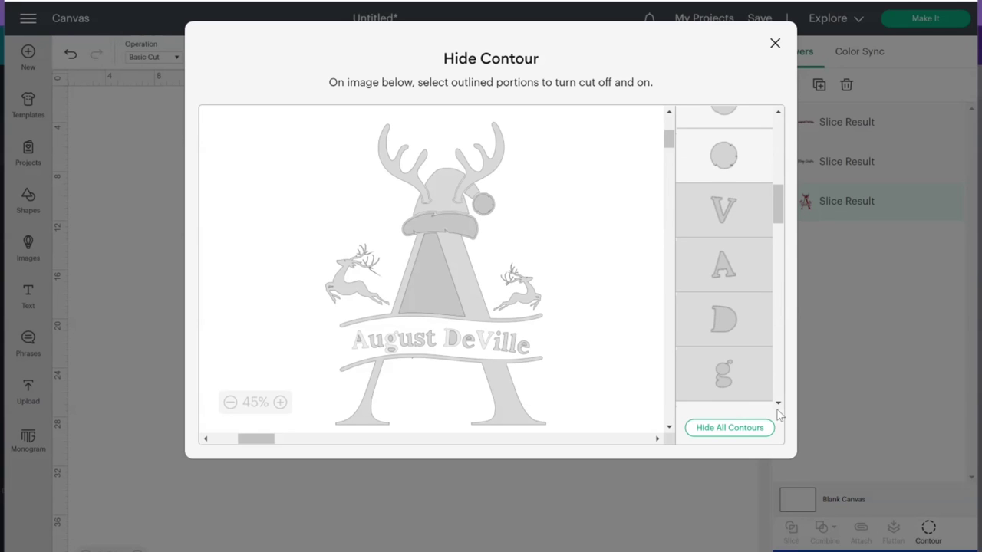
# - Hide the four-sided hat piece beside the pompom and the name's remaining letter outline contours
pyautogui.click(778, 404)
pyautogui.click(759, 398)
pyautogui.click(778, 403)
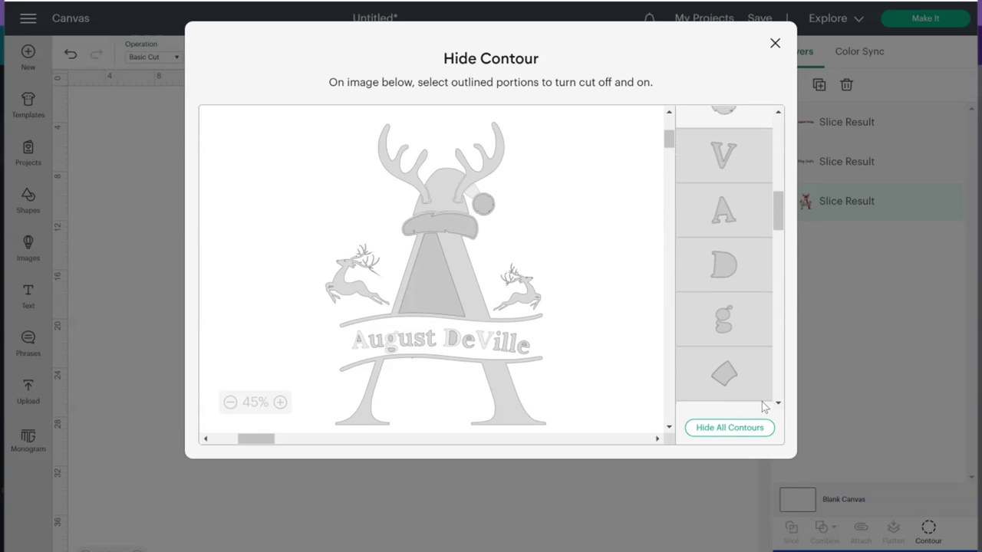
pyautogui.click(778, 403)
pyautogui.scroll(-5, 778, 405)
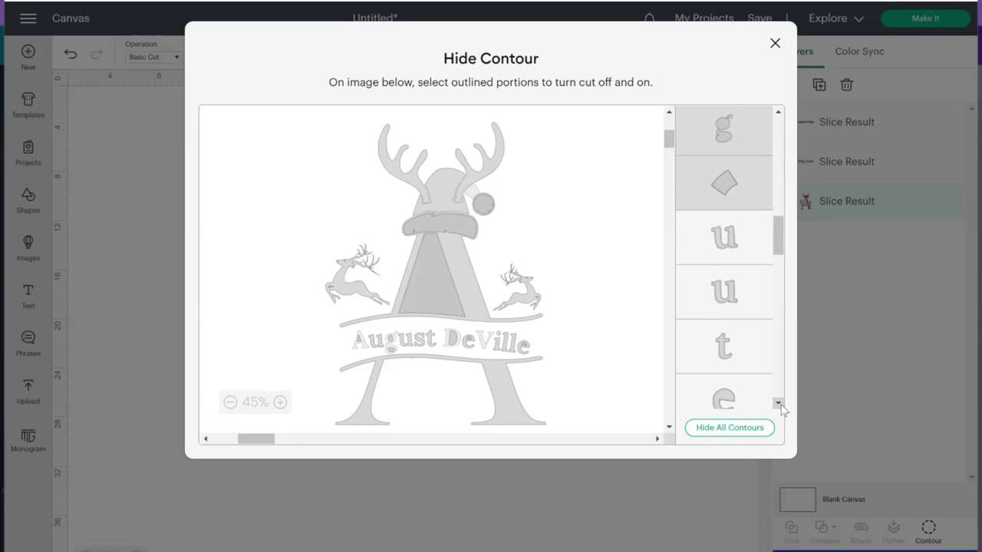
pyautogui.scroll(-5, 694, 161)
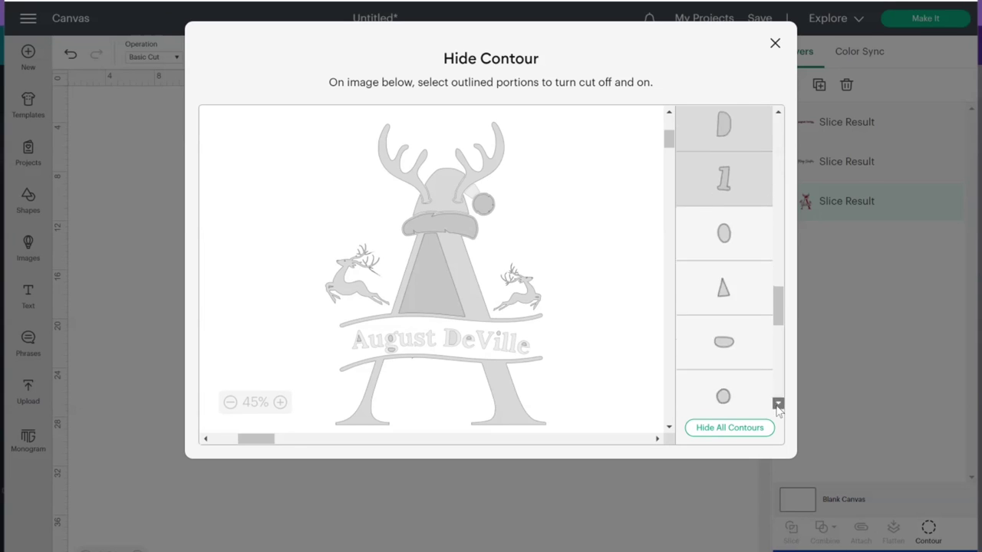
# - Hide the oval, triangular, rounded and wedge-shaped inner contours of the name's letters in the original monogram
pyautogui.click(744, 163)
pyautogui.click(746, 209)
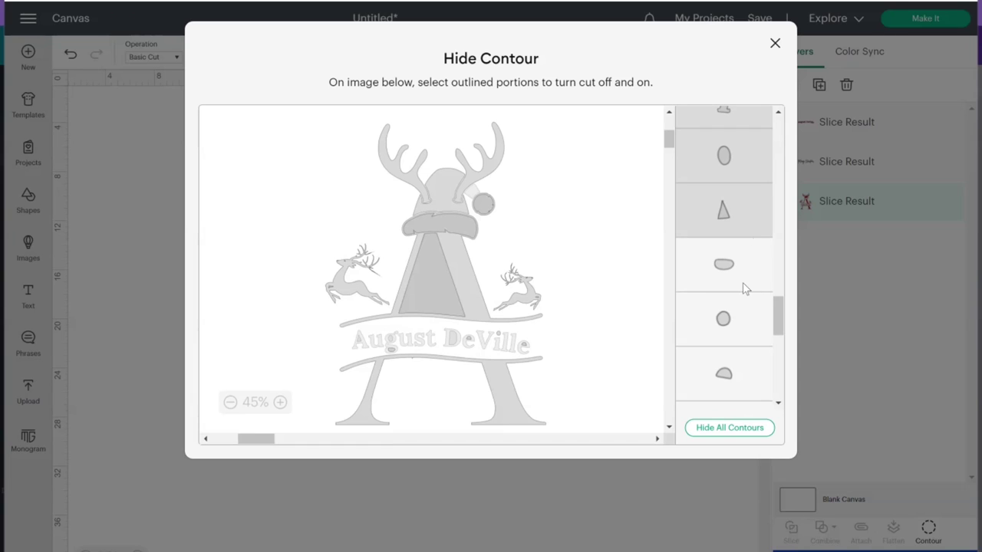
pyautogui.click(744, 283)
pyautogui.click(744, 317)
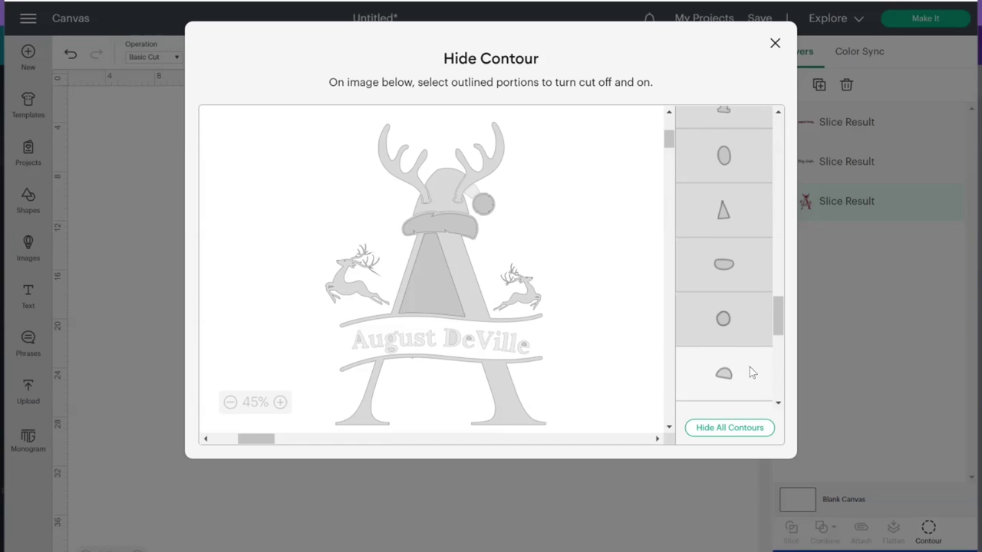
pyautogui.click(750, 367)
pyautogui.click(778, 403)
pyautogui.click(778, 404)
pyautogui.click(778, 404)
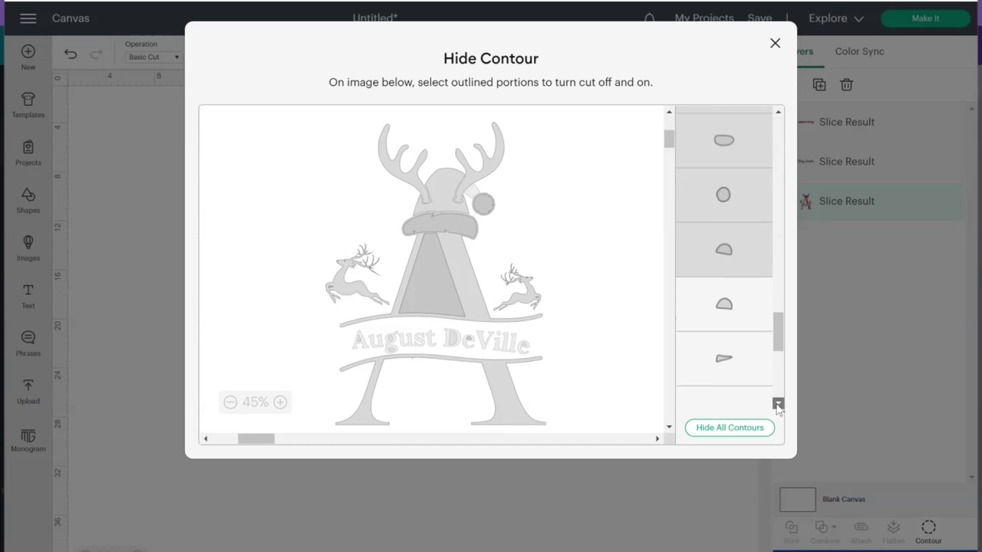
pyautogui.click(725, 282)
pyautogui.click(732, 323)
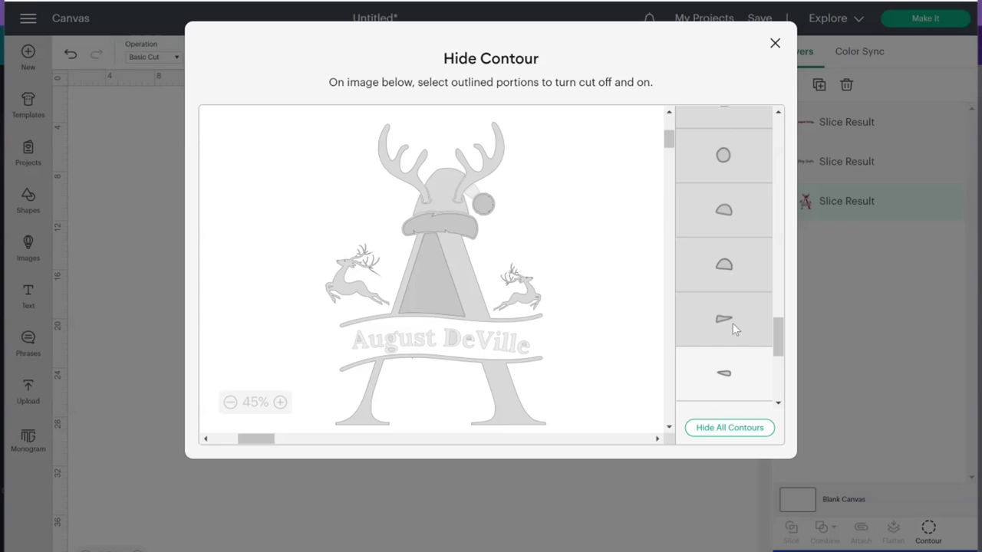
pyautogui.click(743, 392)
# - Hide the remaining tiny inner contours at the end of the contour list and return to the canvas
pyautogui.click(778, 404)
pyautogui.click(778, 404)
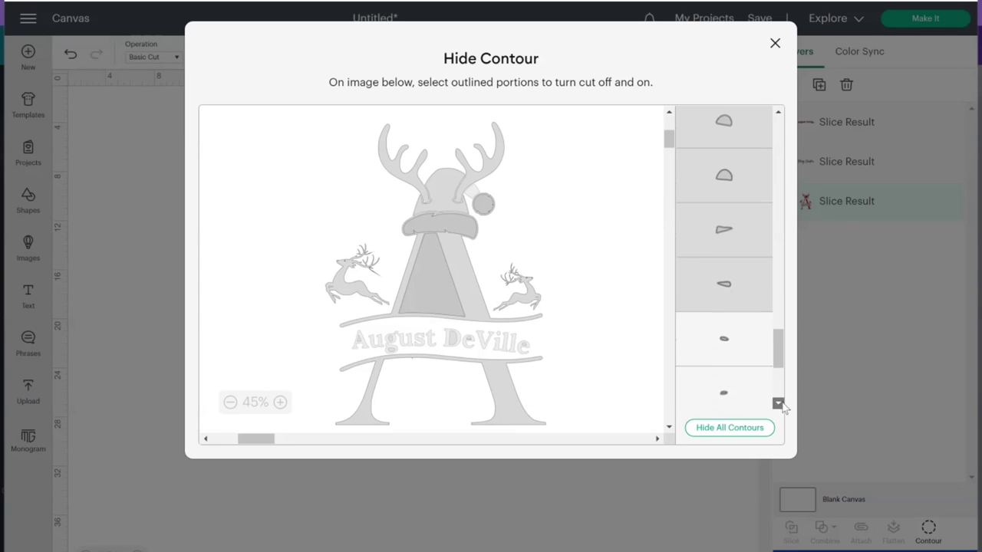
pyautogui.click(709, 267)
pyautogui.click(732, 319)
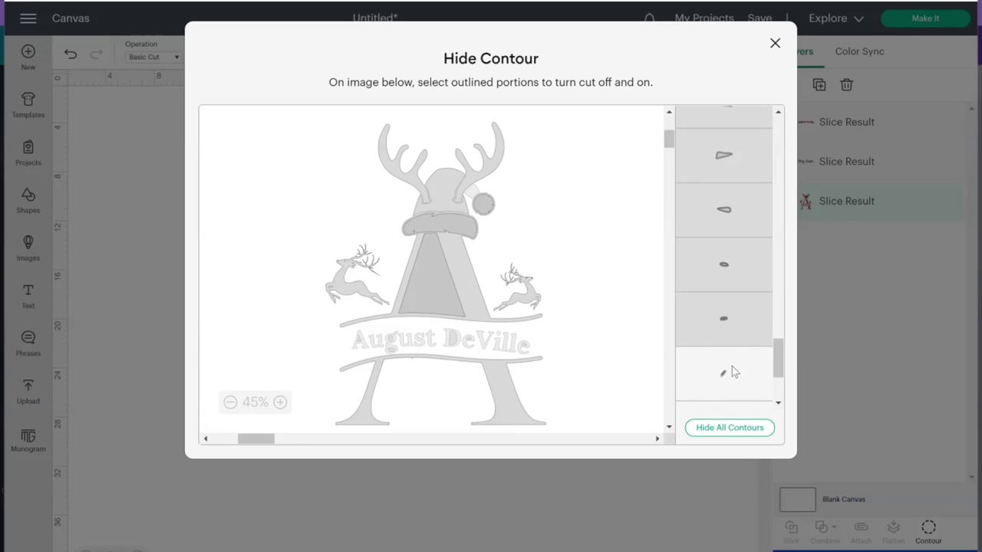
pyautogui.click(732, 390)
pyautogui.click(778, 402)
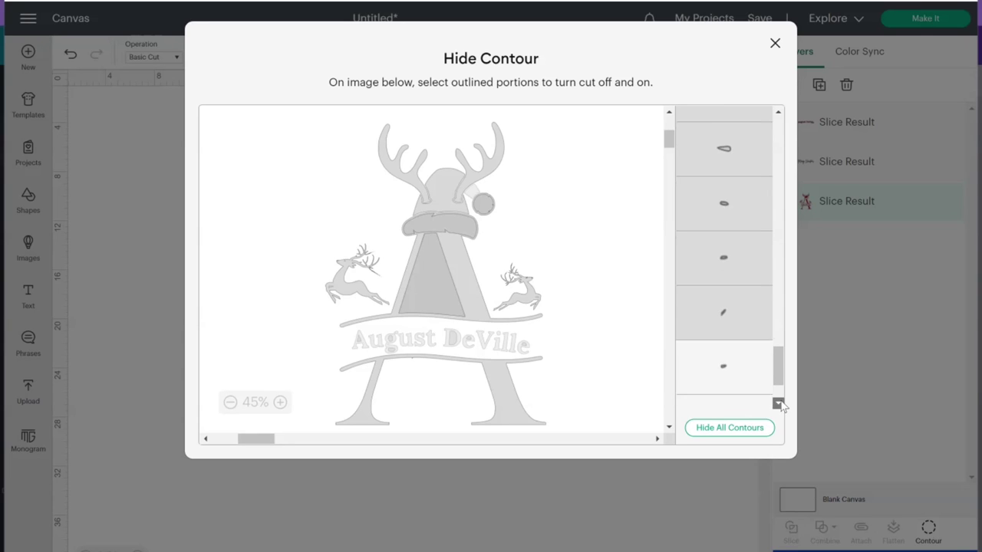
pyautogui.click(778, 402)
pyautogui.click(727, 351)
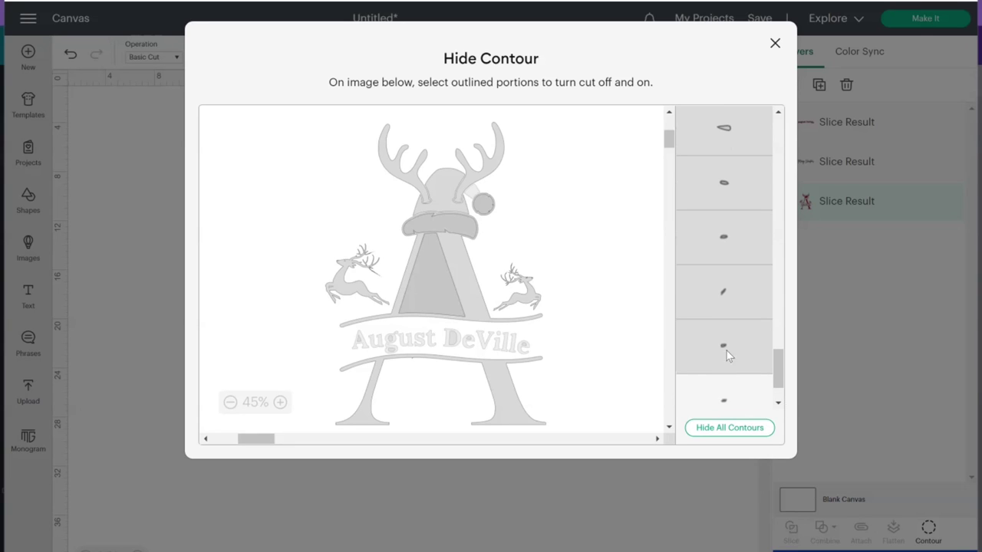
pyautogui.click(778, 402)
pyautogui.click(739, 389)
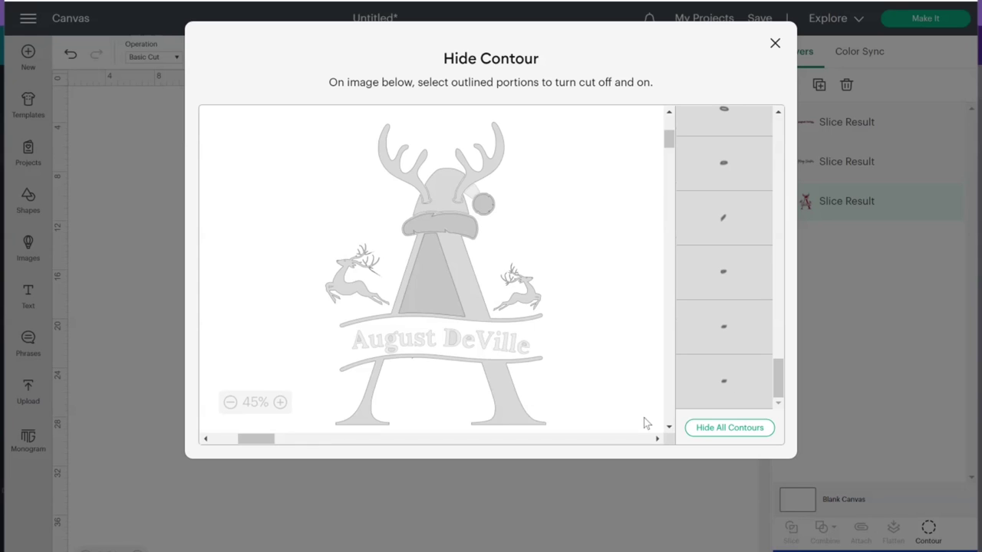
pyautogui.click(777, 45)
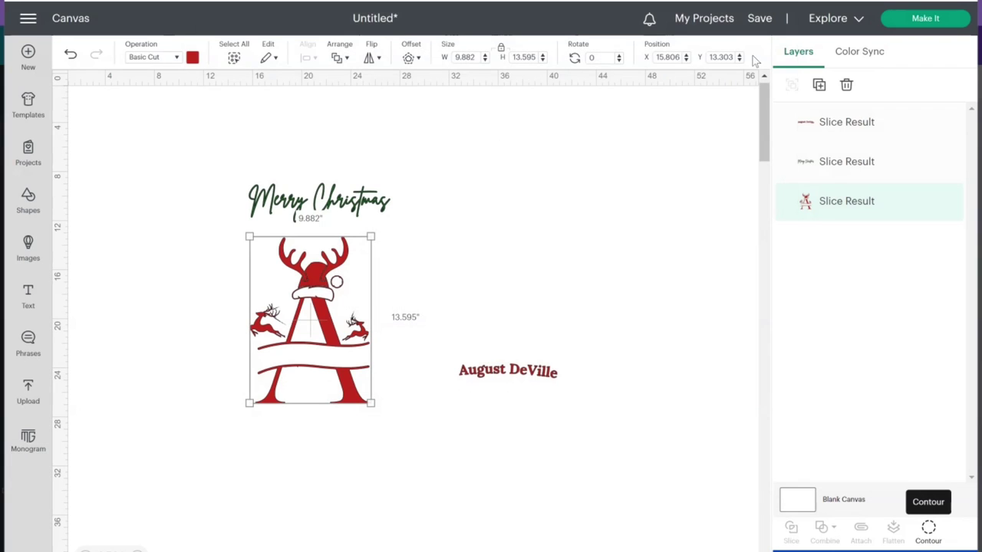
# - Place the separate red name inside the monogram's empty banner and recolor it with the greeting's green
pyautogui.moveTo(412, 357); pyautogui.dragTo(342, 350)
pyautogui.moveTo(504, 382); pyautogui.dragTo(328, 364)
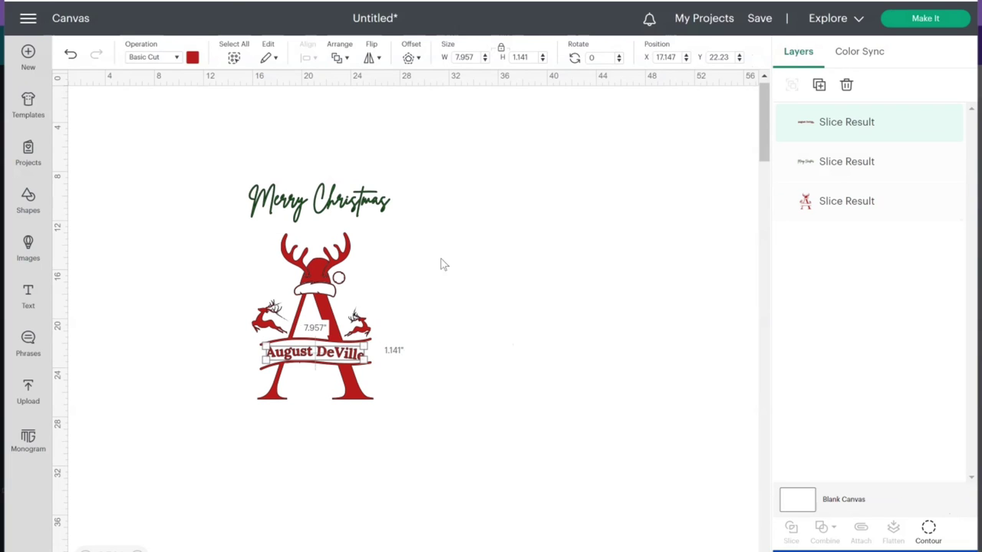
pyautogui.click(193, 57)
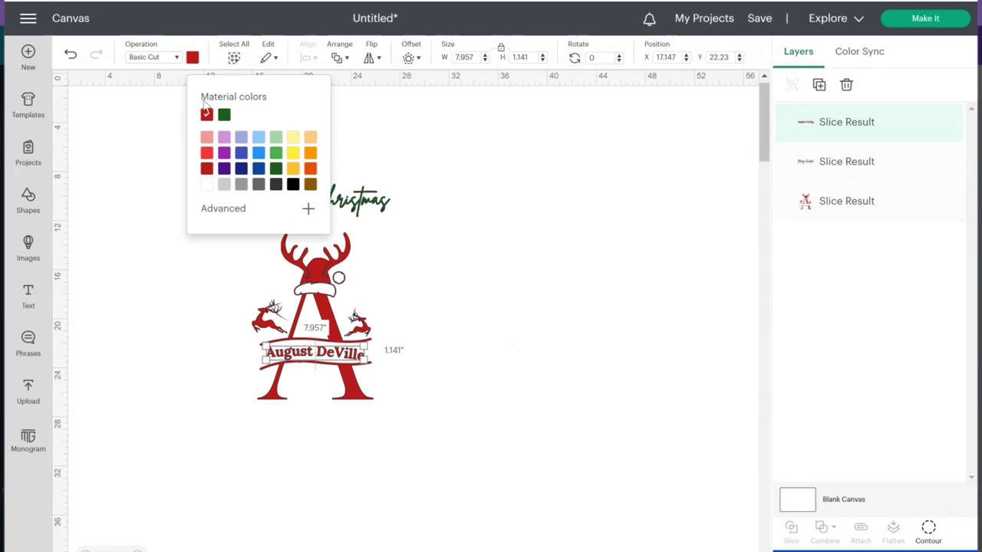
pyautogui.click(223, 115)
pyautogui.click(573, 204)
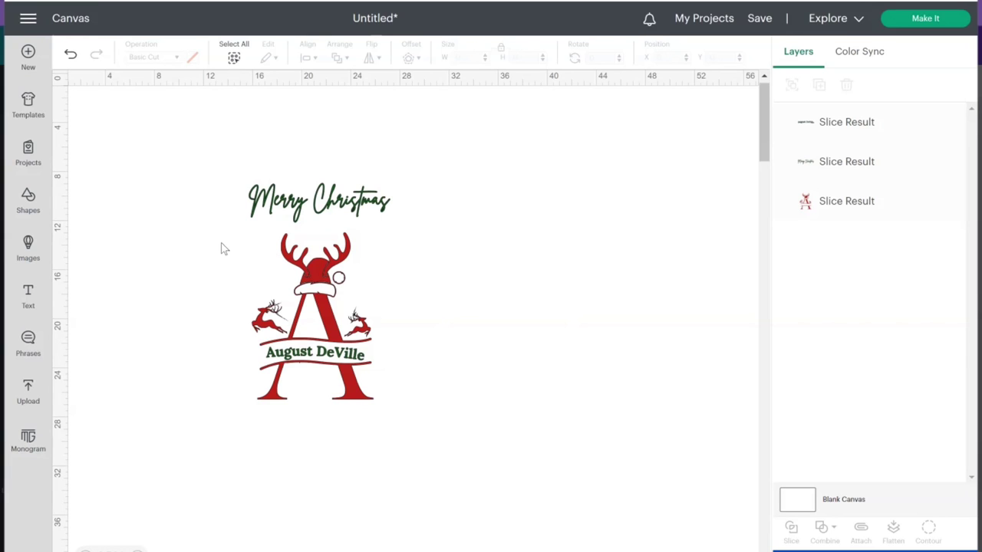
# - Select the monogram and name together, move them aside and set their width to 11.5 inches
pyautogui.moveTo(222, 240); pyautogui.dragTo(440, 450)
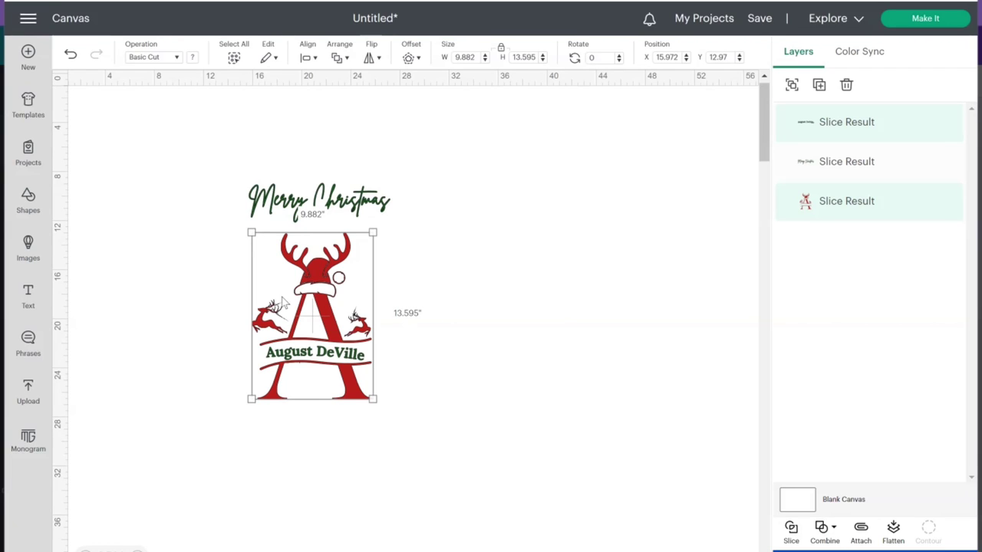
pyautogui.moveTo(282, 298); pyautogui.dragTo(388, 298)
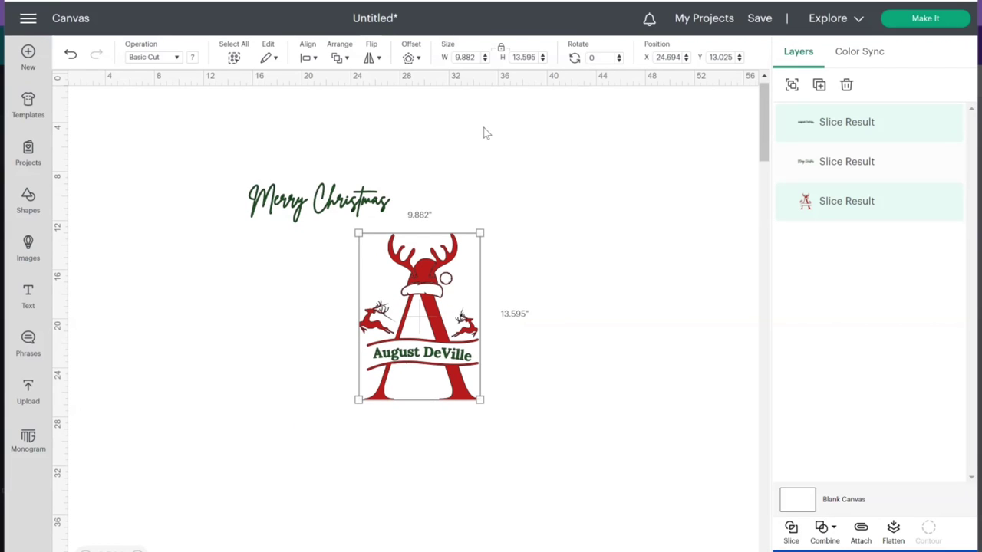
pyautogui.doubleClick(477, 57)
pyautogui.write('11.5')
pyautogui.press('Tab')
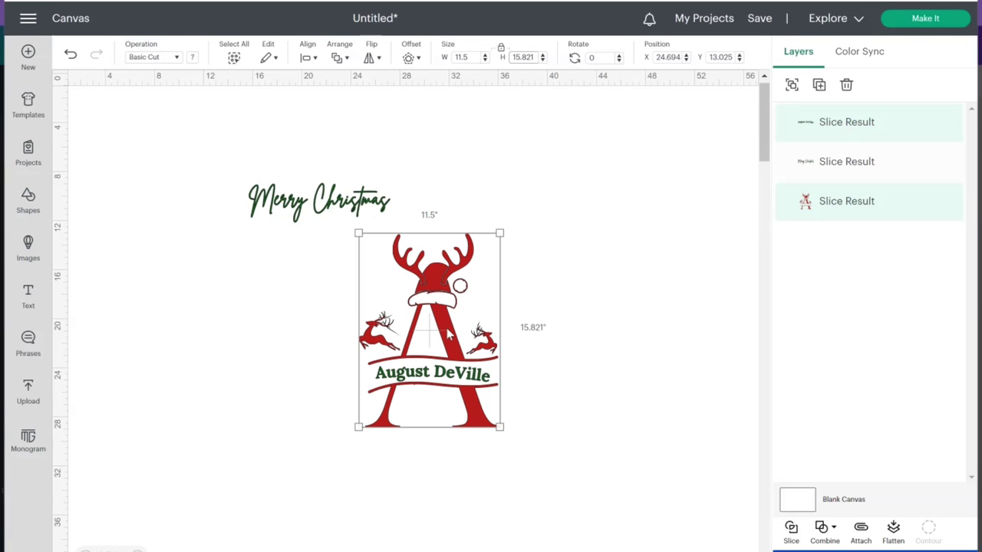
# - Move the enlarged monogram back below the greeting and place the Merry Christmas text just above the antlers
pyautogui.moveTo(407, 334); pyautogui.dragTo(303, 344)
pyautogui.click(370, 198)
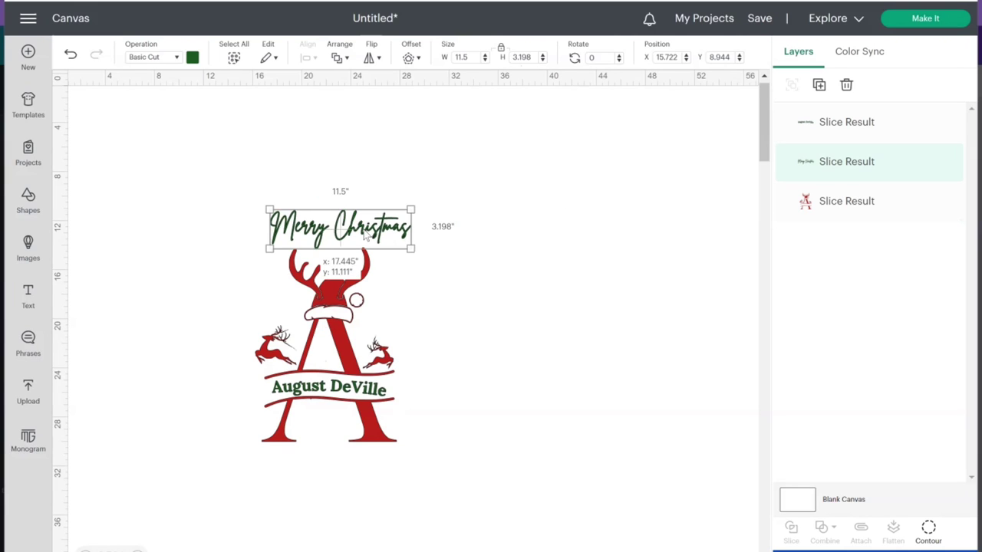
pyautogui.moveTo(346, 207); pyautogui.dragTo(366, 232)
pyautogui.click(588, 243)
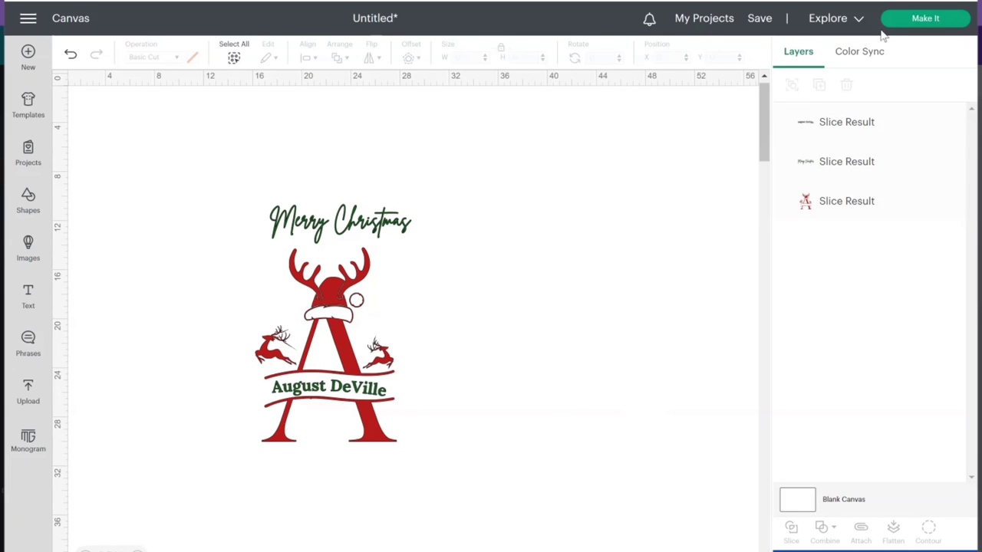
# - Open the project's mat preview and turn on Mirror for both the red and the green mats
pyautogui.click(927, 20)
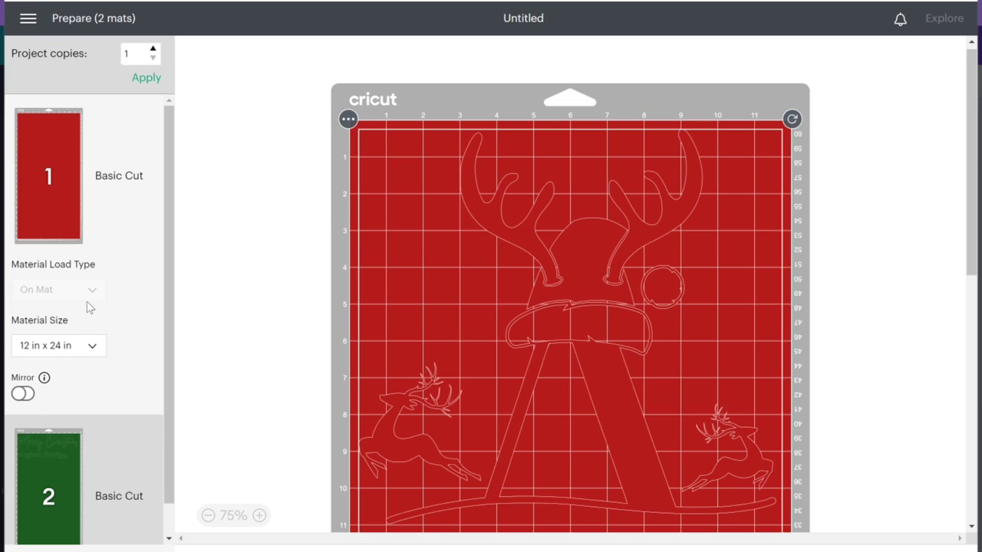
pyautogui.click(23, 395)
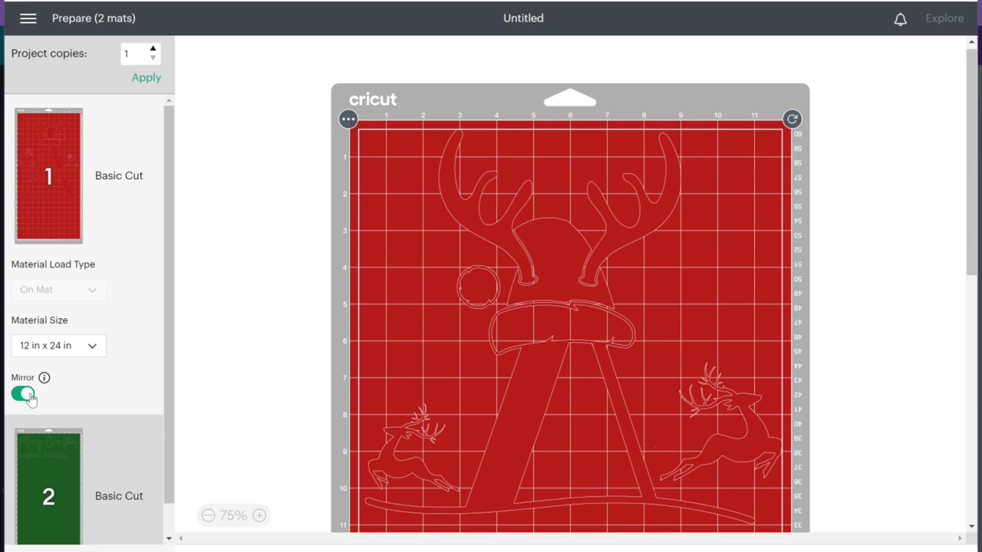
pyautogui.moveTo(167, 283); pyautogui.dragTo(134, 395)
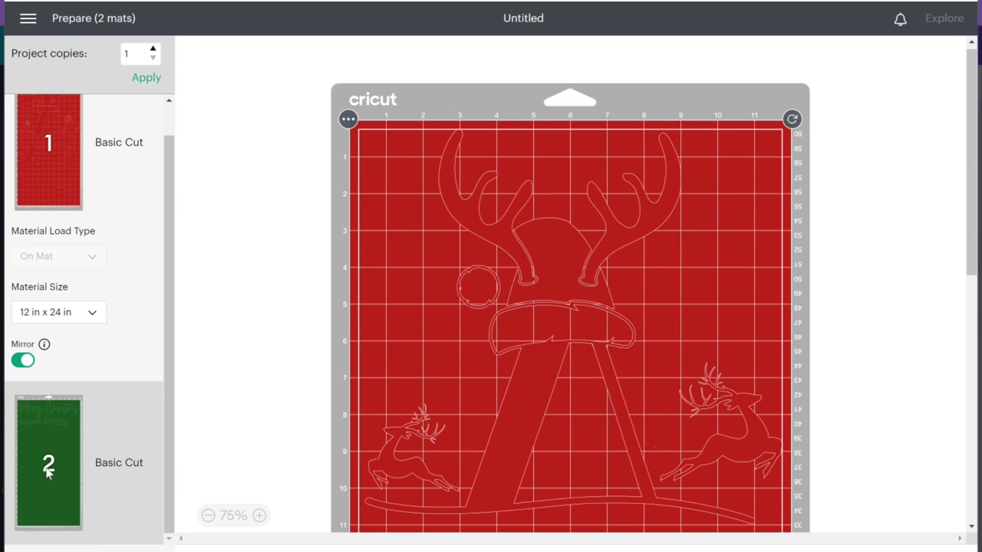
pyautogui.click(56, 430)
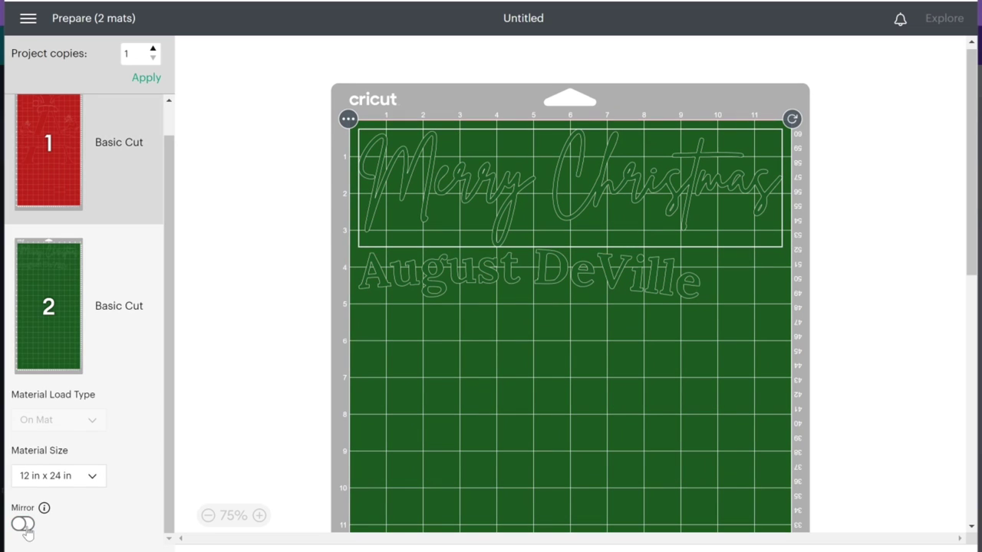
pyautogui.click(70, 176)
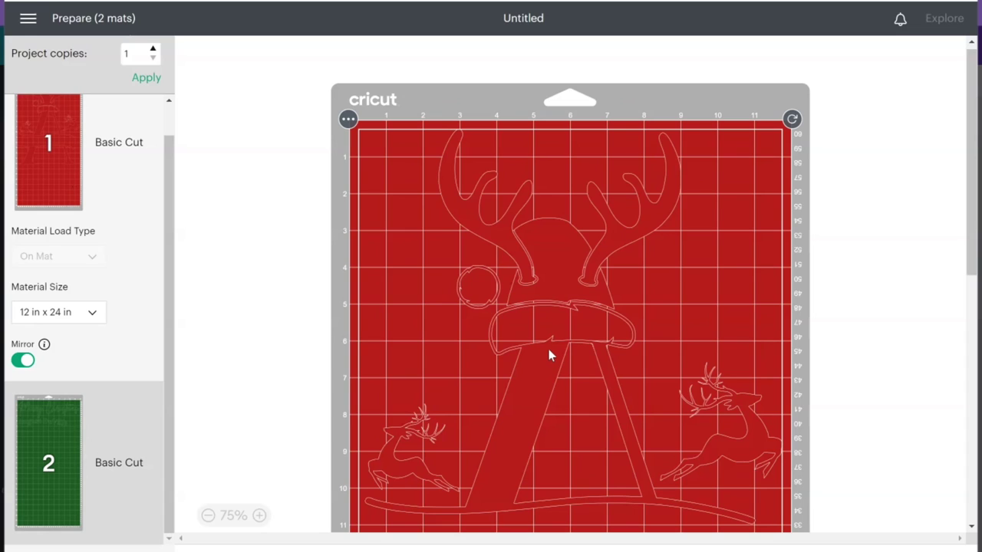
pyautogui.click(67, 466)
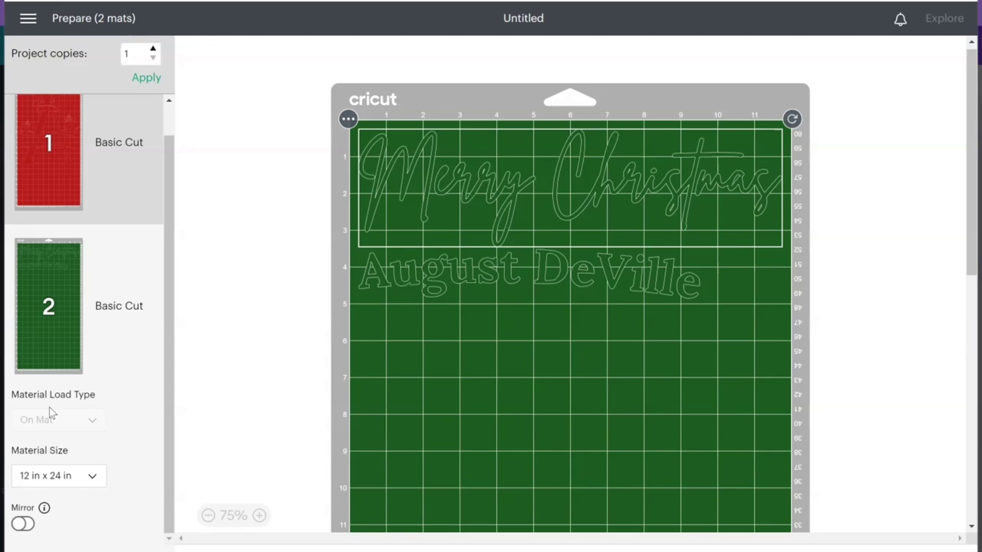
pyautogui.click(23, 524)
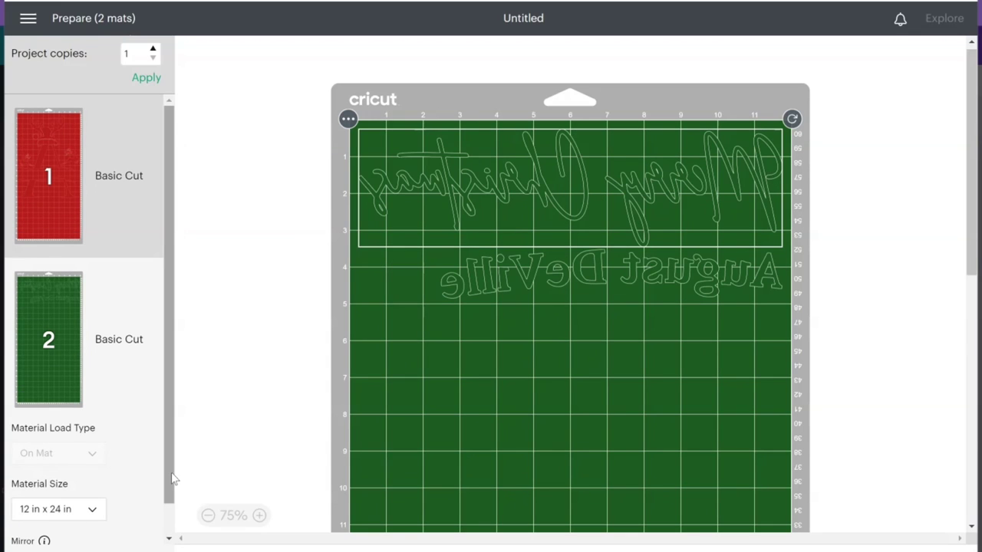
pyautogui.scroll(-1, 115, 406)
pyautogui.scroll(1, 115, 345)
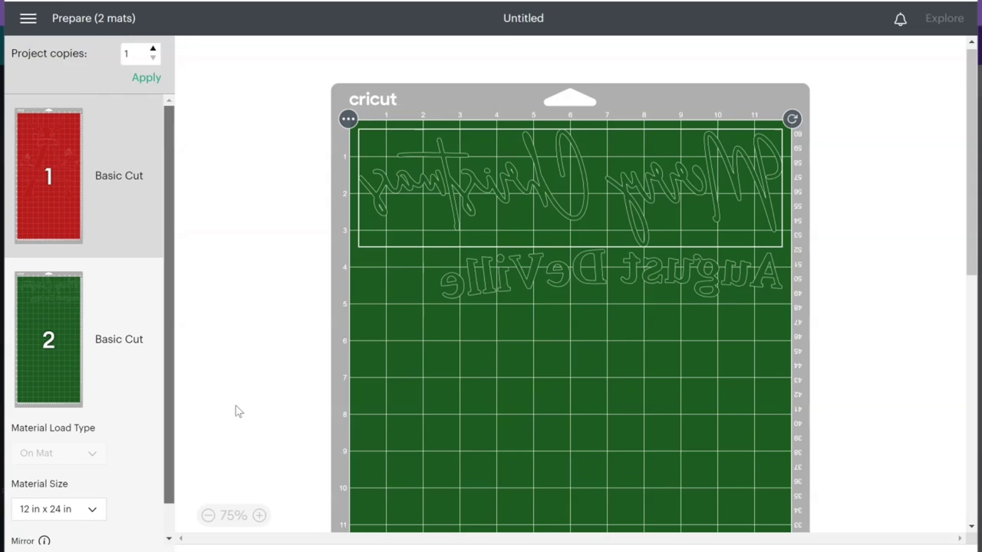
pyautogui.click(49, 223)
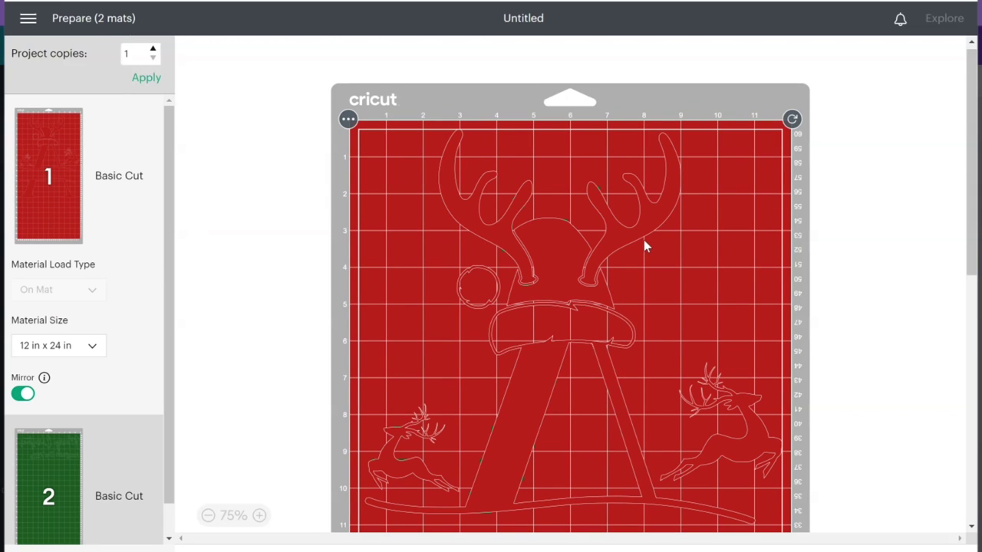
pyautogui.scroll(-1, 163, 176)
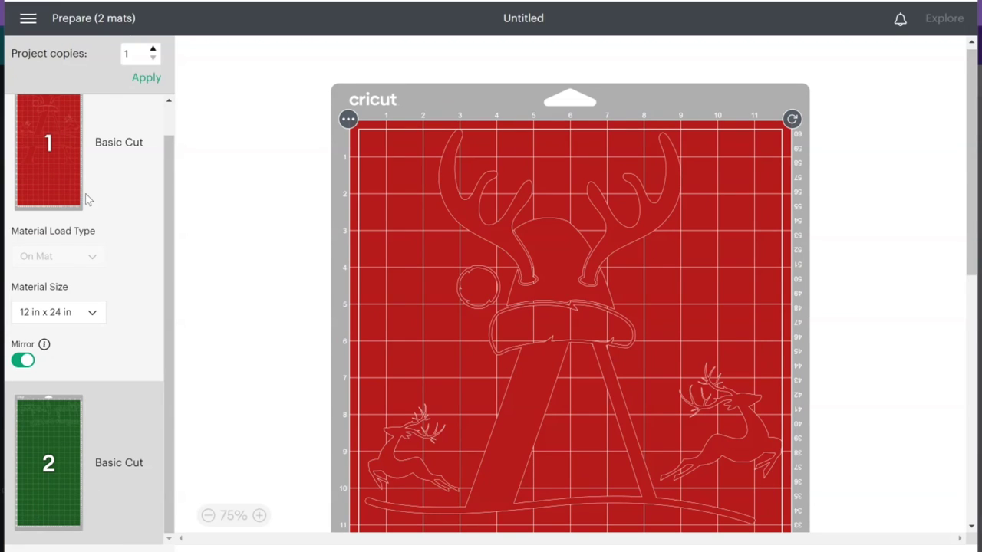
pyautogui.moveTo(973, 115); pyautogui.dragTo(976, 79)
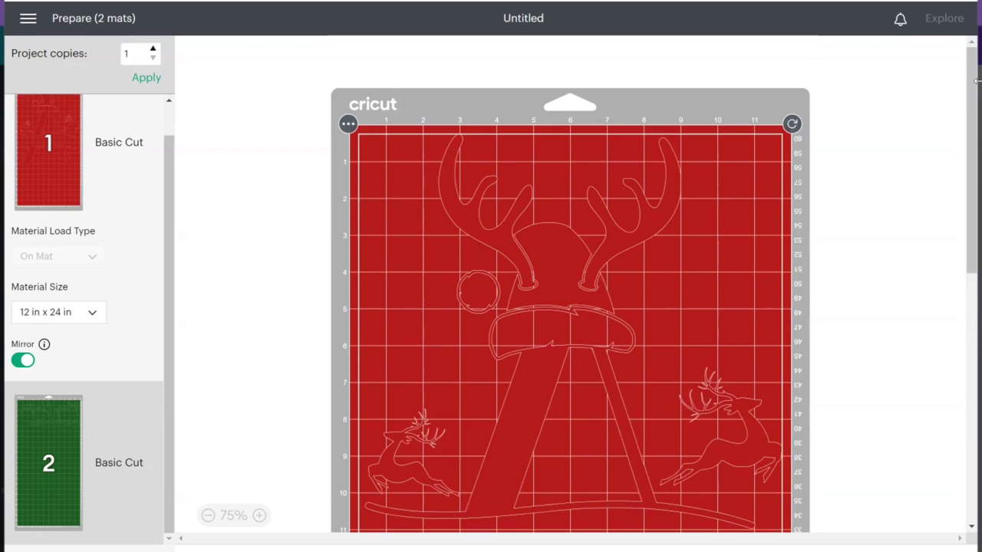